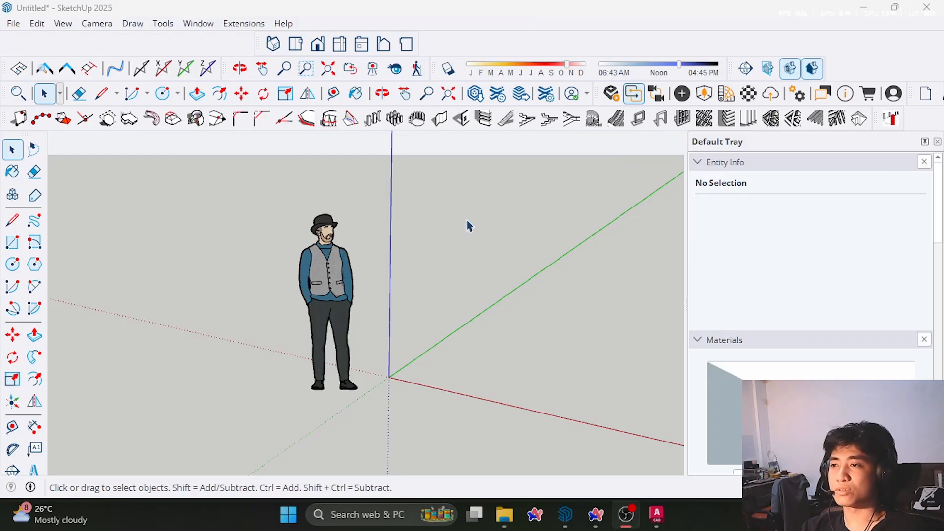
{"action": "scroll", "coordinate": [341, 247], "scroll_direction": "down", "scroll_amount": 2}
{"action": "scroll", "coordinate": [510, 289], "scroll_direction": "up", "scroll_amount": 2}
{"action": "middle_click_drag", "start_coordinate": [418, 235], "coordinate": [453, 251]}
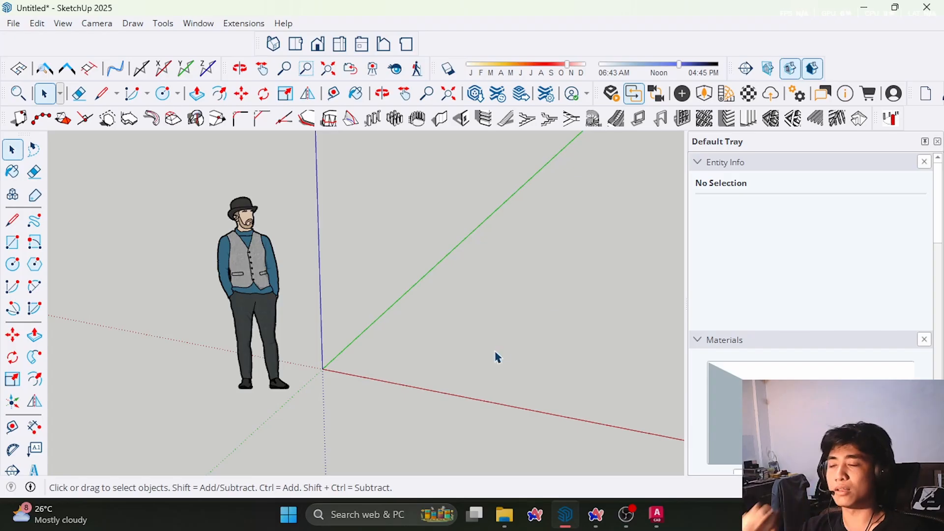
{"action": "scroll", "coordinate": [447, 369], "scroll_direction": "down", "scroll_amount": 2}
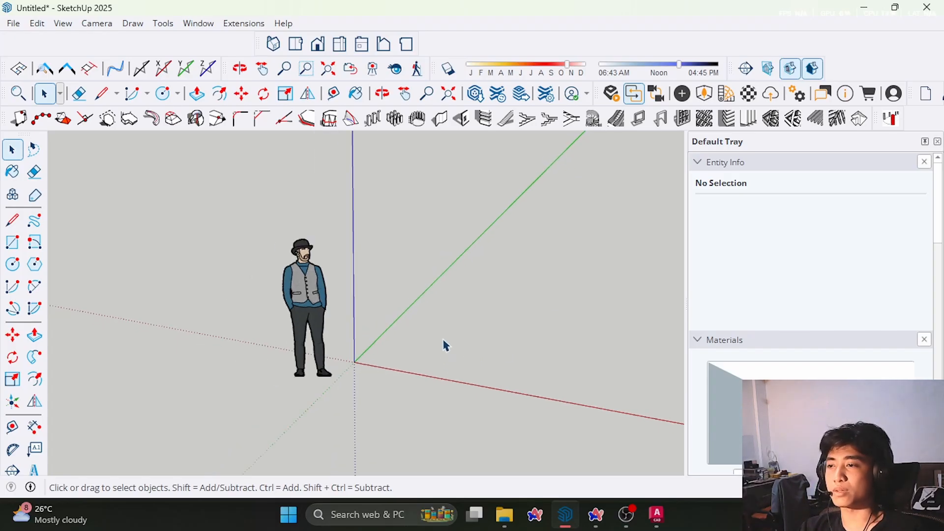
{"action": "middle_click_drag", "start_coordinate": [444, 325], "coordinate": [626, 458]}
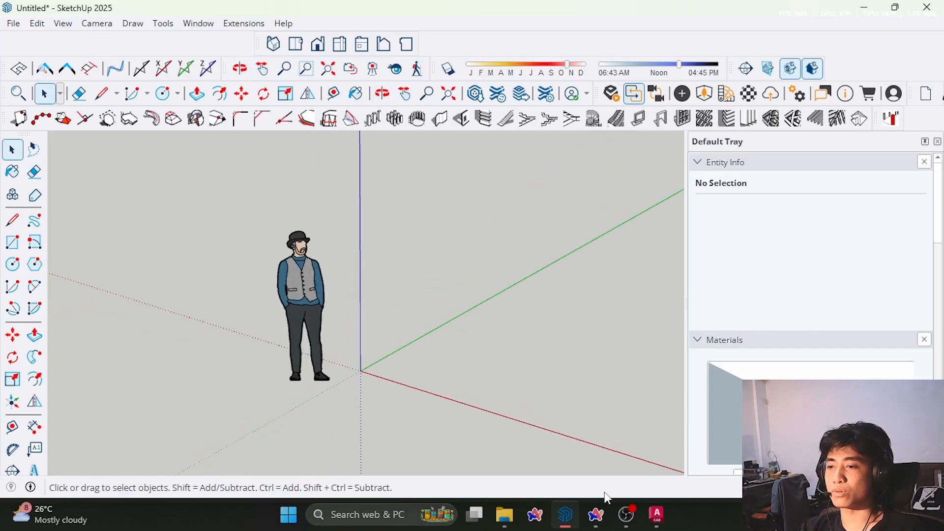
- Switch to AutoCAD and delete the four room name labels from the floor plan in ar411.dwg
{"action": "left_click", "coordinate": [659, 514]}
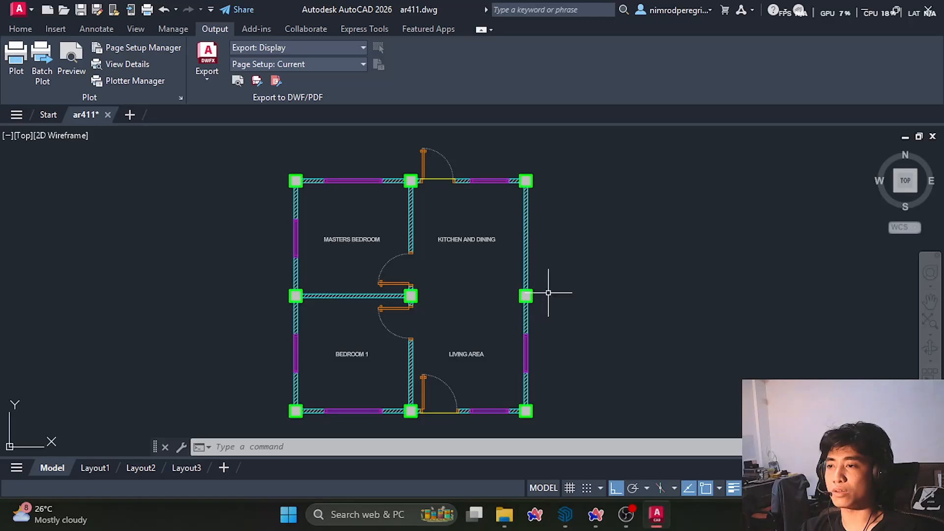
{"action": "middle_click_drag", "start_coordinate": [537, 198], "coordinate": [573, 204]}
{"action": "middle_click_drag", "start_coordinate": [511, 205], "coordinate": [512, 257]}
{"action": "left_click", "coordinate": [405, 229]}
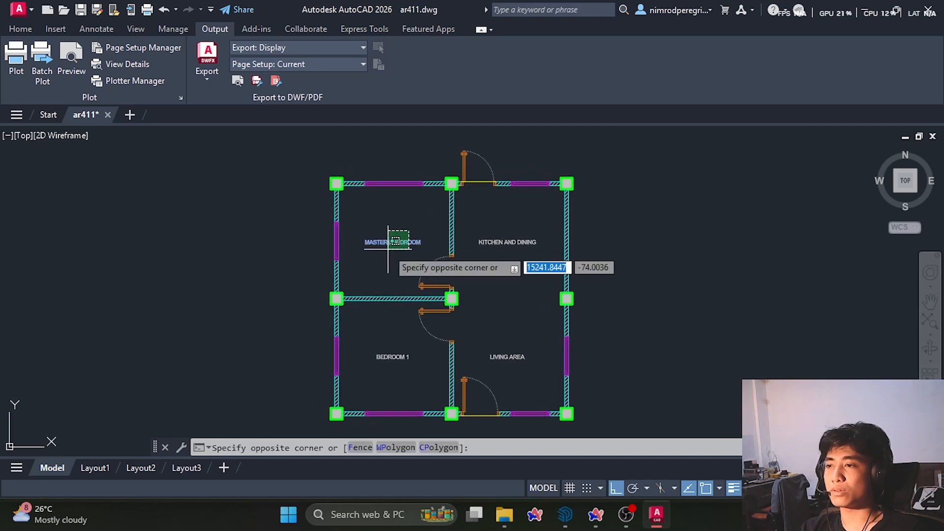
{"action": "left_click", "coordinate": [388, 251]}
{"action": "left_click", "coordinate": [508, 230]}
{"action": "left_click", "coordinate": [498, 258]}
{"action": "left_click", "coordinate": [525, 330]}
{"action": "left_click", "coordinate": [491, 373]}
{"action": "left_click", "coordinate": [379, 362]}
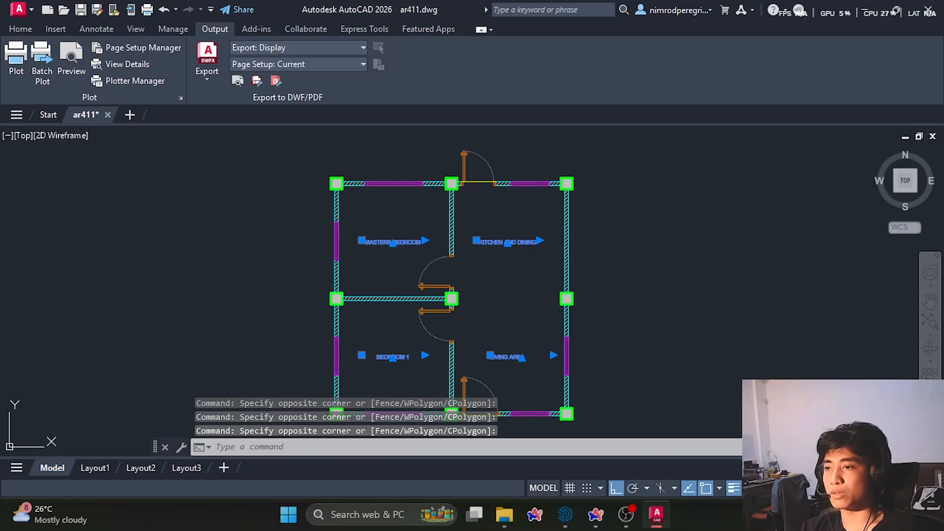
{"action": "key", "text": "Delete"}
- Move the entire floor plan a short distance straight up in the drawing
{"action": "mouse_move", "coordinate": [481, 289]}
{"action": "middle_mouse_down"}
{"action": "mouse_move", "coordinate": [489, 285]}
{"action": "mouse_move", "coordinate": [486, 256]}
{"action": "mouse_move", "coordinate": [544, 270]}
{"action": "middle_mouse_up"}
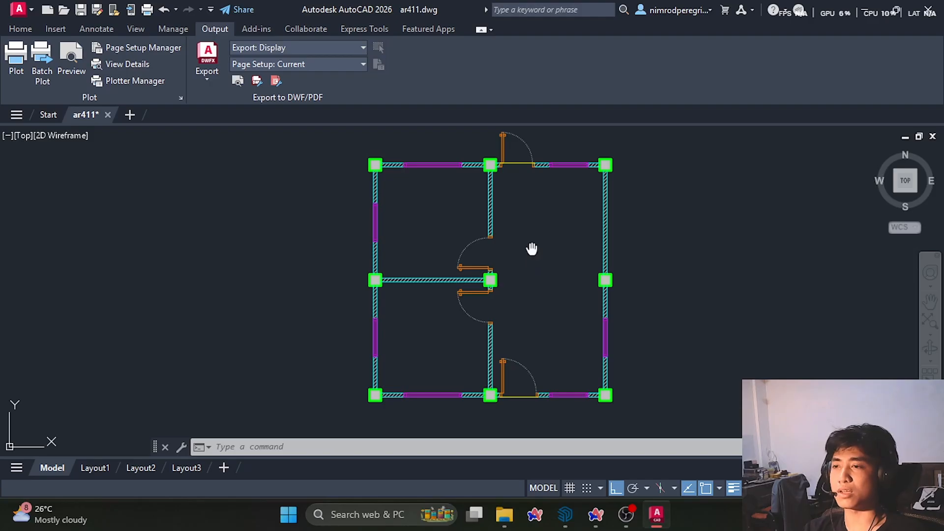
{"action": "middle_click_drag", "start_coordinate": [533, 249], "coordinate": [527, 246]}
{"action": "scroll", "coordinate": [480, 276], "scroll_direction": "down", "scroll_amount": 6}
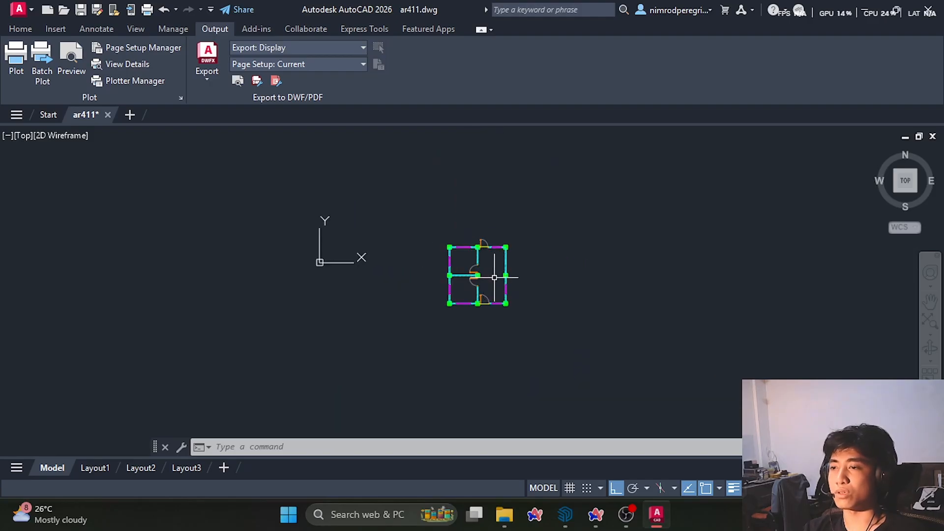
{"action": "scroll", "coordinate": [435, 248], "scroll_direction": "up", "scroll_amount": 2}
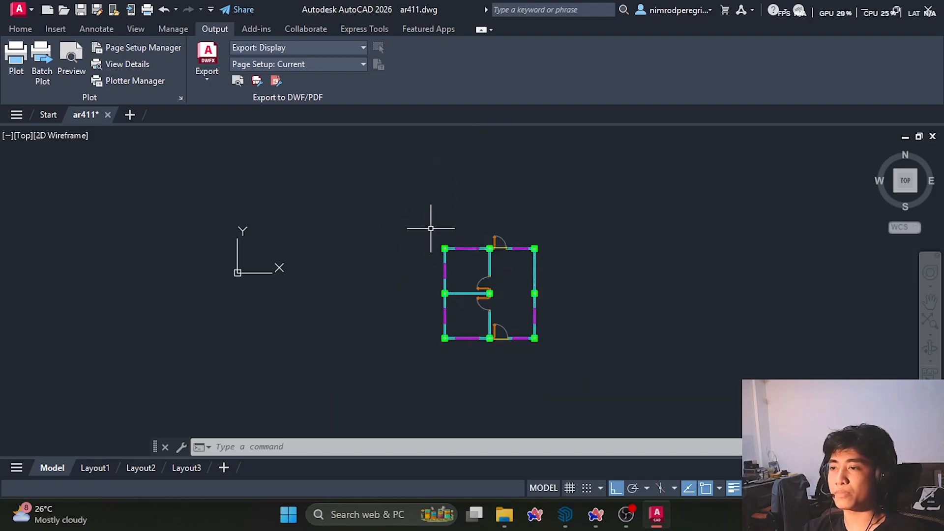
{"action": "left_click", "coordinate": [419, 207]}
{"action": "left_click", "coordinate": [632, 418]}
{"action": "key", "text": "space"}
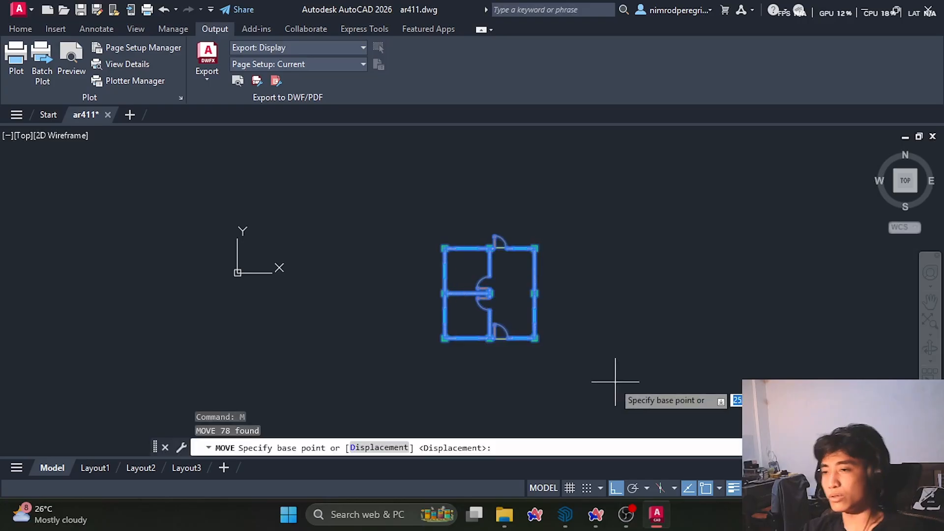
{"action": "left_click", "coordinate": [597, 346]}
{"action": "left_click", "coordinate": [573, 241]}
{"action": "middle_click_drag", "start_coordinate": [569, 242], "coordinate": [557, 304]}
{"action": "key", "text": "Escape"}
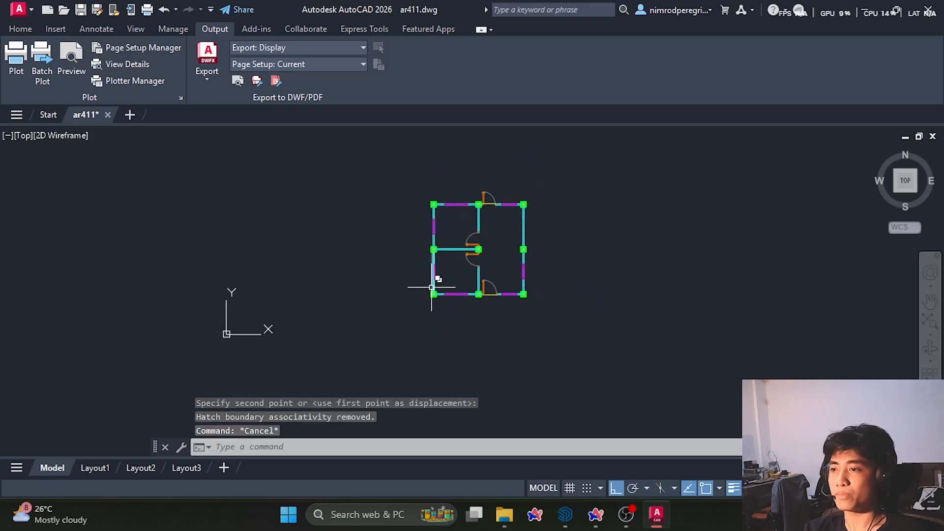
{"action": "scroll", "coordinate": [432, 295], "scroll_direction": "up", "scroll_amount": 8}
{"action": "scroll", "coordinate": [433, 299], "scroll_direction": "down", "scroll_amount": 8}
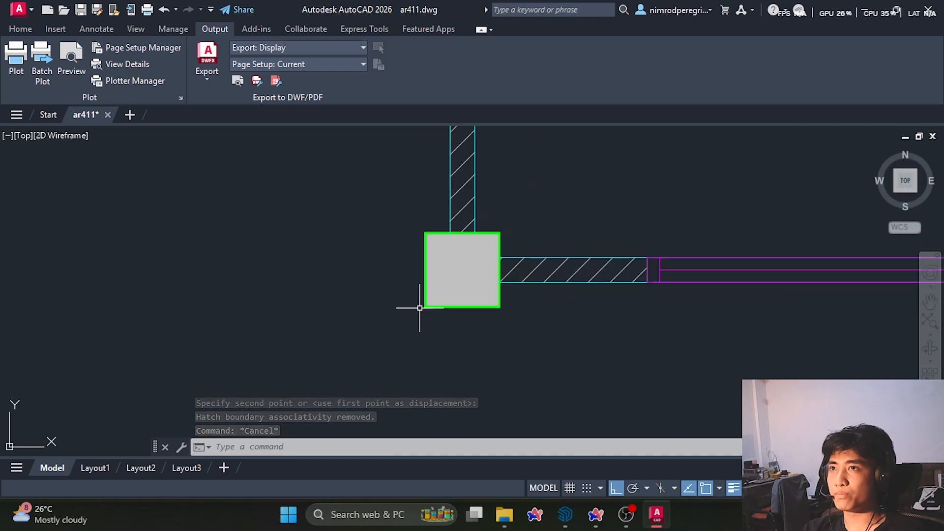
{"action": "middle_click_drag", "start_coordinate": [426, 222], "coordinate": [424, 213]}
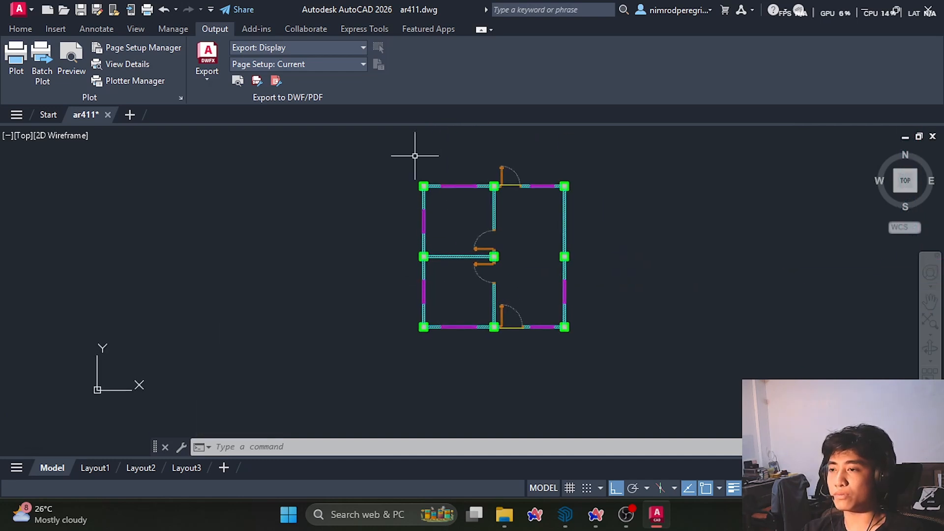
{"action": "scroll", "coordinate": [397, 338], "scroll_direction": "down", "scroll_amount": 4}
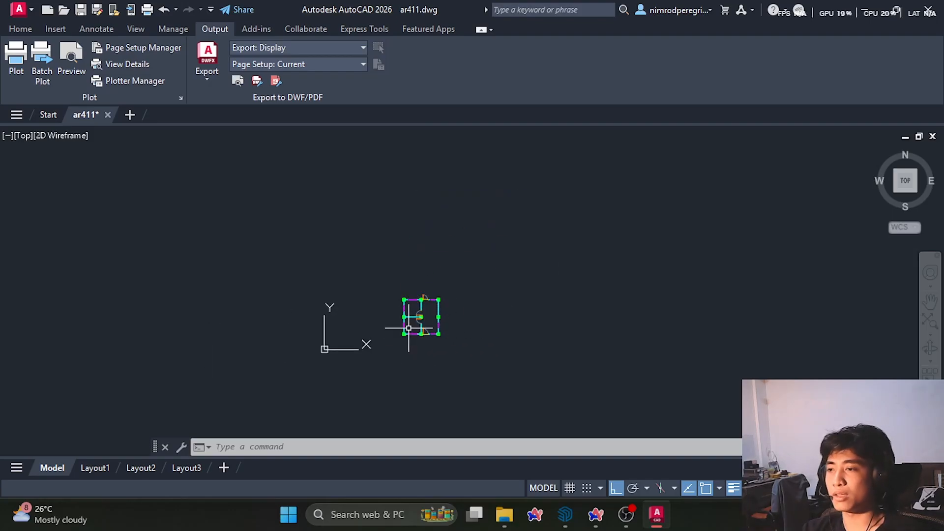
{"action": "scroll", "coordinate": [408, 329], "scroll_direction": "up", "scroll_amount": 5}
{"action": "scroll", "coordinate": [429, 320], "scroll_direction": "down", "scroll_amount": 3}
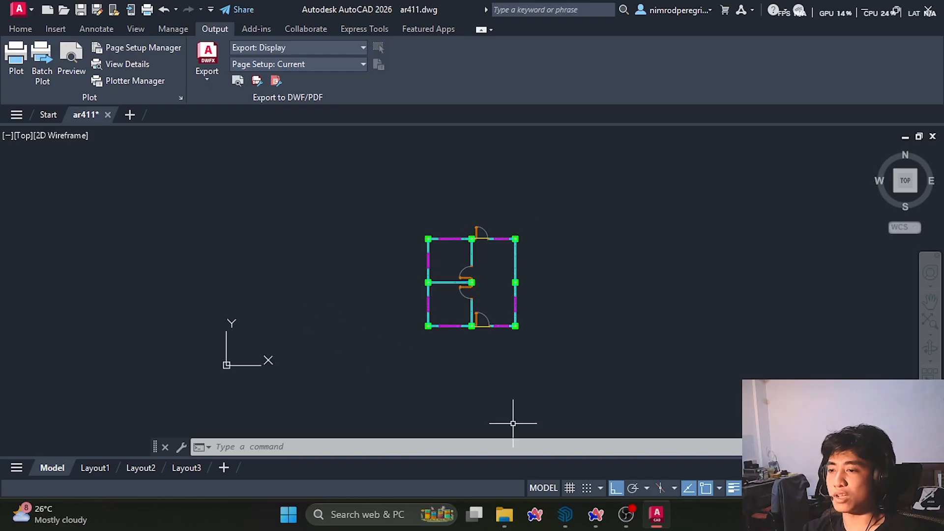
{"action": "left_click", "coordinate": [566, 514]}
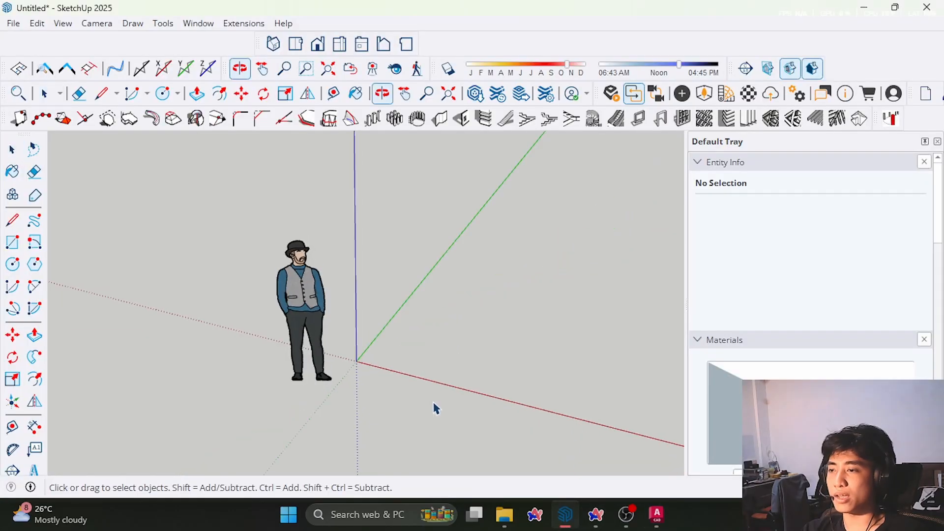
{"action": "scroll", "coordinate": [370, 365], "scroll_direction": "down", "scroll_amount": 2}
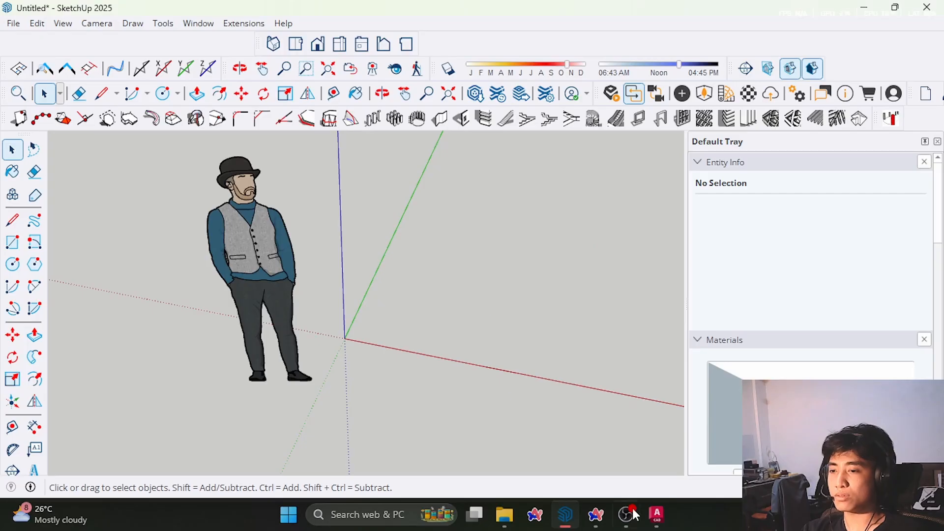
- Return to AutoCAD, copy the whole floor plan and paste a duplicate to the right of the original
{"action": "left_click", "coordinate": [658, 515]}
{"action": "scroll", "coordinate": [533, 392], "scroll_direction": "down", "scroll_amount": 3}
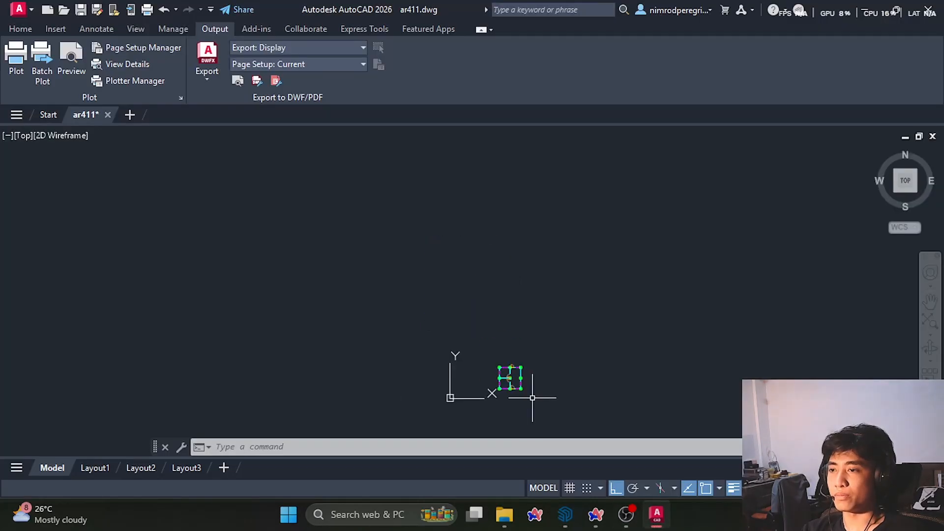
{"action": "scroll", "coordinate": [561, 437], "scroll_direction": "up", "scroll_amount": 1}
{"action": "scroll", "coordinate": [522, 389], "scroll_direction": "up", "scroll_amount": 2}
{"action": "left_click", "coordinate": [548, 253]}
{"action": "left_click", "coordinate": [433, 362]}
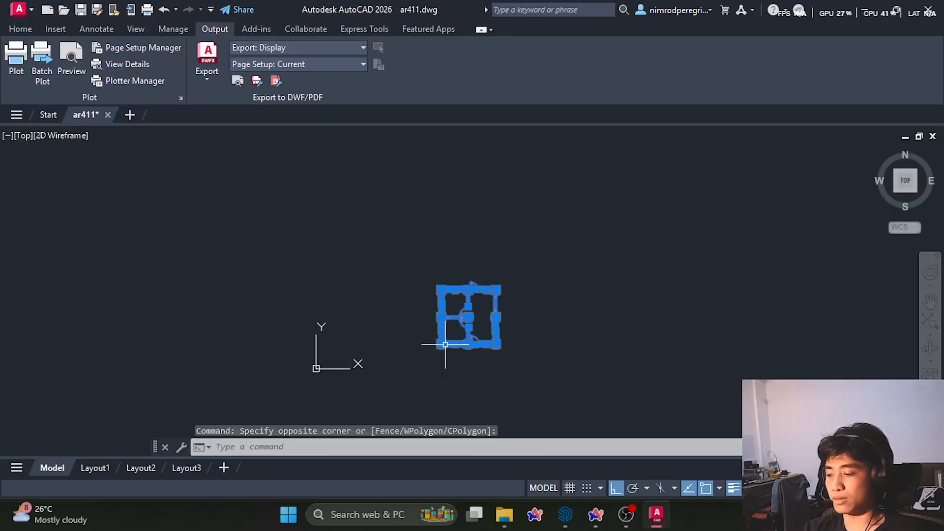
{"action": "key", "text": "ctrl+c"}
{"action": "key", "text": "ctrl+v"}
{"action": "left_click", "coordinate": [538, 330]}
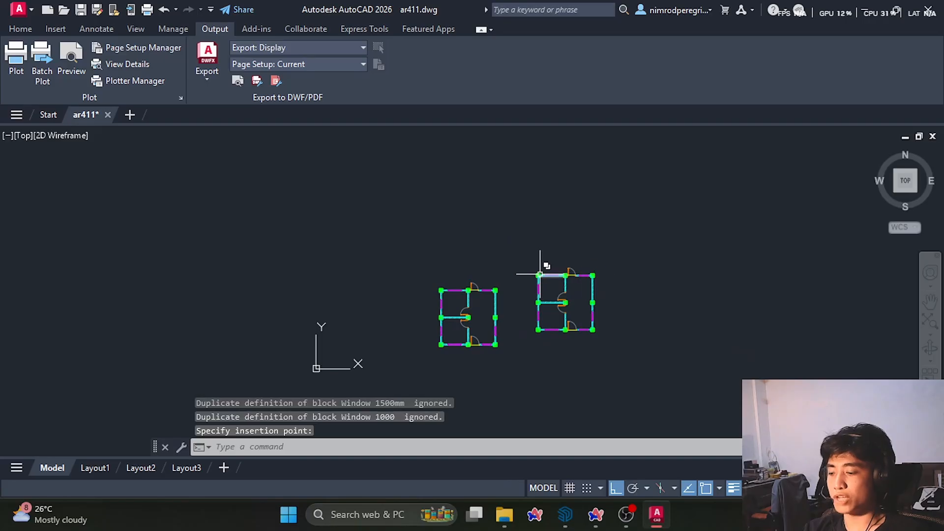
- Copy the pasted floor plan to two more spots: left of the original plan and directly above the pasted one
{"action": "left_click", "coordinate": [643, 239]}
{"action": "left_click", "coordinate": [533, 355]}
{"action": "type", "text": "co"}
{"action": "key", "text": "Return"}
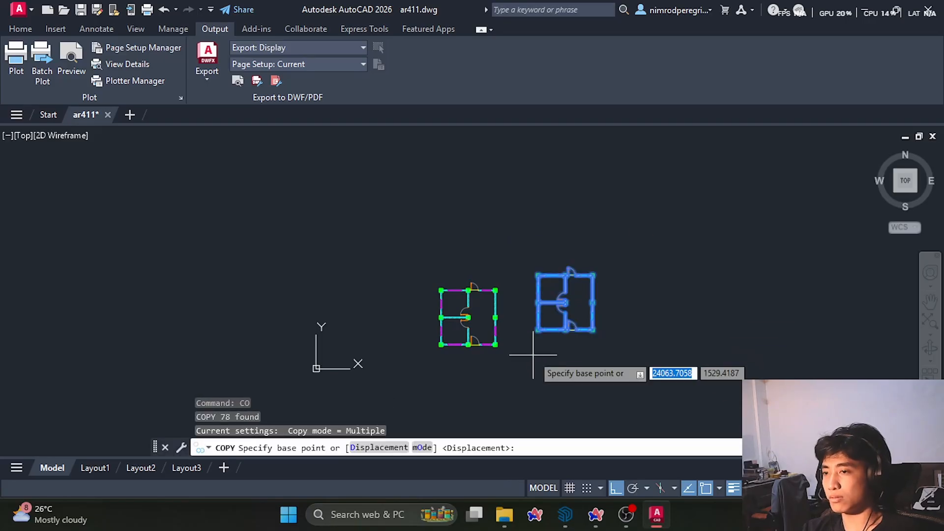
{"action": "left_click", "coordinate": [533, 355]}
{"action": "left_click", "coordinate": [334, 355]}
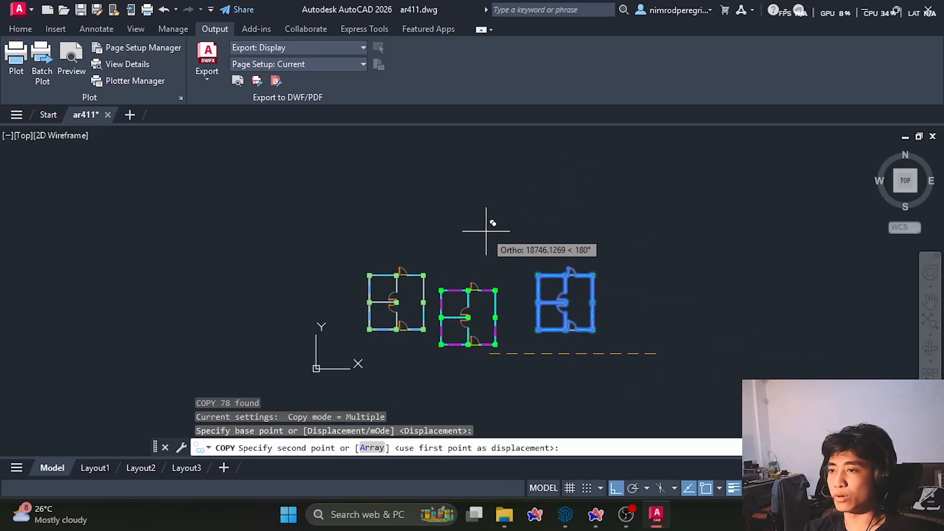
{"action": "left_click", "coordinate": [514, 212]}
{"action": "key", "text": "Escape"}
{"action": "key", "text": "Escape"}
{"action": "mouse_move", "coordinate": [507, 216]}
{"action": "middle_mouse_down"}
{"action": "mouse_move", "coordinate": [513, 231]}
{"action": "mouse_move", "coordinate": [578, 236]}
{"action": "middle_mouse_up"}
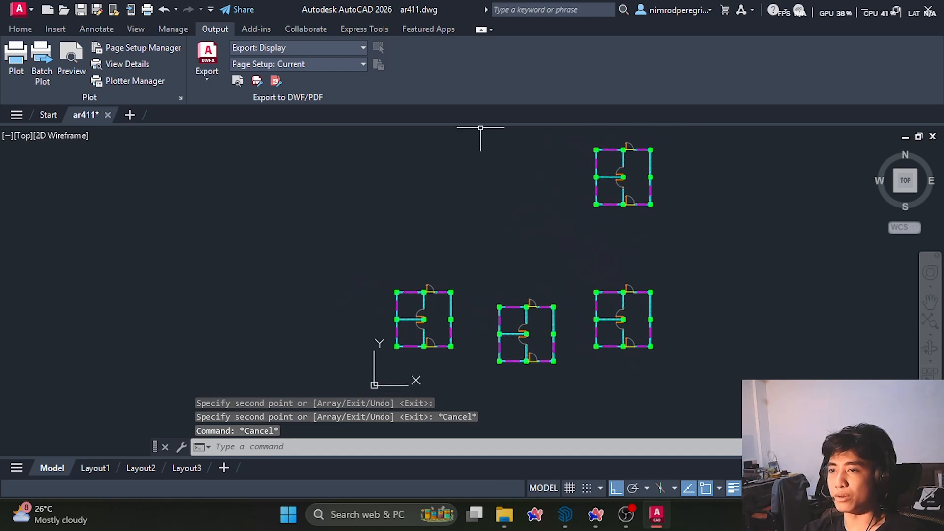
{"action": "middle_click_drag", "start_coordinate": [522, 192], "coordinate": [533, 212]}
{"action": "middle_click_drag", "start_coordinate": [603, 185], "coordinate": [605, 164]}
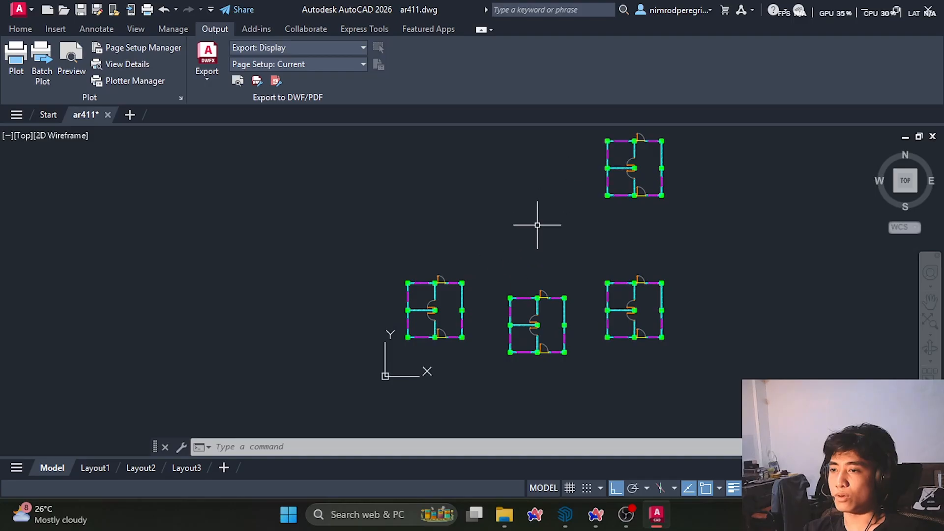
{"action": "mouse_move", "coordinate": [437, 211]}
{"action": "middle_mouse_down"}
{"action": "mouse_move", "coordinate": [443, 280]}
{"action": "mouse_move", "coordinate": [450, 214]}
{"action": "middle_mouse_up"}
{"action": "scroll", "coordinate": [444, 274], "scroll_direction": "down", "scroll_amount": 4}
{"action": "scroll", "coordinate": [470, 233], "scroll_direction": "up", "scroll_amount": 4}
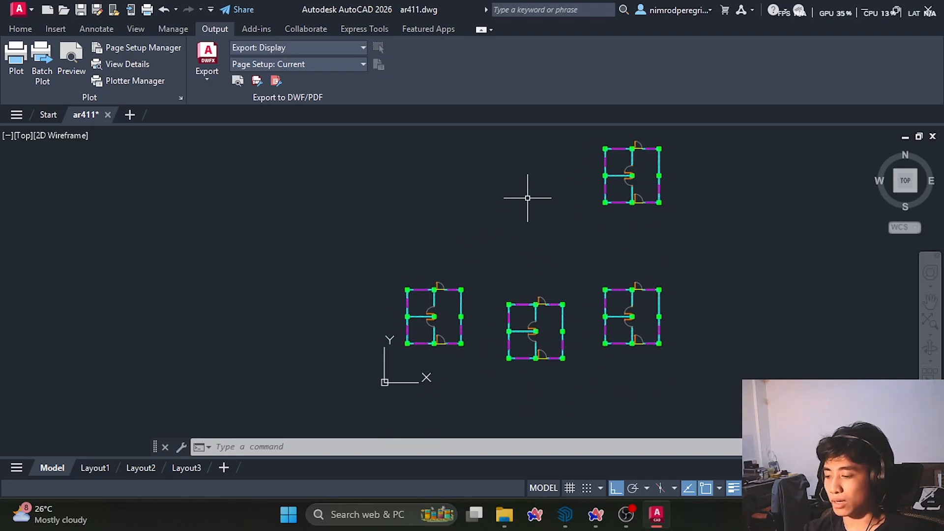
{"action": "key", "text": "Return"}
{"action": "scroll", "coordinate": [521, 373], "scroll_direction": "up", "scroll_amount": 2}
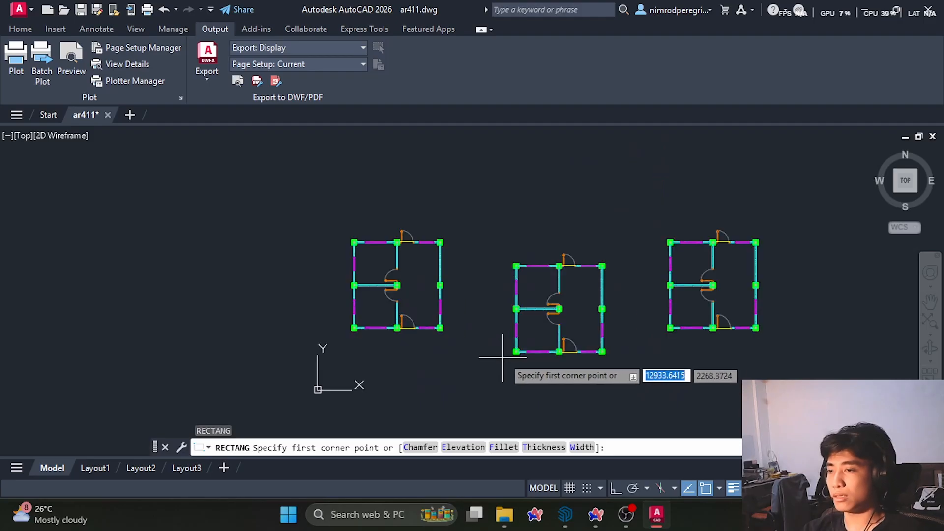
{"action": "left_click", "coordinate": [353, 354]}
{"action": "scroll", "coordinate": [340, 361], "scroll_direction": "down", "scroll_amount": 4}
{"action": "scroll", "coordinate": [506, 228], "scroll_direction": "up", "scroll_amount": 4}
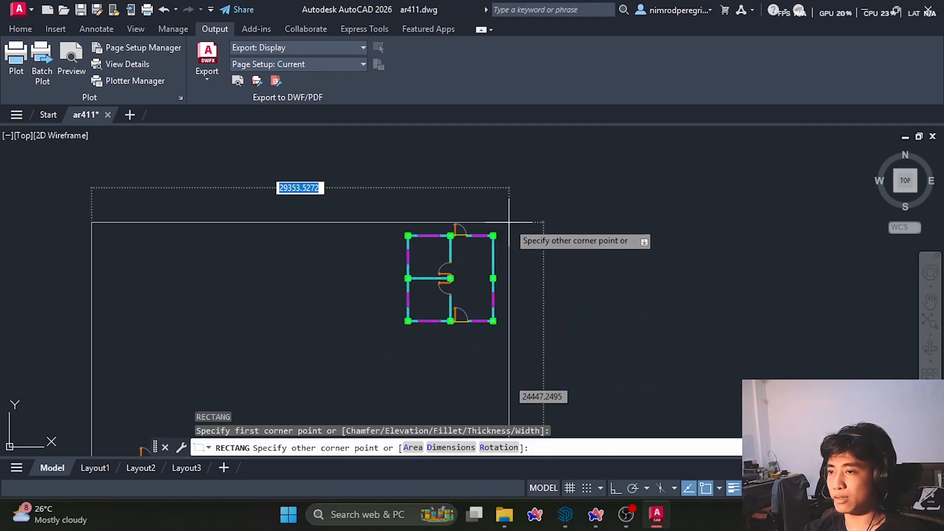
{"action": "scroll", "coordinate": [502, 224], "scroll_direction": "down", "scroll_amount": 2}
{"action": "middle_click_drag", "start_coordinate": [501, 223], "coordinate": [549, 165]}
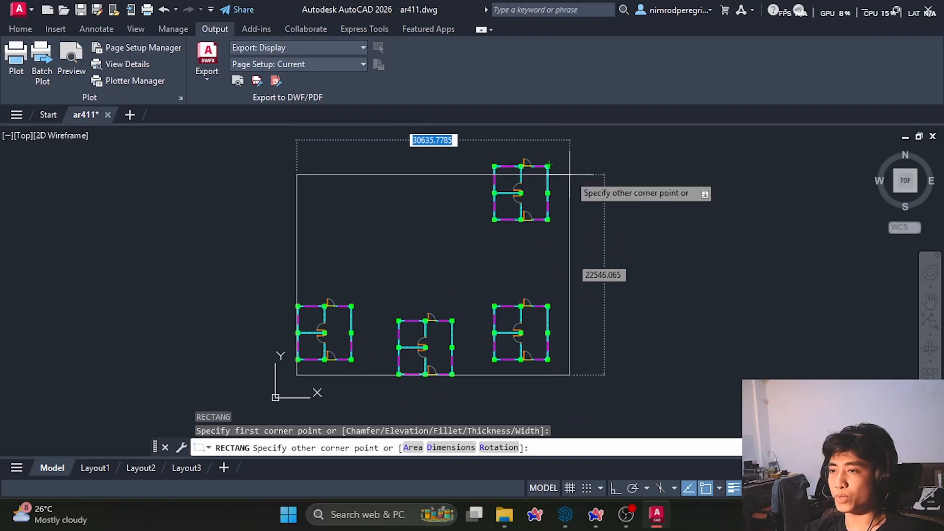
{"action": "key", "text": "Escape"}
{"action": "middle_click_drag", "start_coordinate": [566, 167], "coordinate": [610, 176]}
{"action": "mouse_move", "coordinate": [587, 208]}
{"action": "middle_mouse_down"}
{"action": "mouse_move", "coordinate": [622, 206]}
{"action": "mouse_move", "coordinate": [600, 216]}
{"action": "middle_mouse_up"}
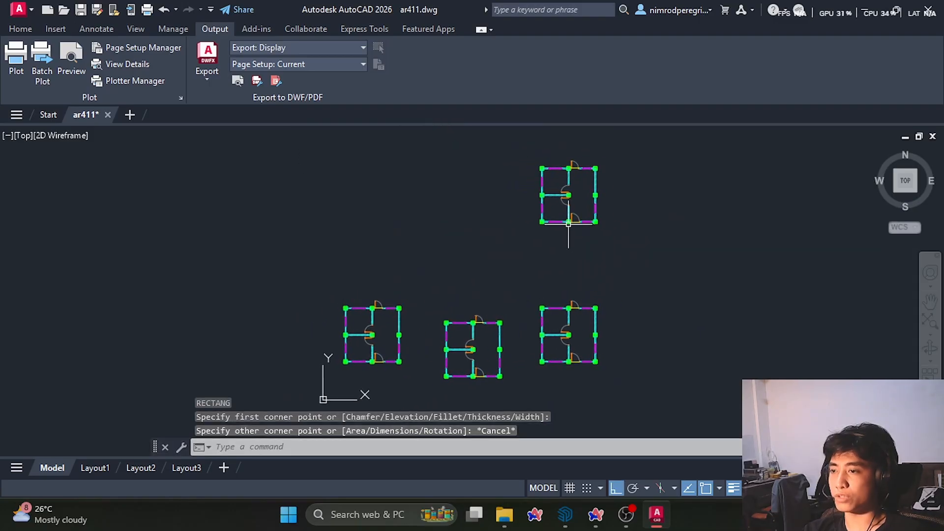
{"action": "middle_click_drag", "start_coordinate": [545, 228], "coordinate": [515, 219]}
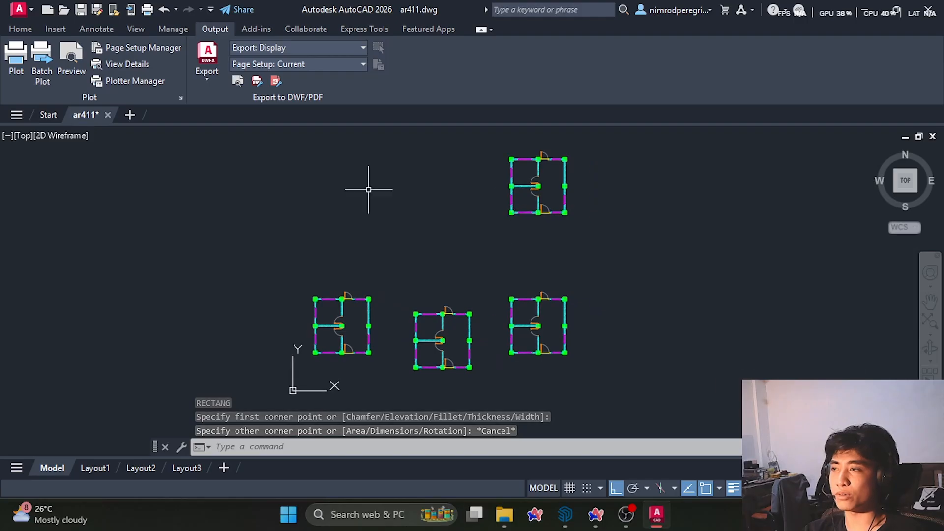
- Save the ar411.dwg drawing with its four floor plans
{"action": "left_click", "coordinate": [80, 9]}
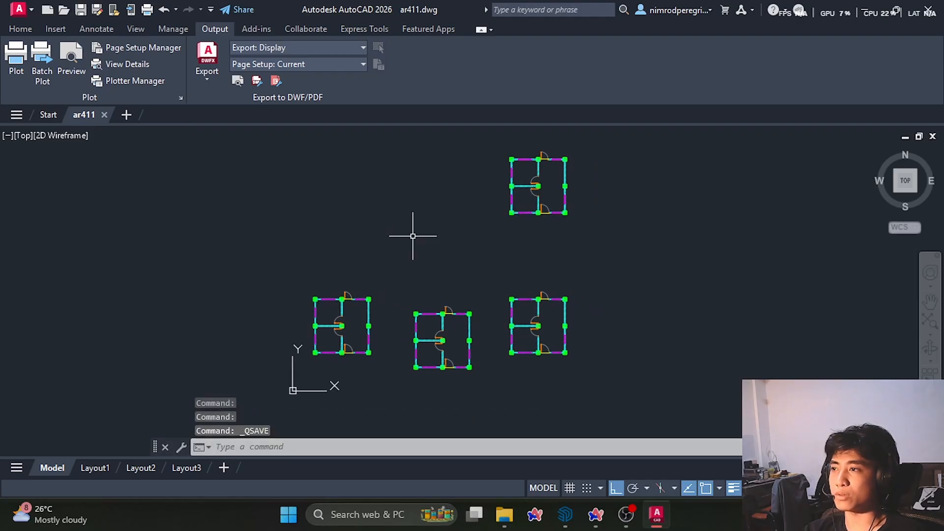
{"action": "left_click", "coordinate": [413, 228]}
{"action": "key", "text": "Escape"}
- Switch to SketchUp and import the ar411 DWG file from the Desktop
{"action": "left_click", "coordinate": [566, 515]}
{"action": "scroll", "coordinate": [389, 315], "scroll_direction": "down", "scroll_amount": 3}
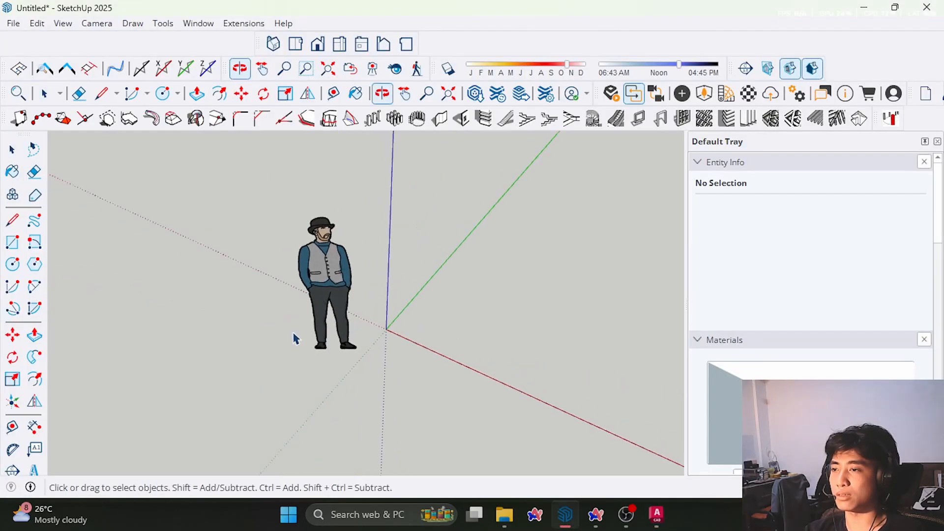
{"action": "left_click", "coordinate": [12, 23]}
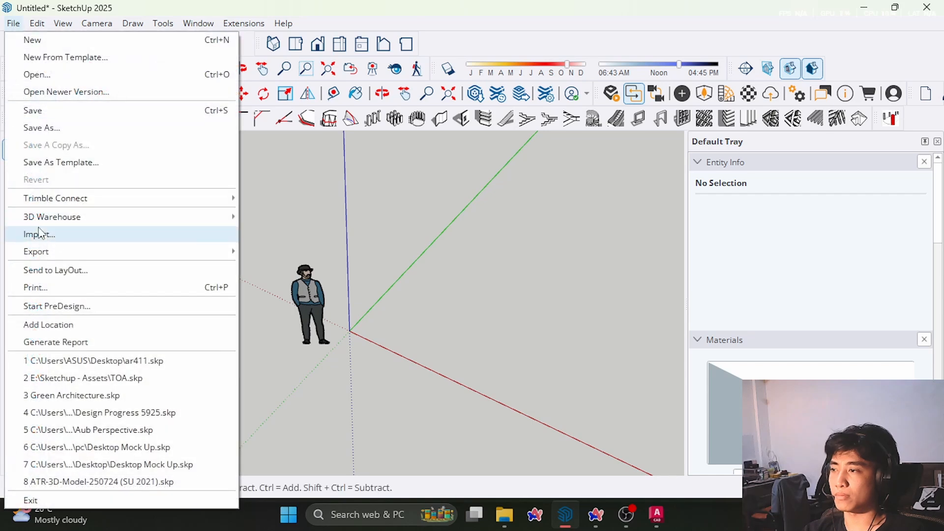
{"action": "key", "text": "Escape"}
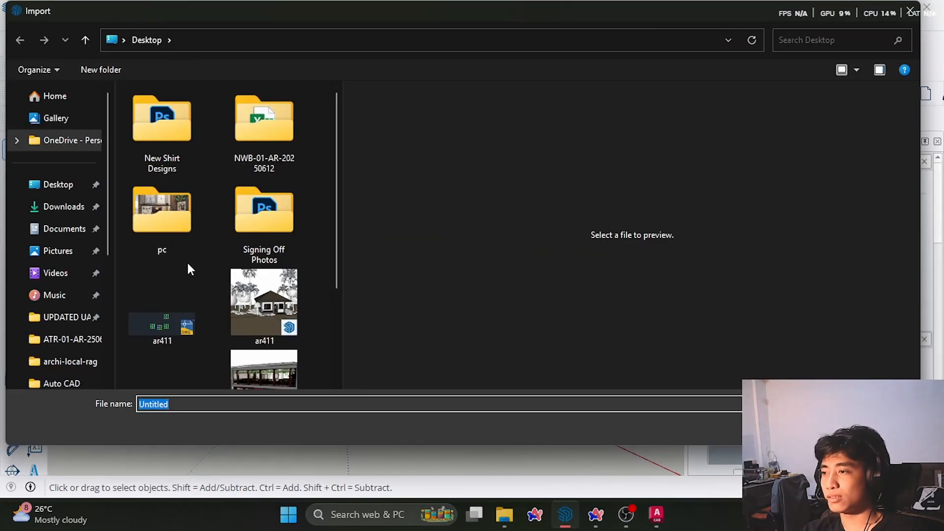
{"action": "scroll", "coordinate": [187, 261], "scroll_direction": "down", "scroll_amount": 3}
{"action": "left_click", "coordinate": [164, 179]}
{"action": "left_click", "coordinate": [809, 424]}
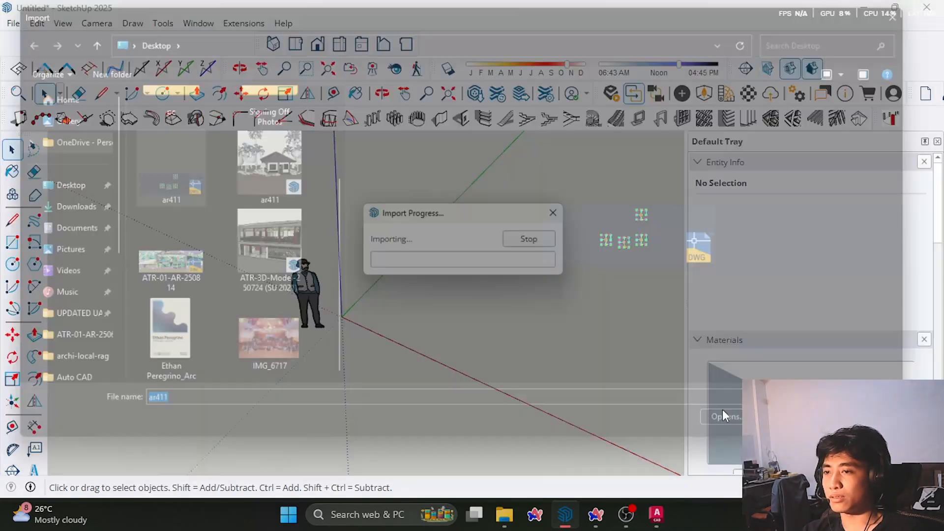
- Close the import results and examine the four imported floor plans along the red axis
{"action": "left_click", "coordinate": [522, 354]}
{"action": "scroll", "coordinate": [332, 344], "scroll_direction": "down", "scroll_amount": 4}
{"action": "middle_click_drag", "start_coordinate": [331, 343], "coordinate": [447, 353]}
{"action": "scroll", "coordinate": [545, 357], "scroll_direction": "down", "scroll_amount": 2}
{"action": "scroll", "coordinate": [394, 329], "scroll_direction": "up", "scroll_amount": 2}
{"action": "middle_click_drag", "start_coordinate": [394, 329], "coordinate": [365, 369]}
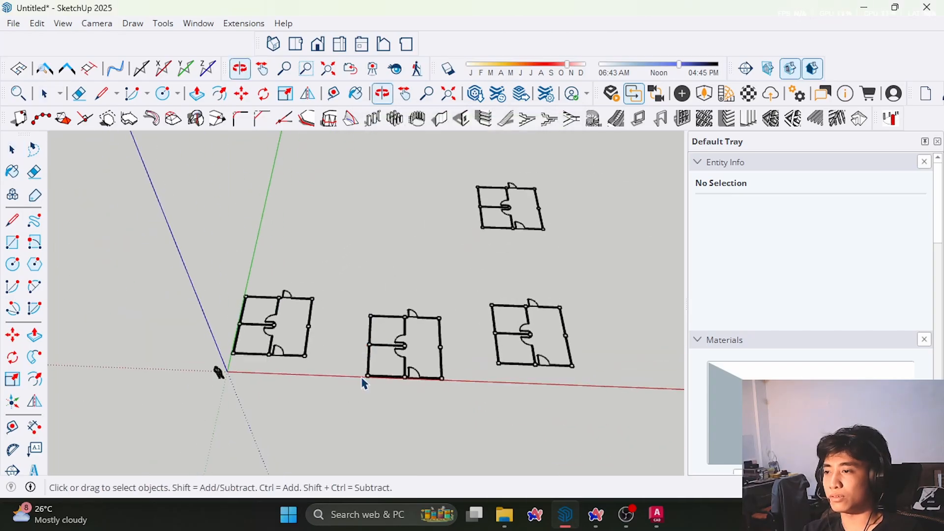
{"action": "scroll", "coordinate": [362, 381], "scroll_direction": "up", "scroll_amount": 2}
- Compare the imported plans with the ar411 drawing in AutoCAD and return to SketchUp
{"action": "left_click", "coordinate": [658, 517]}
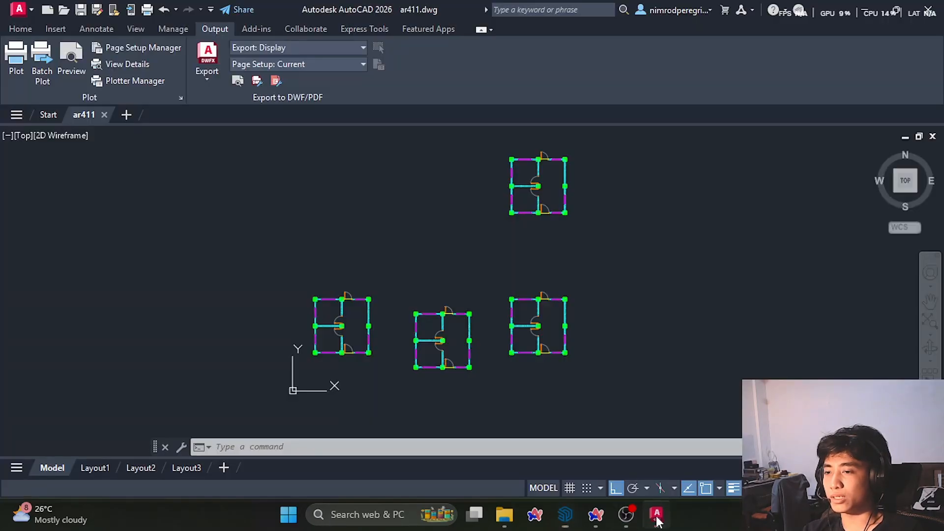
{"action": "scroll", "coordinate": [307, 375], "scroll_direction": "up", "scroll_amount": 2}
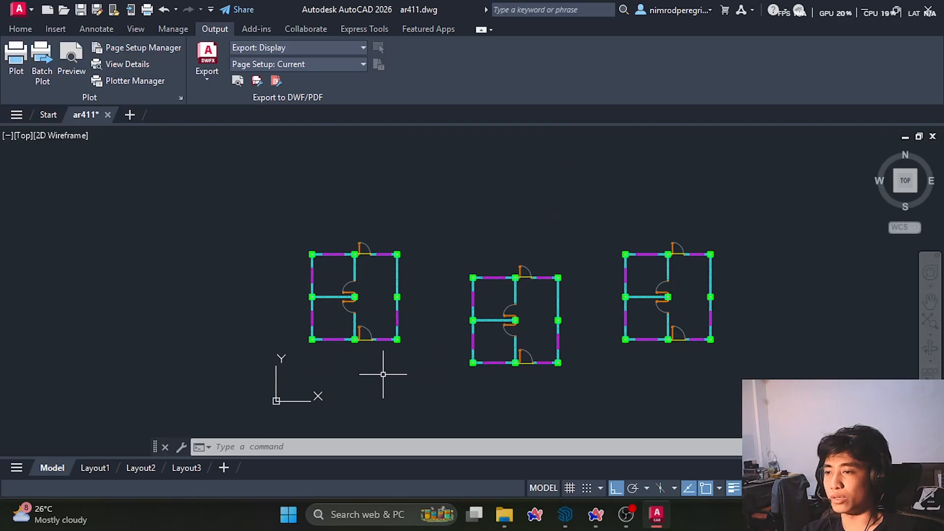
{"action": "left_click", "coordinate": [566, 515]}
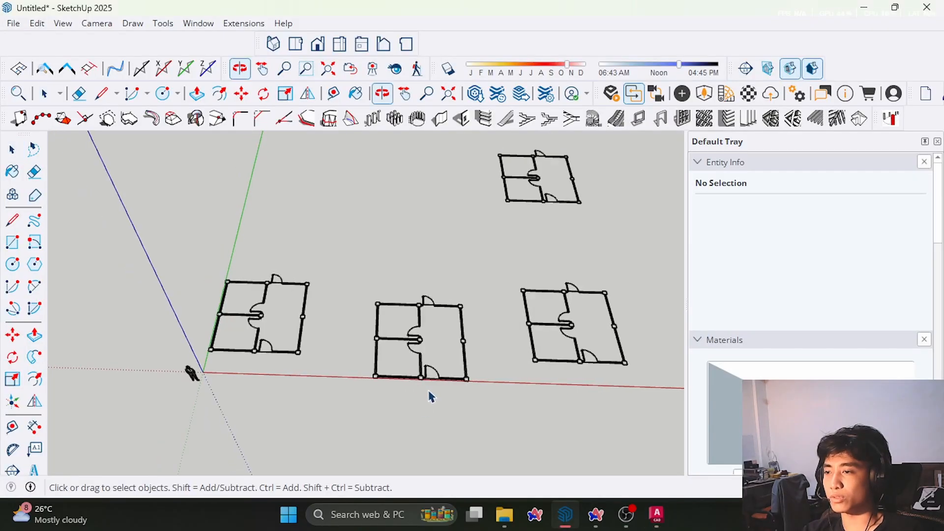
{"action": "key", "text": "space"}
{"action": "scroll", "coordinate": [362, 294], "scroll_direction": "up", "scroll_amount": 1}
{"action": "scroll", "coordinate": [364, 294], "scroll_direction": "down", "scroll_amount": 1}
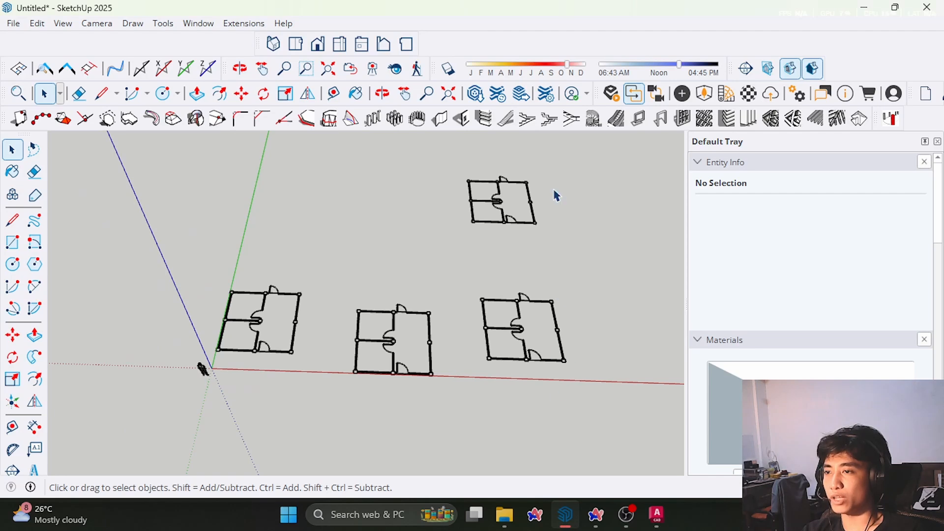
- Select the imported floor plans to inspect how they are grouped, and clear the selection
{"action": "left_click", "coordinate": [393, 332]}
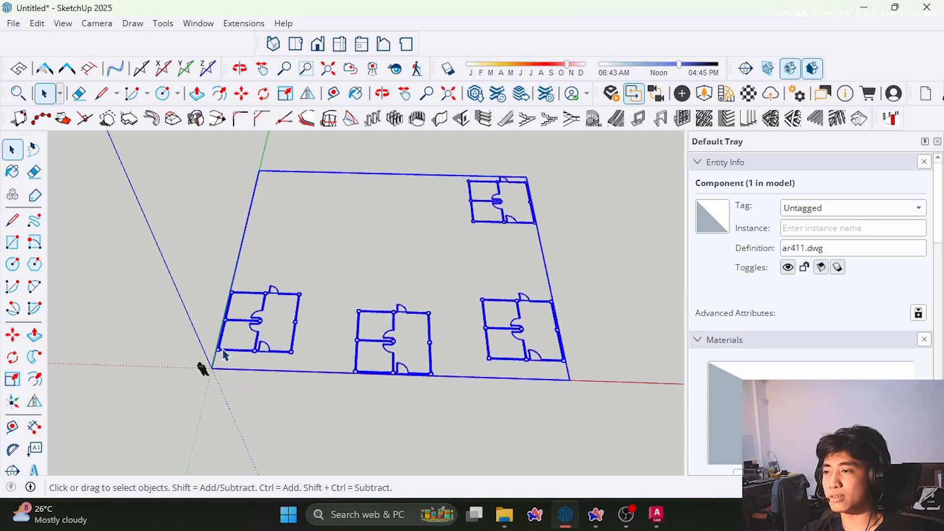
{"action": "middle_click_drag", "start_coordinate": [483, 317], "coordinate": [358, 274]}
{"action": "scroll", "coordinate": [386, 278], "scroll_direction": "down", "scroll_amount": 1}
{"action": "left_click", "coordinate": [405, 325]}
{"action": "middle_click_drag", "start_coordinate": [405, 325], "coordinate": [340, 346]}
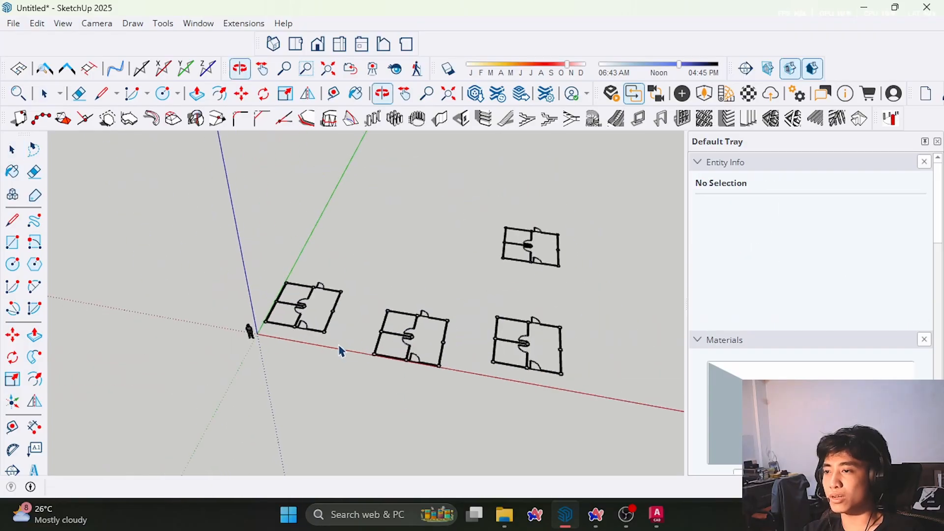
{"action": "middle_click_drag", "start_coordinate": [481, 290], "coordinate": [553, 233]}
- Delete the imported ar411.dwg component containing the four floor plans
{"action": "key", "text": "space"}
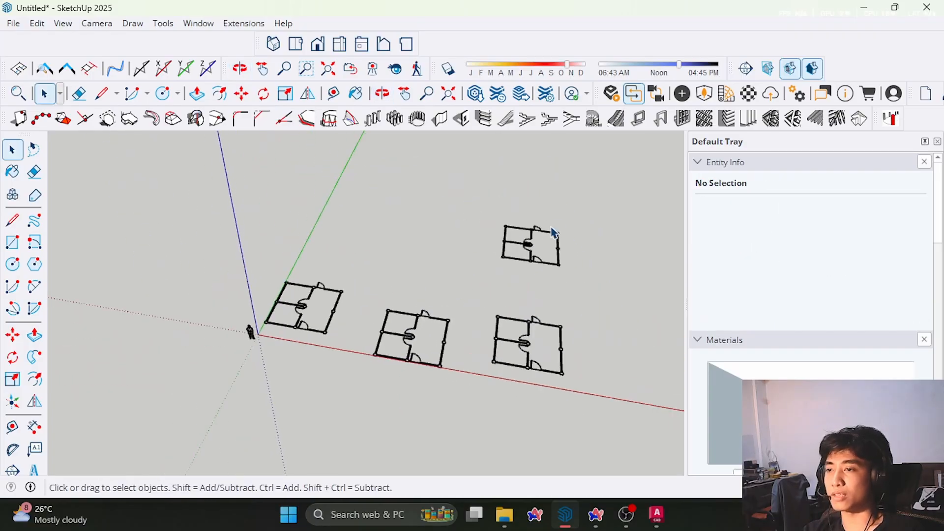
{"action": "left_click", "coordinate": [541, 250]}
{"action": "key", "text": "Delete"}
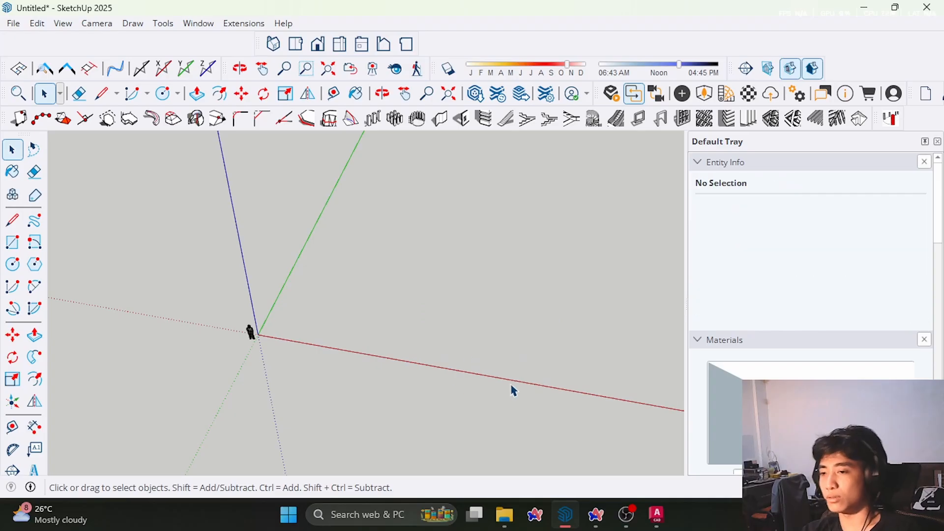
- Switch to AutoCAD and erase three of the floor plans, keeping only the one nearest the origin
{"action": "left_click", "coordinate": [657, 516]}
{"action": "middle_click_drag", "start_coordinate": [602, 357], "coordinate": [566, 314]}
{"action": "scroll", "coordinate": [506, 302], "scroll_direction": "down", "scroll_amount": 4}
{"action": "mouse_move", "coordinate": [506, 302]}
{"action": "middle_mouse_down"}
{"action": "mouse_move", "coordinate": [494, 296]}
{"action": "mouse_move", "coordinate": [463, 347]}
{"action": "middle_mouse_up"}
{"action": "key", "text": "Escape"}
{"action": "key", "text": "Escape"}
{"action": "left_click", "coordinate": [620, 201]}
{"action": "left_click", "coordinate": [429, 402]}
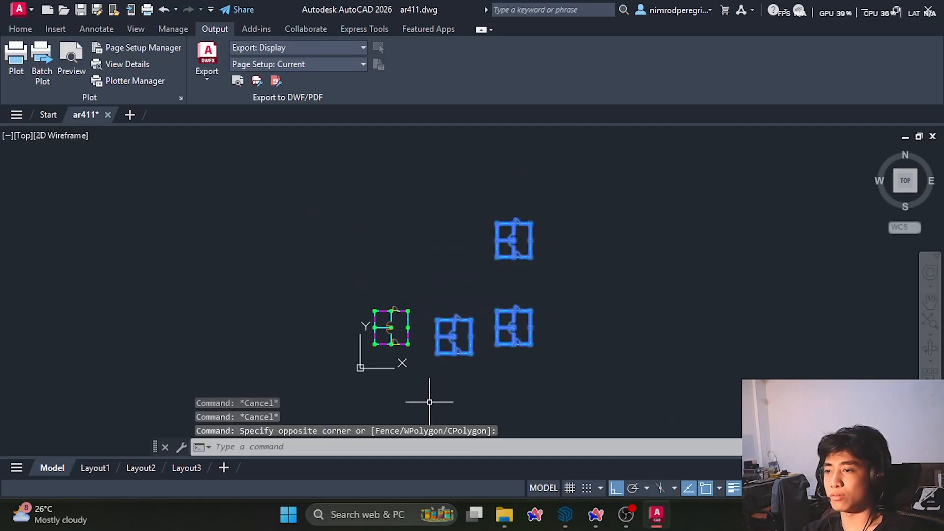
{"action": "key", "text": "Delete"}
{"action": "key", "text": "Escape"}
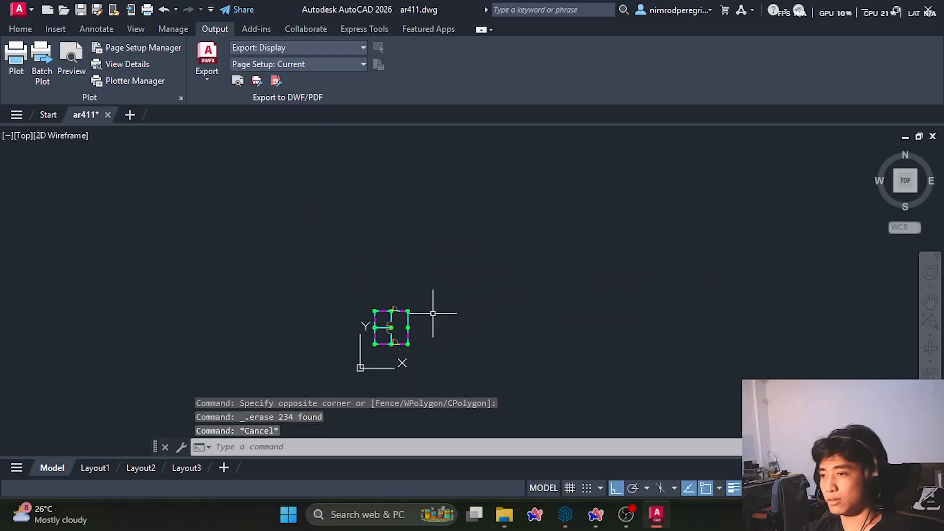
- Move the remaining floor plan a short distance to the right, away from the origin
{"action": "left_click", "coordinate": [434, 311]}
{"action": "left_click", "coordinate": [360, 364]}
{"action": "type", "text": "m"}
{"action": "key", "text": "space"}
{"action": "left_click", "coordinate": [475, 305]}
{"action": "left_click", "coordinate": [504, 301]}
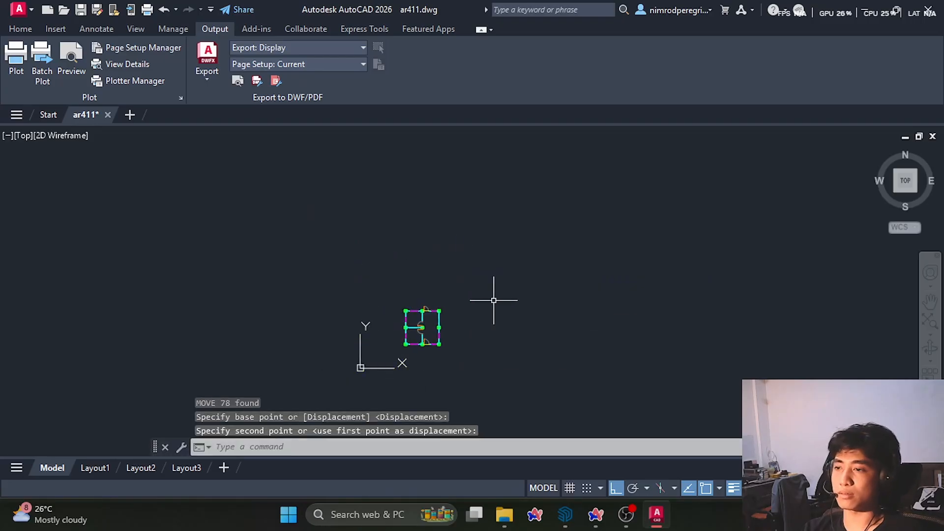
{"action": "middle_click_drag", "start_coordinate": [430, 349], "coordinate": [436, 304]}
{"action": "key", "text": "Escape"}
{"action": "scroll", "coordinate": [437, 304], "scroll_direction": "up", "scroll_amount": 6}
{"action": "key", "text": "Escape"}
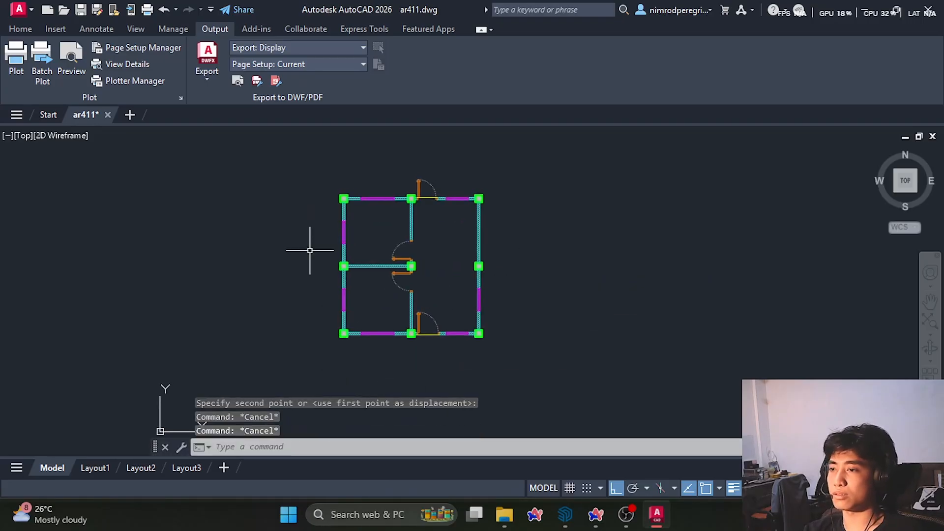
- Save the ar411.dwg drawing with its single floor plan
{"action": "left_click", "coordinate": [80, 10]}
{"action": "left_click", "coordinate": [270, 242]}
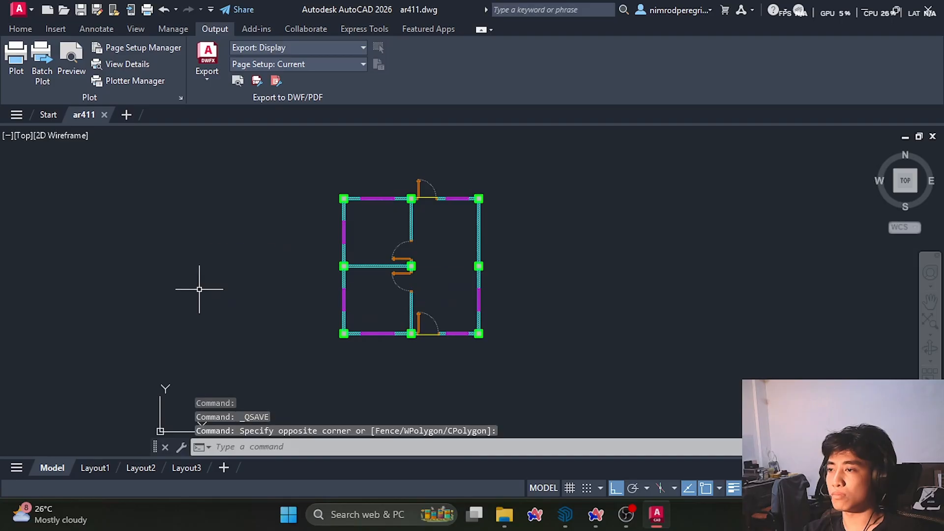
{"action": "key", "text": "Escape"}
- Switch to SketchUp and import the updated ar411 DWG file from the Desktop
{"action": "left_click", "coordinate": [565, 515]}
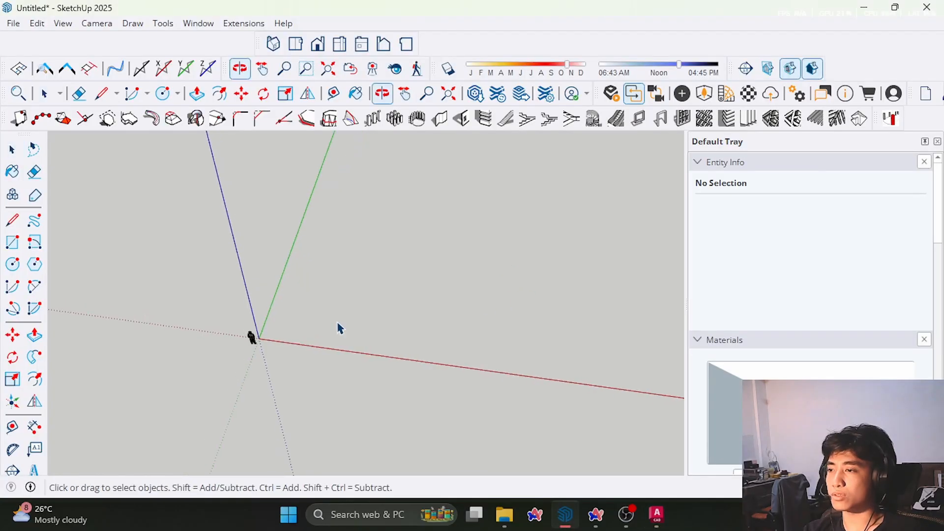
{"action": "scroll", "coordinate": [251, 339], "scroll_direction": "up", "scroll_amount": 4}
{"action": "left_click", "coordinate": [13, 24]}
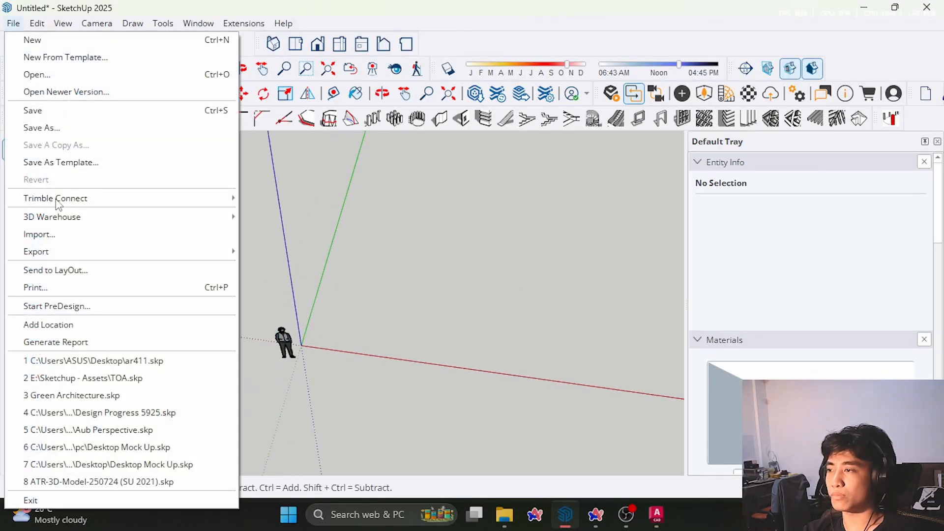
{"action": "left_click", "coordinate": [50, 235]}
{"action": "left_click", "coordinate": [812, 424]}
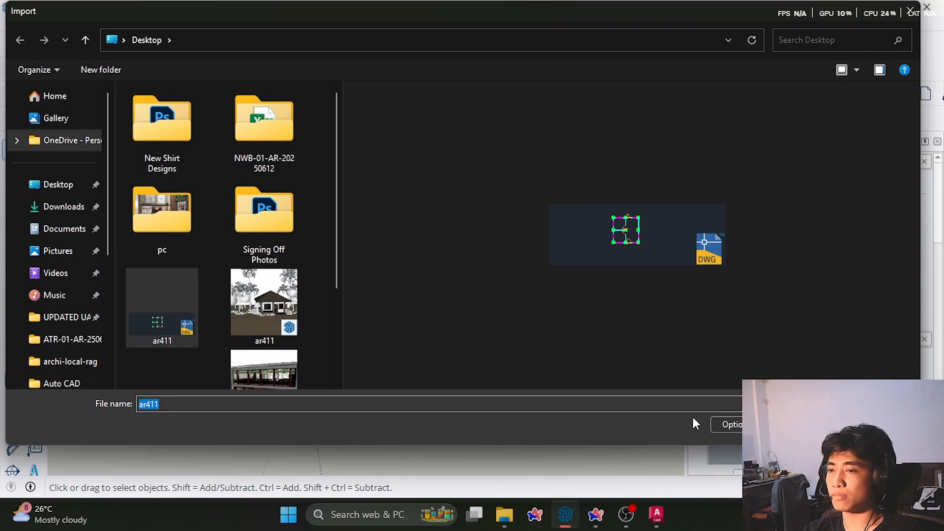
{"action": "middle_click_drag", "start_coordinate": [343, 339], "coordinate": [302, 345]}
{"action": "scroll", "coordinate": [369, 293], "scroll_direction": "down", "scroll_amount": 5}
{"action": "scroll", "coordinate": [396, 253], "scroll_direction": "up", "scroll_amount": 2}
{"action": "middle_click_drag", "start_coordinate": [415, 274], "coordinate": [423, 279]}
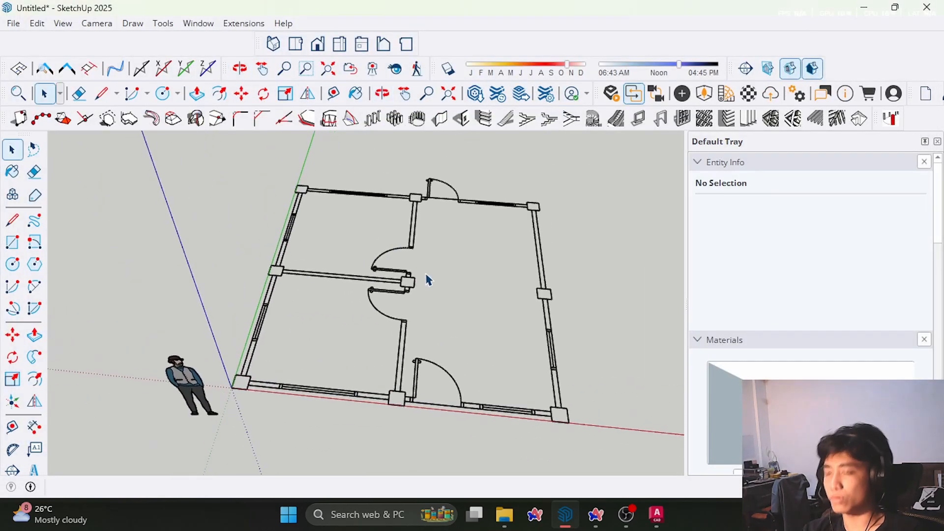
- Examine the imported floor plan from several angles, select it to inspect its component info, and clear the selection
{"action": "scroll", "coordinate": [392, 307], "scroll_direction": "down", "scroll_amount": 3}
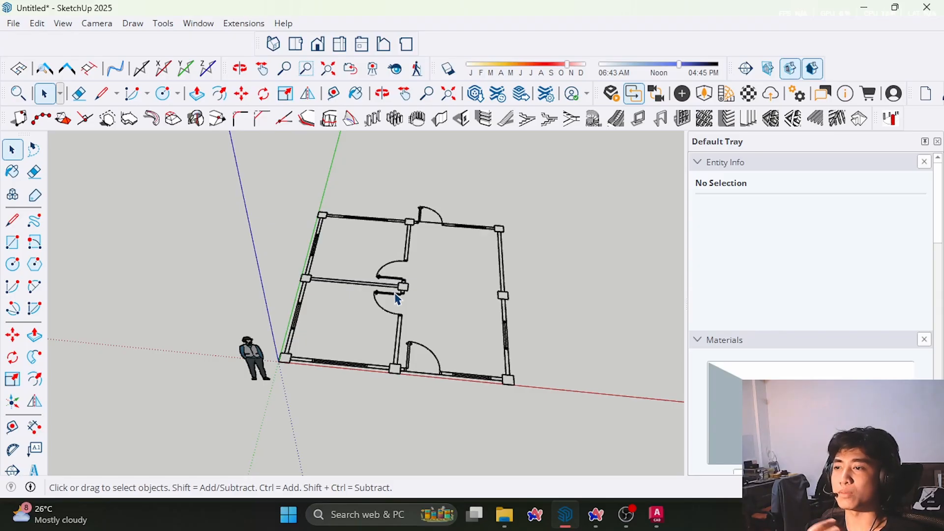
{"action": "mouse_move", "coordinate": [397, 298]}
{"action": "middle_mouse_down"}
{"action": "mouse_move", "coordinate": [407, 284]}
{"action": "mouse_move", "coordinate": [400, 308]}
{"action": "middle_mouse_up"}
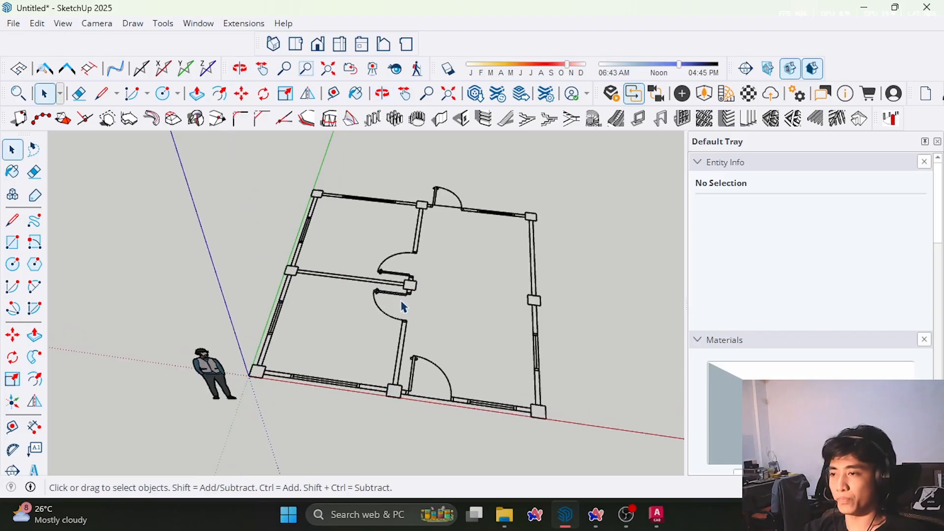
{"action": "scroll", "coordinate": [295, 302], "scroll_direction": "up", "scroll_amount": 2}
{"action": "middle_click_drag", "start_coordinate": [295, 302], "coordinate": [393, 246]}
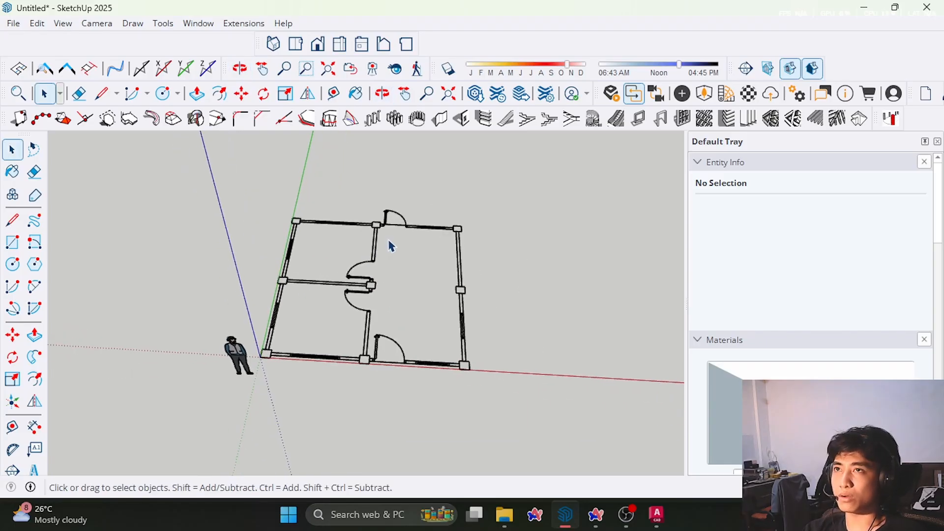
{"action": "middle_click_drag", "start_coordinate": [473, 249], "coordinate": [421, 253]}
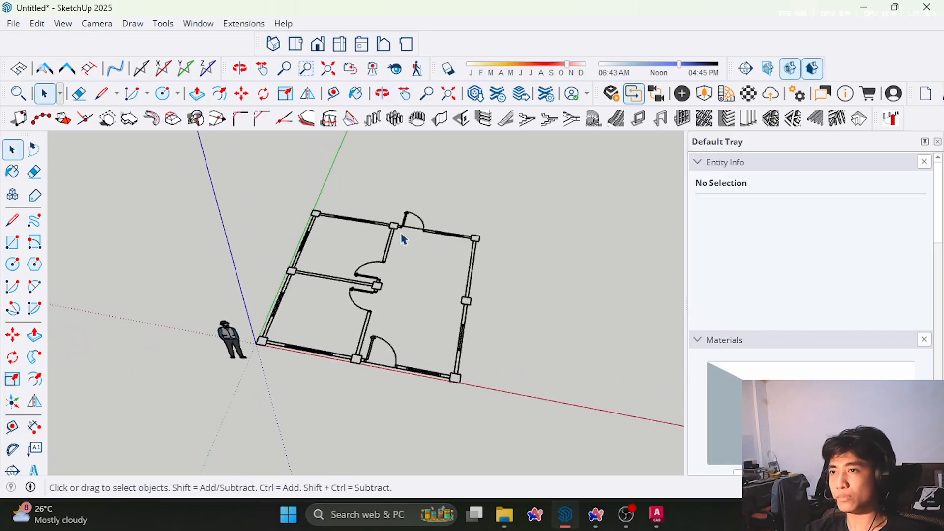
{"action": "scroll", "coordinate": [402, 240], "scroll_direction": "up", "scroll_amount": 1}
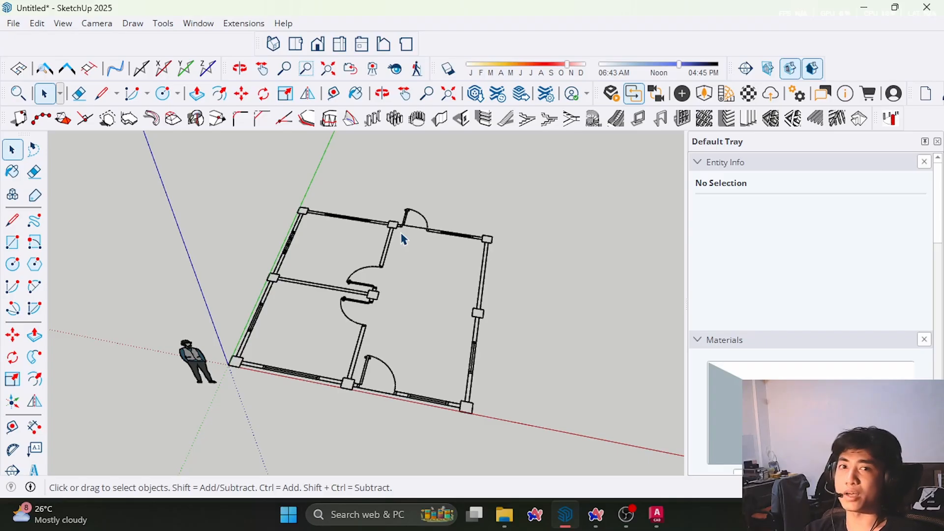
{"action": "middle_click_drag", "start_coordinate": [402, 240], "coordinate": [453, 312]}
{"action": "left_click", "coordinate": [393, 333]}
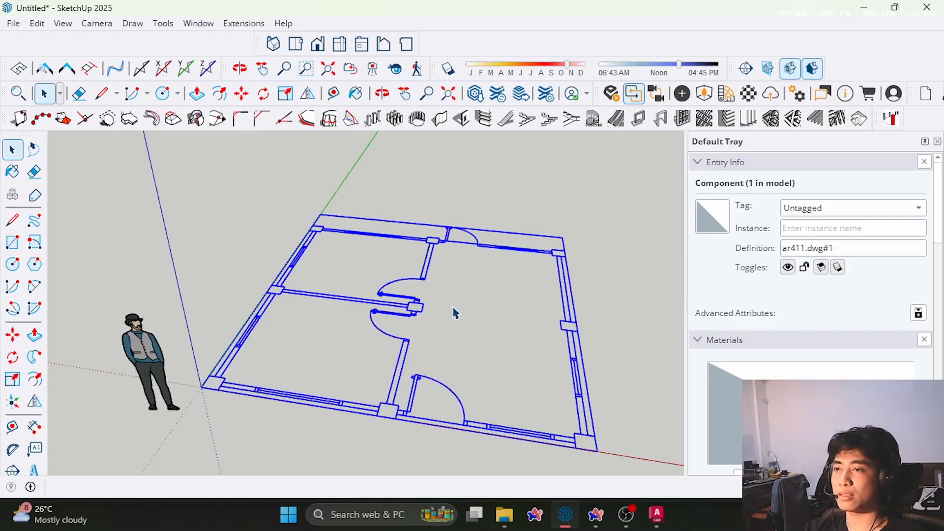
{"action": "middle_click_drag", "start_coordinate": [454, 313], "coordinate": [435, 347]}
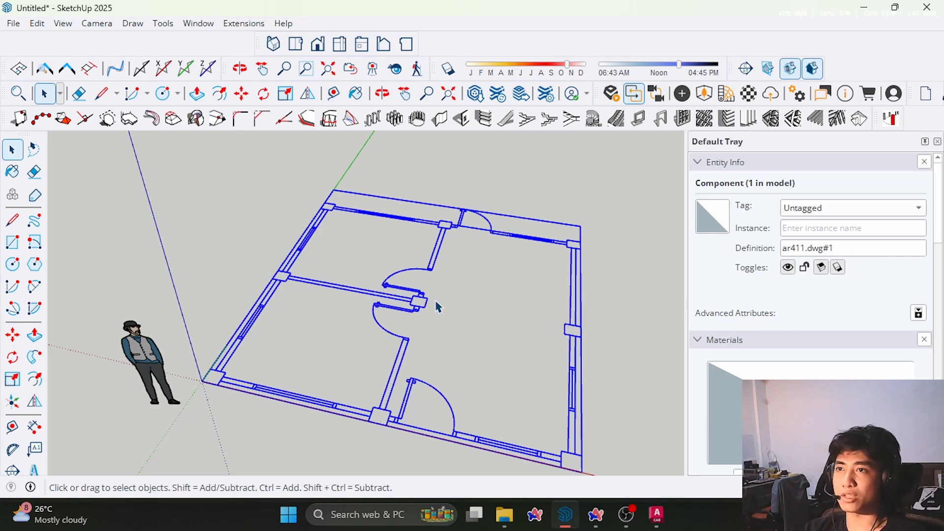
{"action": "middle_click_drag", "start_coordinate": [438, 306], "coordinate": [457, 239]}
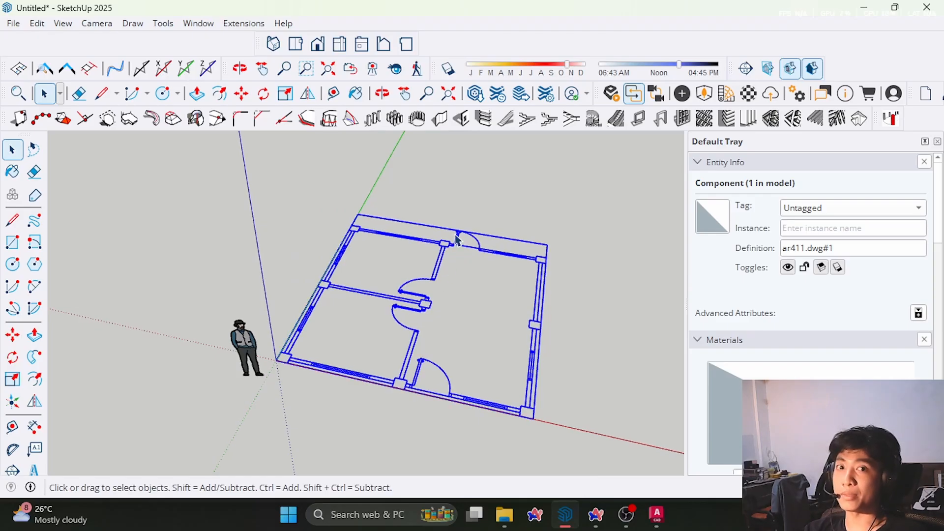
{"action": "middle_click_drag", "start_coordinate": [456, 240], "coordinate": [458, 334]}
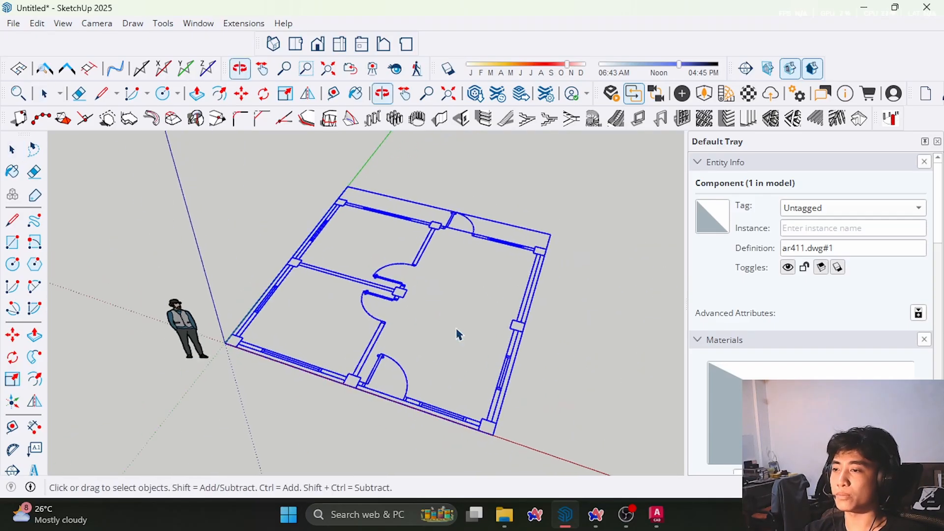
{"action": "scroll", "coordinate": [460, 290], "scroll_direction": "up", "scroll_amount": 1}
{"action": "left_click", "coordinate": [465, 242]}
{"action": "middle_click_drag", "start_coordinate": [466, 247], "coordinate": [400, 312]}
{"action": "scroll", "coordinate": [437, 211], "scroll_direction": "up", "scroll_amount": 2}
{"action": "scroll", "coordinate": [435, 211], "scroll_direction": "down", "scroll_amount": 1}
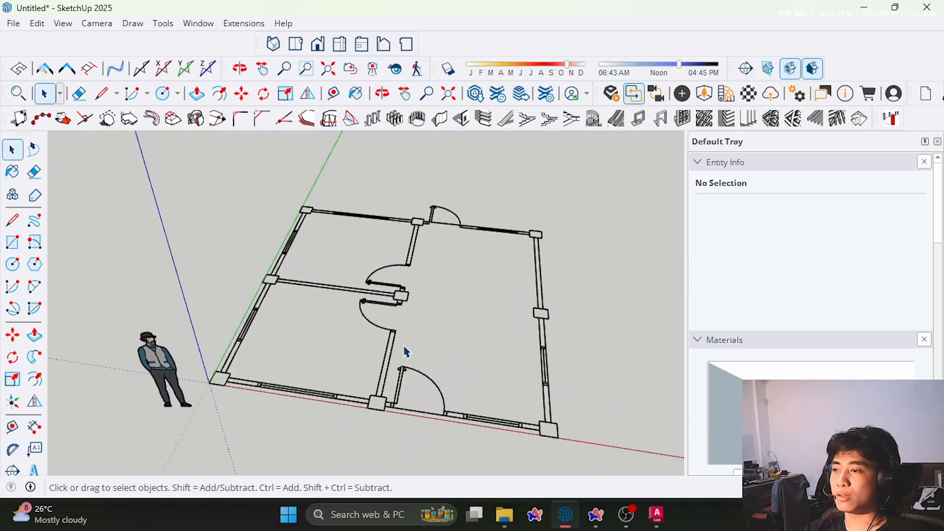
{"action": "middle_click_drag", "start_coordinate": [406, 352], "coordinate": [421, 301]}
{"action": "scroll", "coordinate": [401, 397], "scroll_direction": "up", "scroll_amount": 3}
{"action": "scroll", "coordinate": [401, 372], "scroll_direction": "down", "scroll_amount": 3}
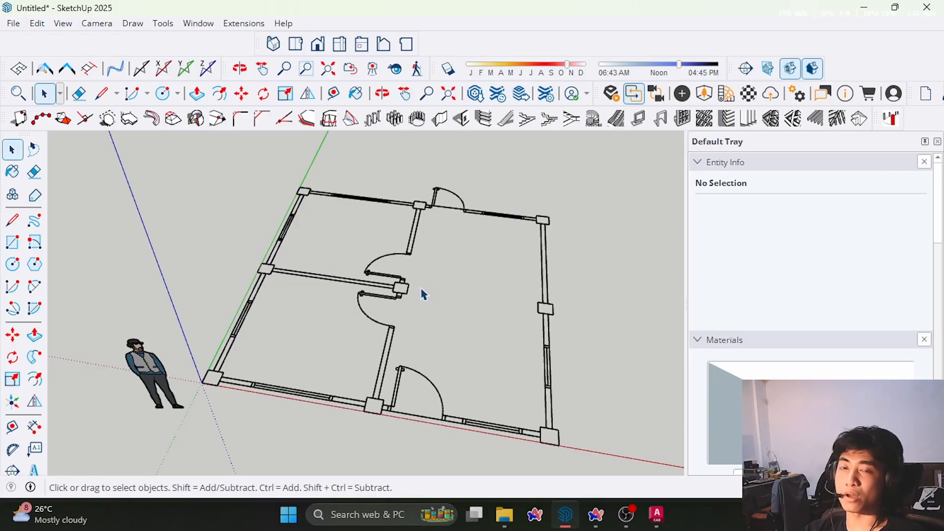
{"action": "middle_click_drag", "start_coordinate": [458, 329], "coordinate": [361, 359]}
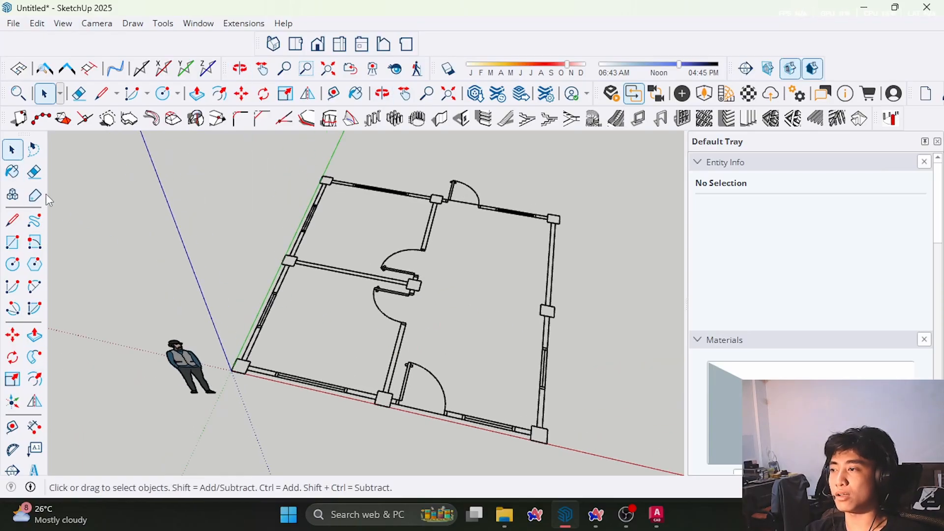
{"action": "left_click", "coordinate": [12, 220]}
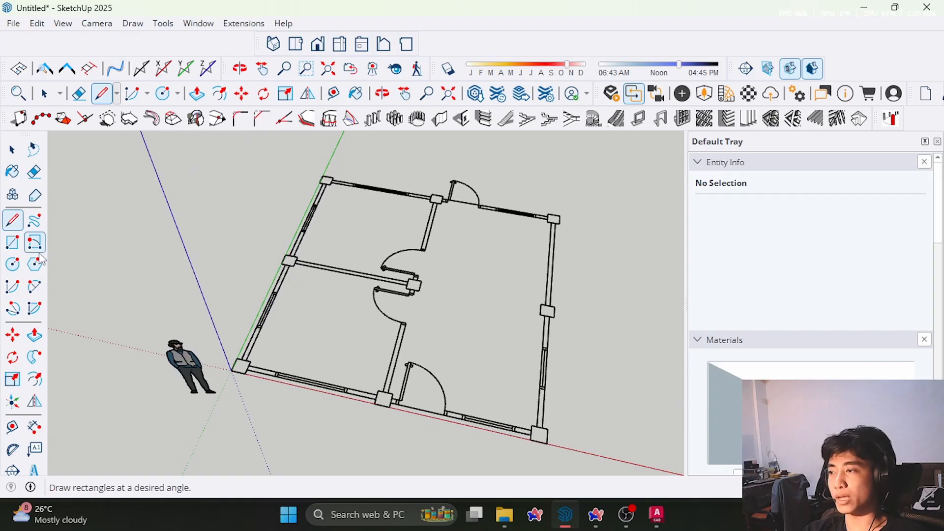
{"action": "left_click", "coordinate": [13, 243]}
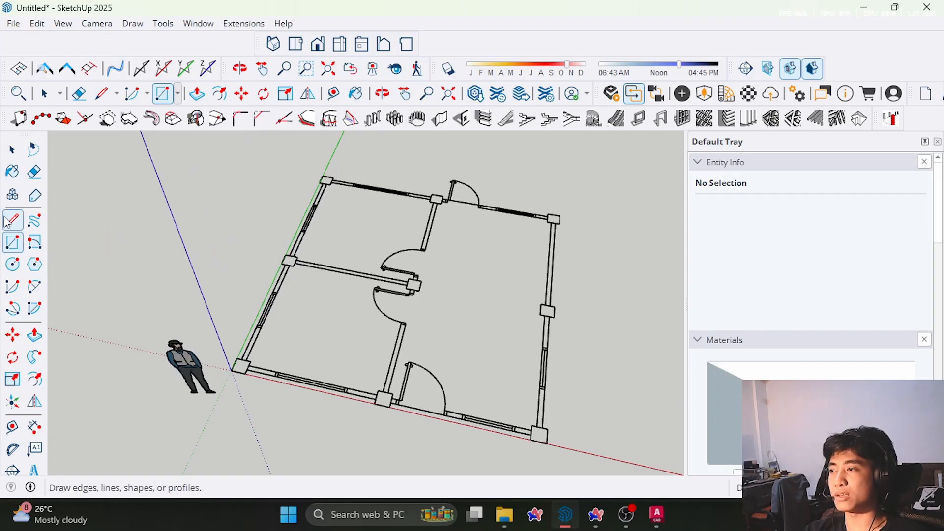
{"action": "left_click", "coordinate": [19, 223]}
{"action": "left_click", "coordinate": [15, 243]}
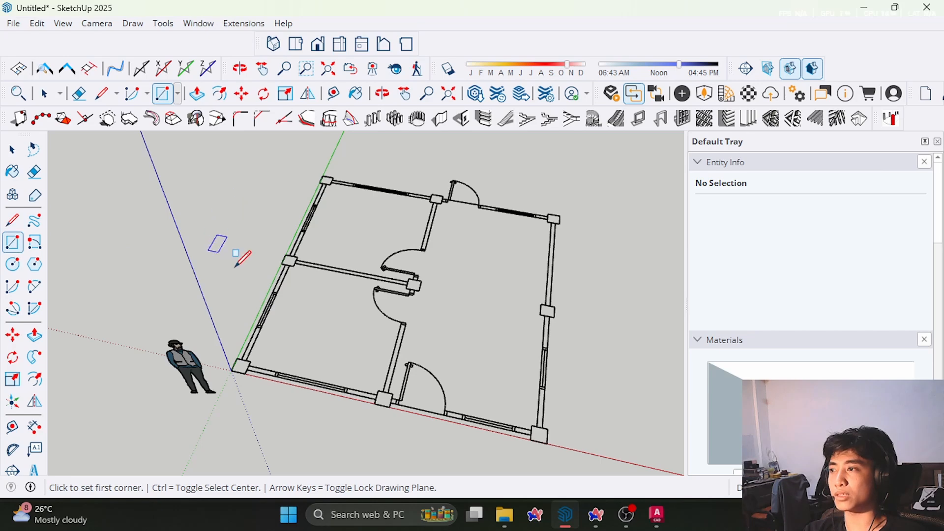
{"action": "scroll", "coordinate": [241, 373], "scroll_direction": "up", "scroll_amount": 2}
{"action": "middle_click_drag", "start_coordinate": [256, 373], "coordinate": [287, 338]}
{"action": "key", "text": "space"}
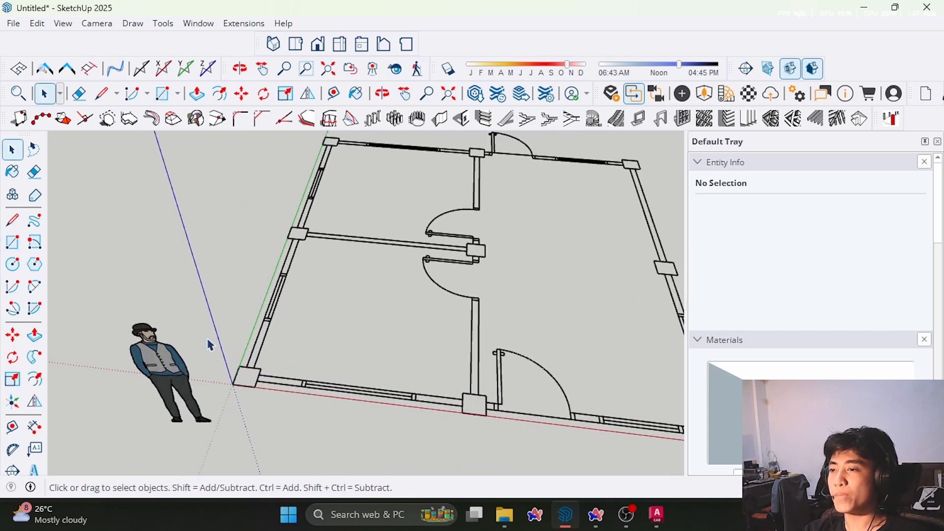
{"action": "scroll", "coordinate": [209, 341], "scroll_direction": "down", "scroll_amount": 2}
{"action": "middle_click_drag", "start_coordinate": [358, 319], "coordinate": [386, 270]}
{"action": "scroll", "coordinate": [337, 270], "scroll_direction": "up", "scroll_amount": 2}
{"action": "scroll", "coordinate": [338, 271], "scroll_direction": "down", "scroll_amount": 2}
{"action": "scroll", "coordinate": [386, 273], "scroll_direction": "down", "scroll_amount": 2}
{"action": "scroll", "coordinate": [366, 282], "scroll_direction": "up", "scroll_amount": 3}
{"action": "scroll", "coordinate": [383, 281], "scroll_direction": "down", "scroll_amount": 3}
{"action": "scroll", "coordinate": [239, 246], "scroll_direction": "down", "scroll_amount": 2}
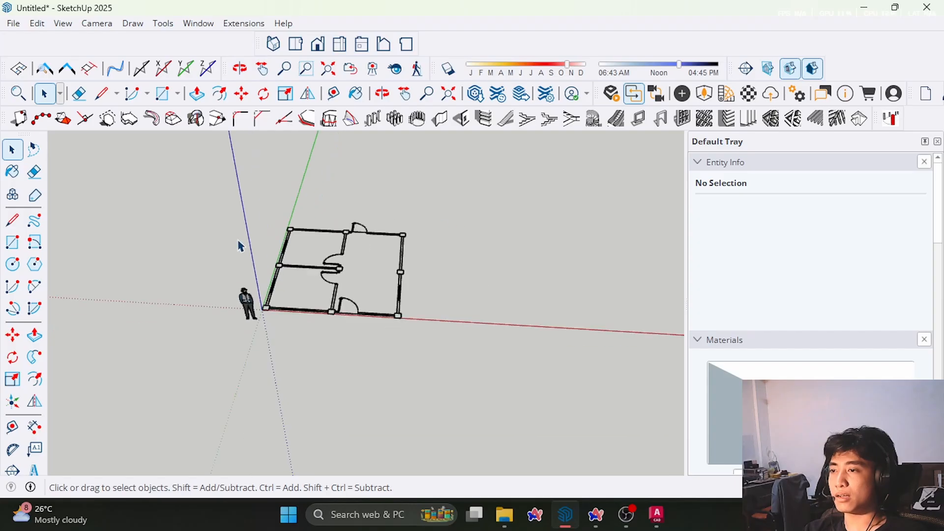
- Copy the imported floor plan component beside the original along the red axis, then clear the selection
{"action": "scroll", "coordinate": [361, 241], "scroll_direction": "up", "scroll_amount": 3}
{"action": "middle_click_drag", "start_coordinate": [362, 245], "coordinate": [435, 236]}
{"action": "scroll", "coordinate": [396, 241], "scroll_direction": "down", "scroll_amount": 2}
{"action": "left_click_drag", "start_coordinate": [502, 190], "coordinate": [342, 319]}
{"action": "scroll", "coordinate": [345, 313], "scroll_direction": "down", "scroll_amount": 2}
{"action": "middle_click_drag", "start_coordinate": [347, 311], "coordinate": [372, 298]}
{"action": "key", "text": "m"}
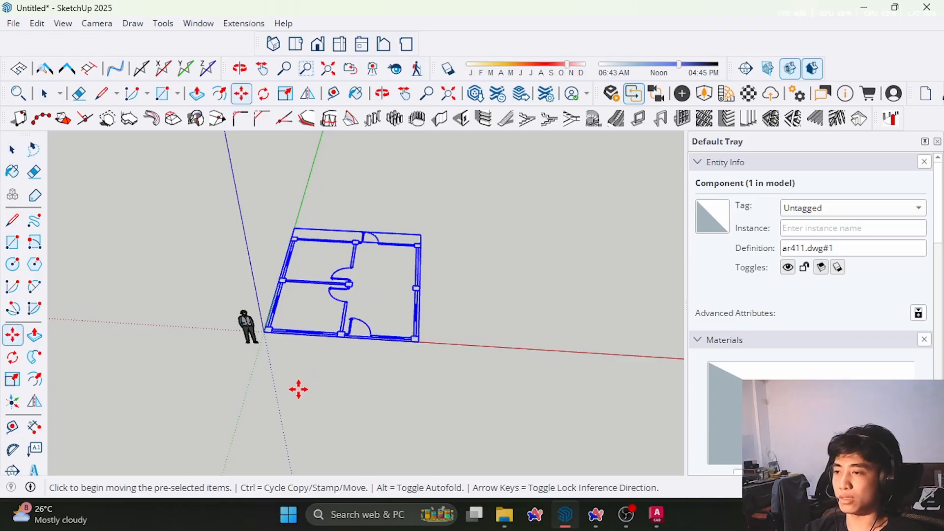
{"action": "left_click", "coordinate": [298, 387]}
{"action": "key", "text": "ctrl"}
{"action": "left_click", "coordinate": [560, 396]}
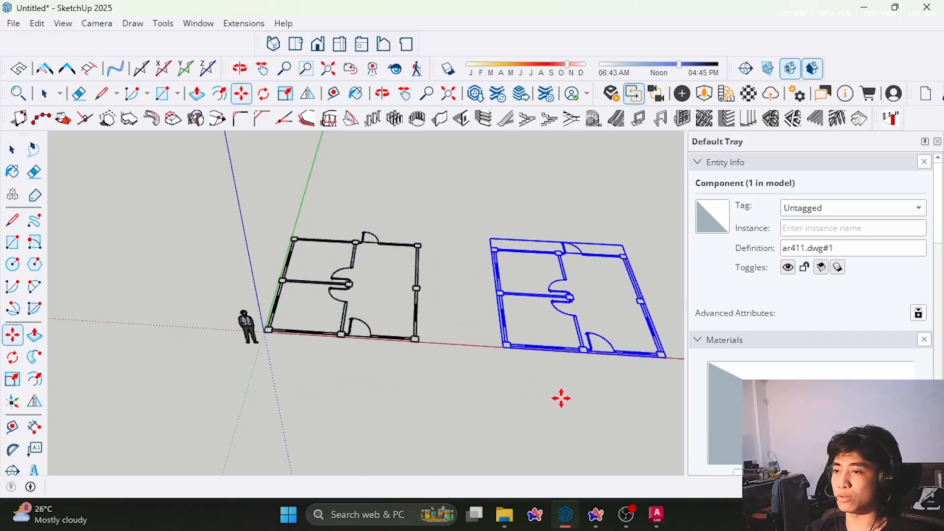
{"action": "key", "text": "space"}
{"action": "left_click", "coordinate": [371, 362]}
- Examine the original floor plan and its copy side by side from several angles
{"action": "scroll", "coordinate": [351, 301], "scroll_direction": "up", "scroll_amount": 2}
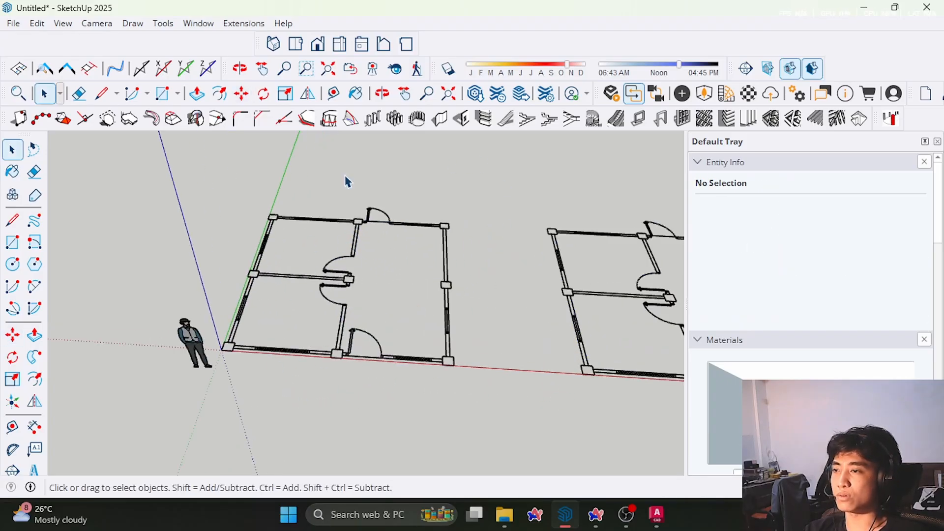
{"action": "scroll", "coordinate": [386, 209], "scroll_direction": "up", "scroll_amount": 2}
{"action": "scroll", "coordinate": [321, 249], "scroll_direction": "down", "scroll_amount": 3}
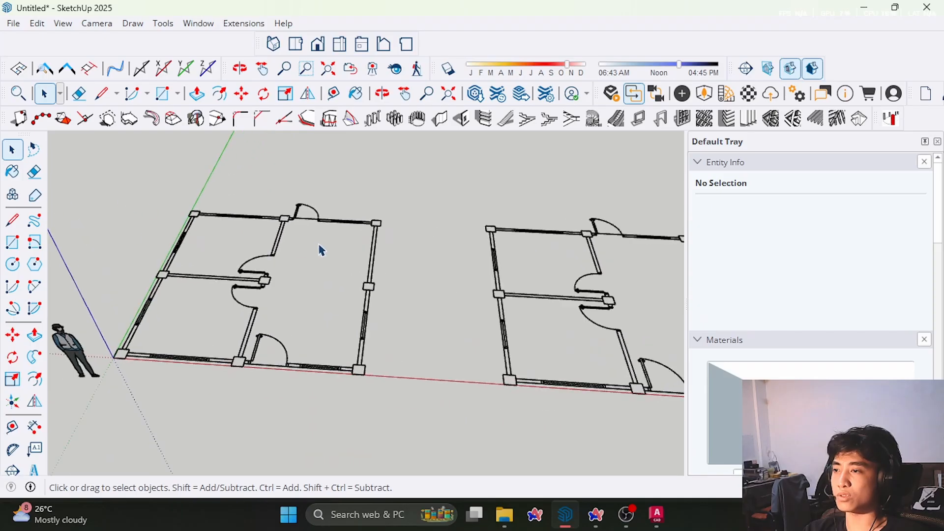
{"action": "scroll", "coordinate": [405, 244], "scroll_direction": "up", "scroll_amount": 2}
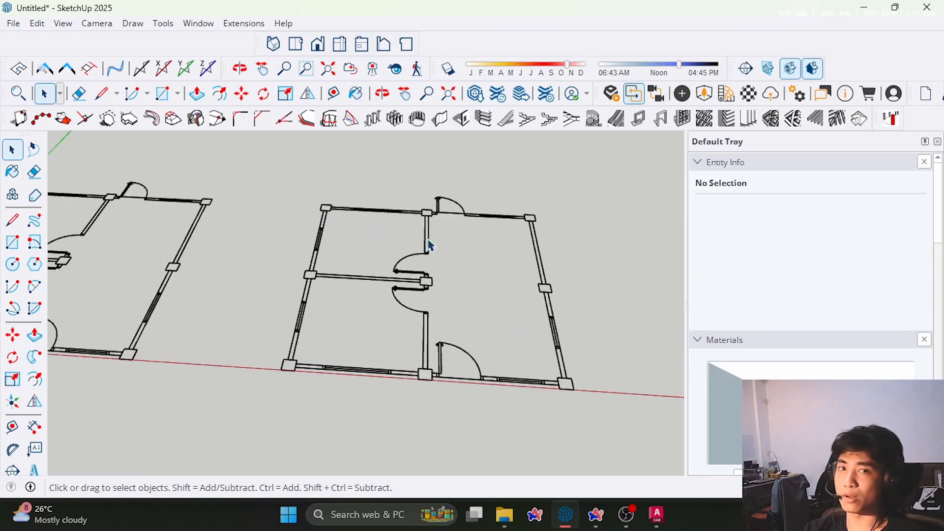
{"action": "middle_click_drag", "start_coordinate": [428, 246], "coordinate": [436, 211]}
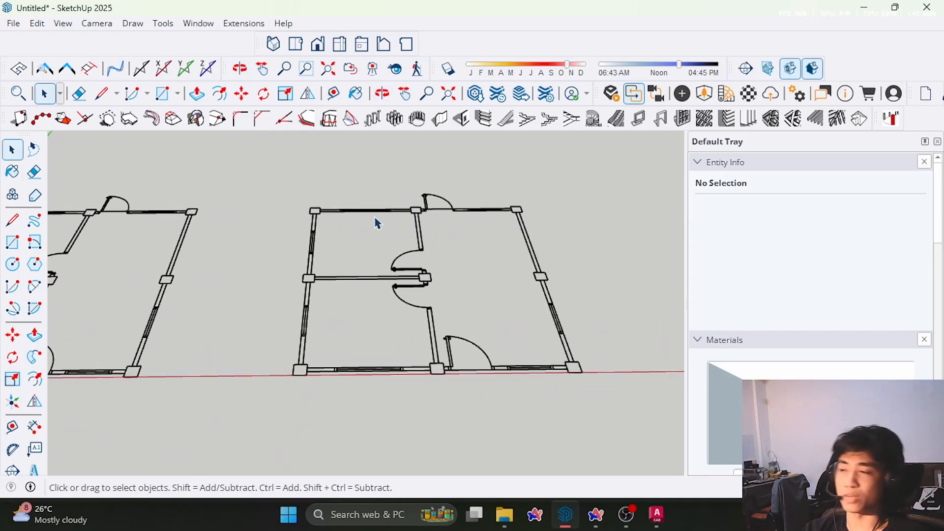
{"action": "middle_click_drag", "start_coordinate": [377, 224], "coordinate": [455, 281]}
{"action": "scroll", "coordinate": [500, 278], "scroll_direction": "down", "scroll_amount": 3}
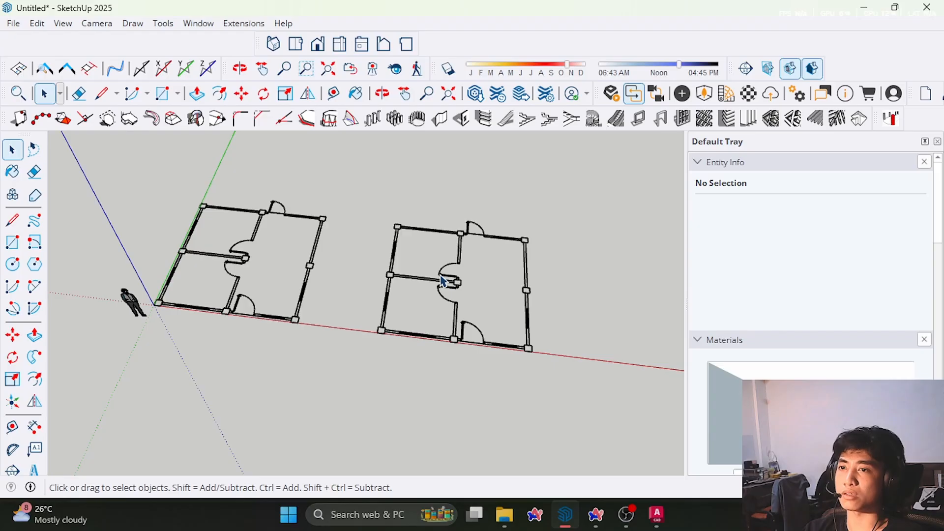
{"action": "scroll", "coordinate": [437, 276], "scroll_direction": "up", "scroll_amount": 4}
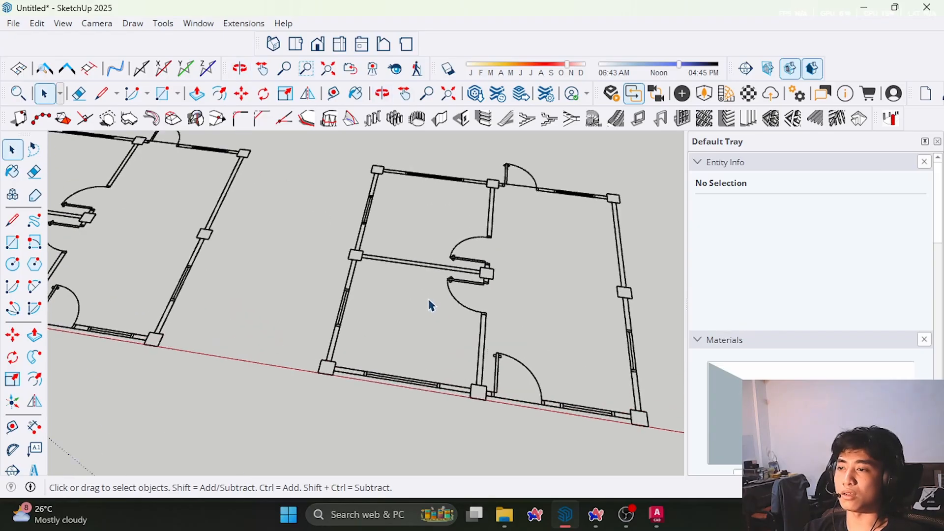
{"action": "middle_click_drag", "start_coordinate": [397, 299], "coordinate": [320, 287]}
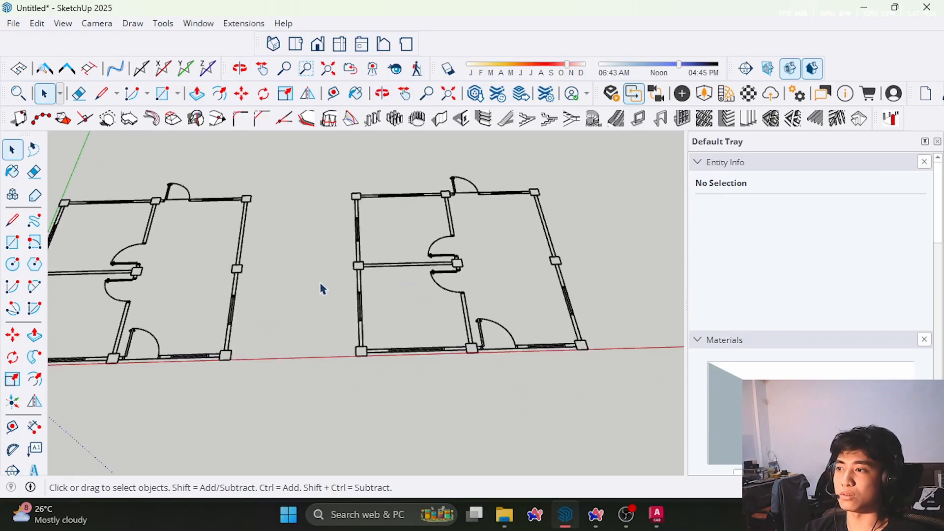
{"action": "middle_click_drag", "start_coordinate": [391, 287], "coordinate": [413, 282]}
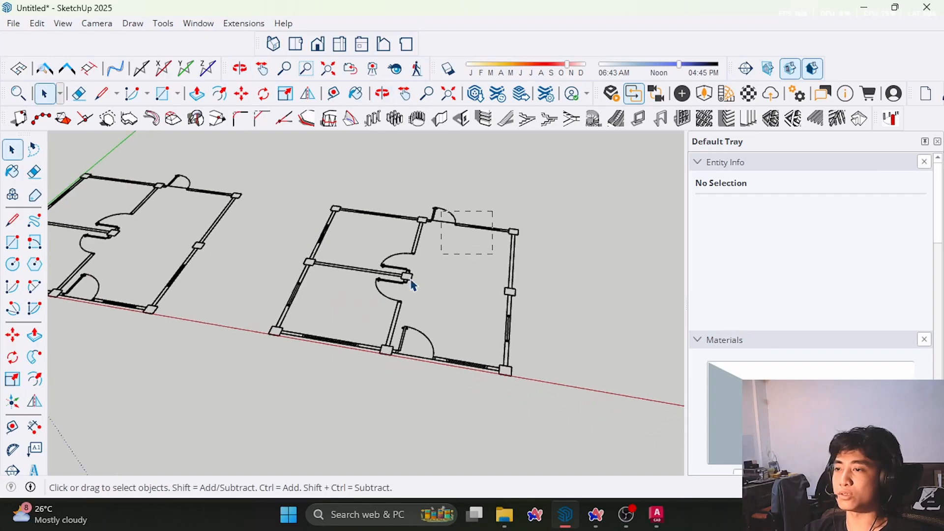
- Explode the copied floor plan component and clear the selection
{"action": "right_click", "coordinate": [400, 277]}
{"action": "left_click", "coordinate": [400, 277]}
{"action": "right_click", "coordinate": [397, 277]}
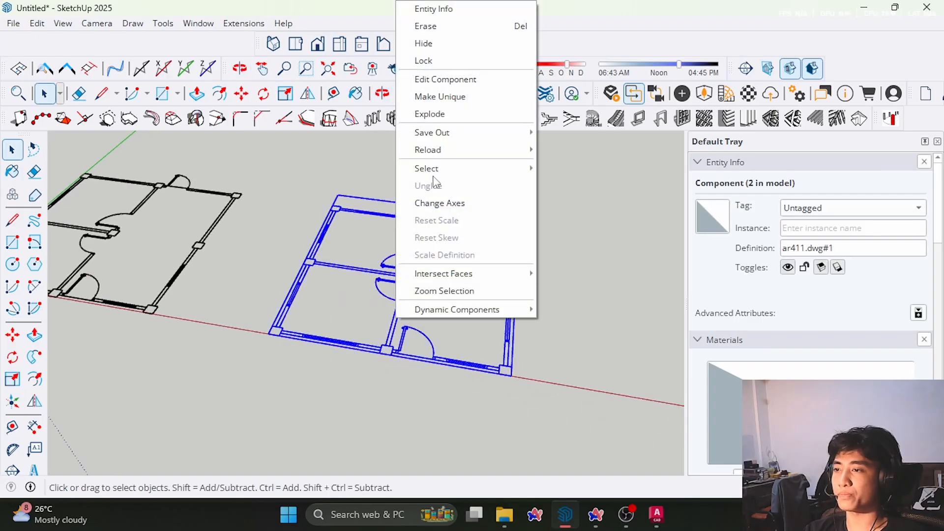
{"action": "left_click", "coordinate": [429, 114]}
{"action": "middle_click_drag", "start_coordinate": [369, 253], "coordinate": [381, 296]}
{"action": "scroll", "coordinate": [323, 389], "scroll_direction": "up", "scroll_amount": 3}
{"action": "left_click", "coordinate": [323, 406]}
{"action": "scroll", "coordinate": [405, 292], "scroll_direction": "down", "scroll_amount": 2}
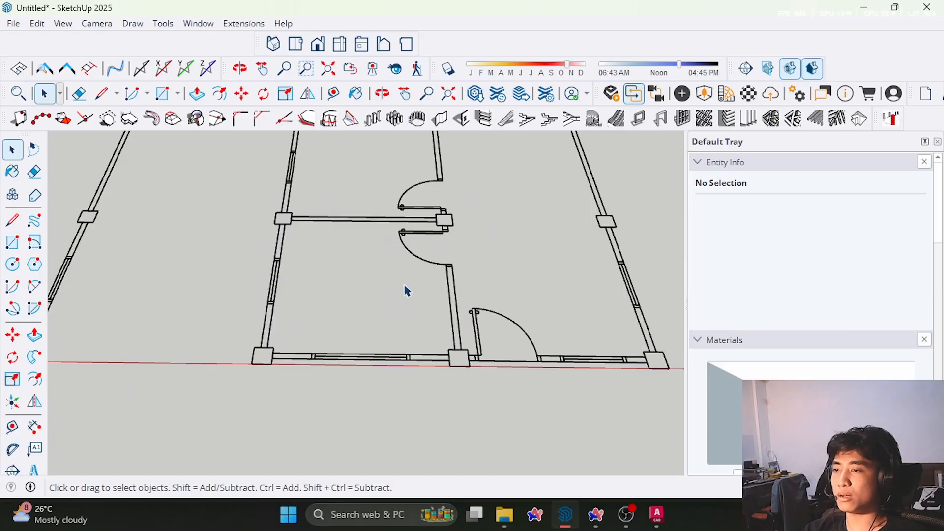
- Switch to AutoCAD and examine the floor plan's columns, hatched walls and lower exterior door block in the ar411 drawing
{"action": "left_click", "coordinate": [656, 514]}
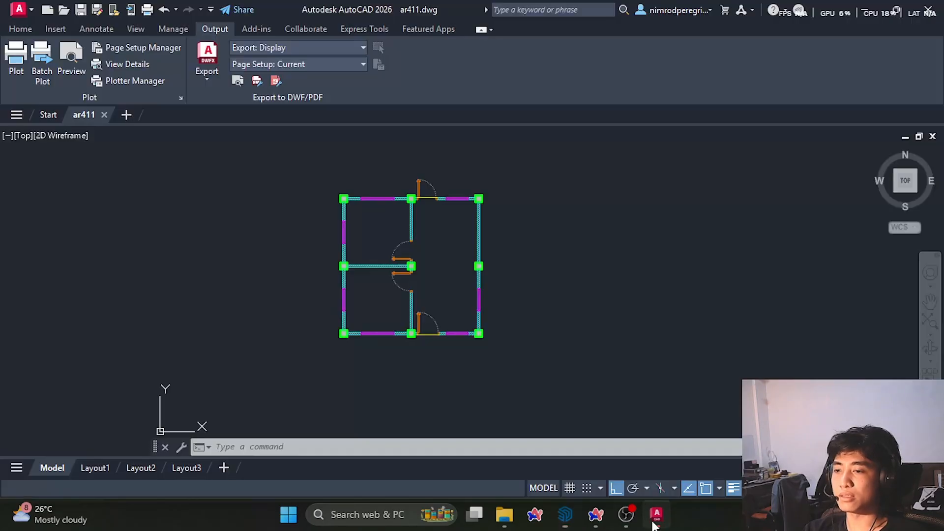
{"action": "scroll", "coordinate": [441, 353], "scroll_direction": "up", "scroll_amount": 5}
{"action": "scroll", "coordinate": [436, 245], "scroll_direction": "down", "scroll_amount": 4}
{"action": "left_click", "coordinate": [478, 258]}
{"action": "left_click", "coordinate": [431, 211]}
{"action": "middle_click_drag", "start_coordinate": [309, 305], "coordinate": [383, 349]}
{"action": "left_click", "coordinate": [361, 320]}
{"action": "key", "text": "Escape"}
{"action": "scroll", "coordinate": [420, 289], "scroll_direction": "down", "scroll_amount": 3}
{"action": "scroll", "coordinate": [449, 337], "scroll_direction": "up", "scroll_amount": 5}
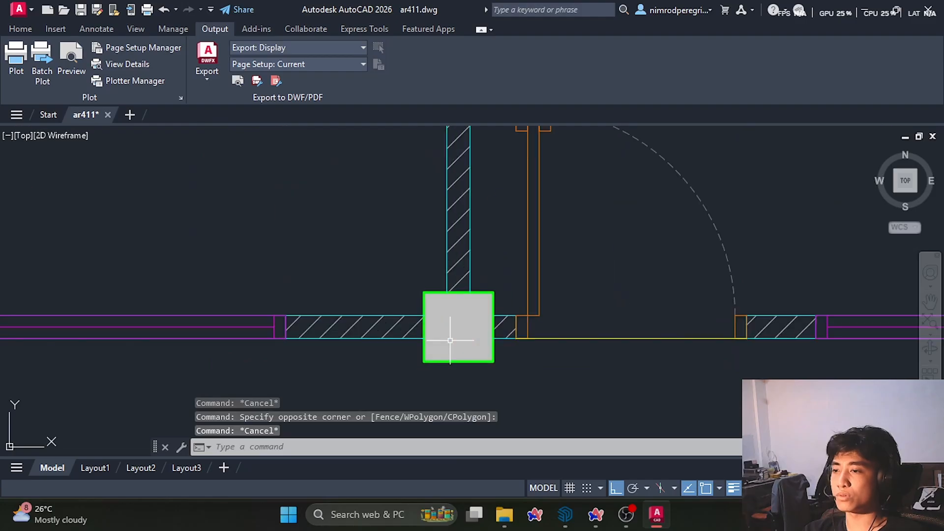
{"action": "scroll", "coordinate": [458, 333], "scroll_direction": "down", "scroll_amount": 4}
{"action": "scroll", "coordinate": [457, 334], "scroll_direction": "down", "scroll_amount": 3}
{"action": "scroll", "coordinate": [443, 310], "scroll_direction": "up", "scroll_amount": 3}
{"action": "left_click", "coordinate": [432, 316]}
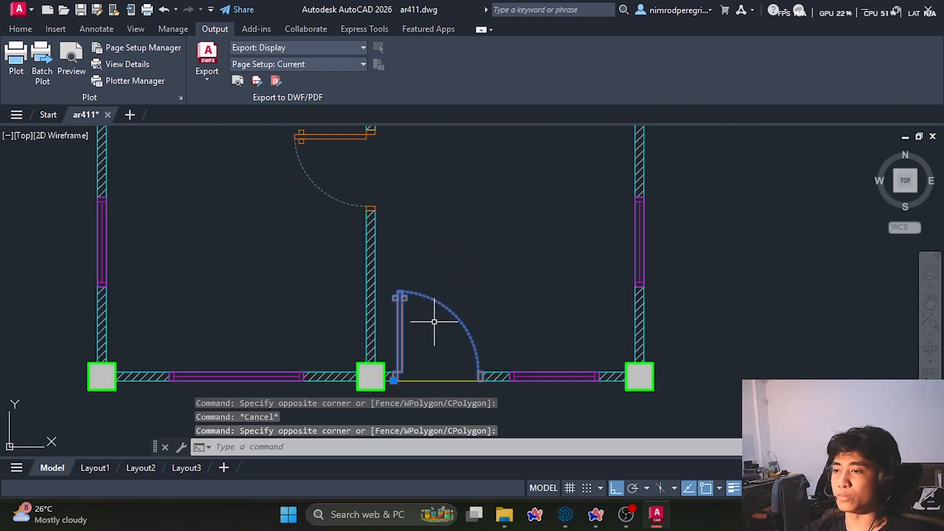
{"action": "key", "text": "Escape"}
- Switch back to SketchUp and inspect the lower exterior door and the adjacent window as separate components in the exploded plan
{"action": "left_click", "coordinate": [565, 514]}
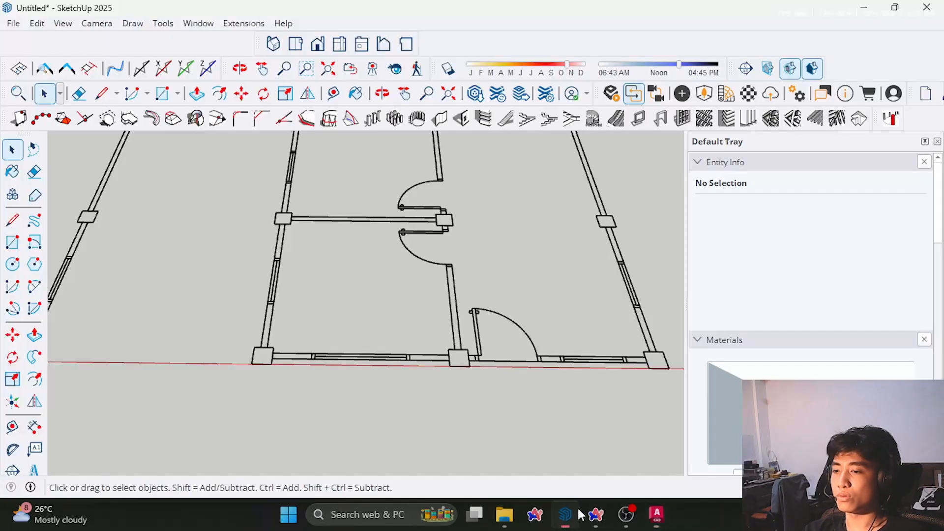
{"action": "scroll", "coordinate": [507, 333], "scroll_direction": "up", "scroll_amount": 3}
{"action": "left_click", "coordinate": [472, 325]}
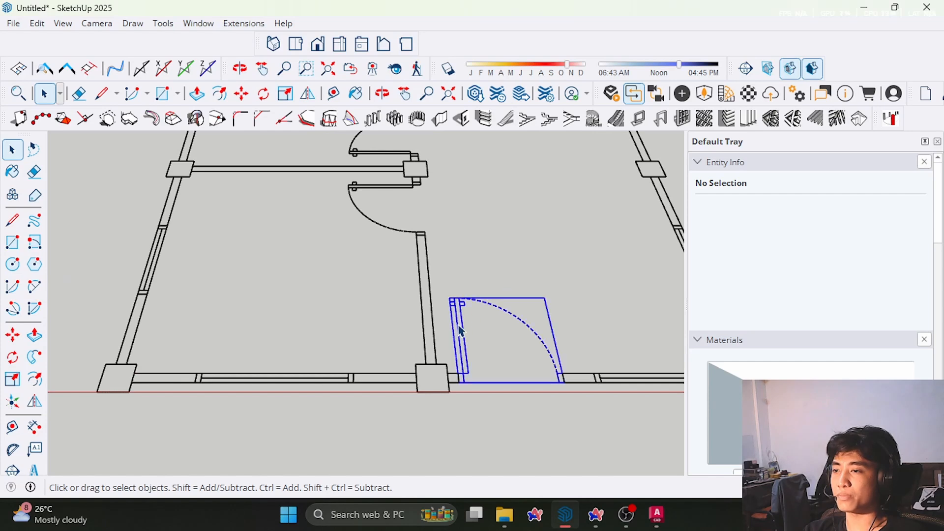
{"action": "left_click", "coordinate": [515, 292]}
{"action": "scroll", "coordinate": [517, 289], "scroll_direction": "down", "scroll_amount": 1}
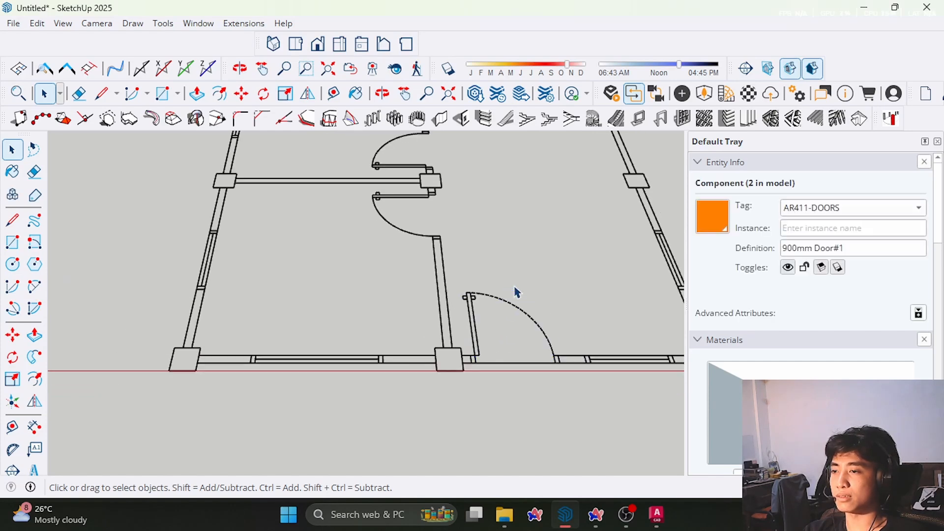
{"action": "scroll", "coordinate": [371, 360], "scroll_direction": "up", "scroll_amount": 2}
{"action": "left_click", "coordinate": [363, 366]}
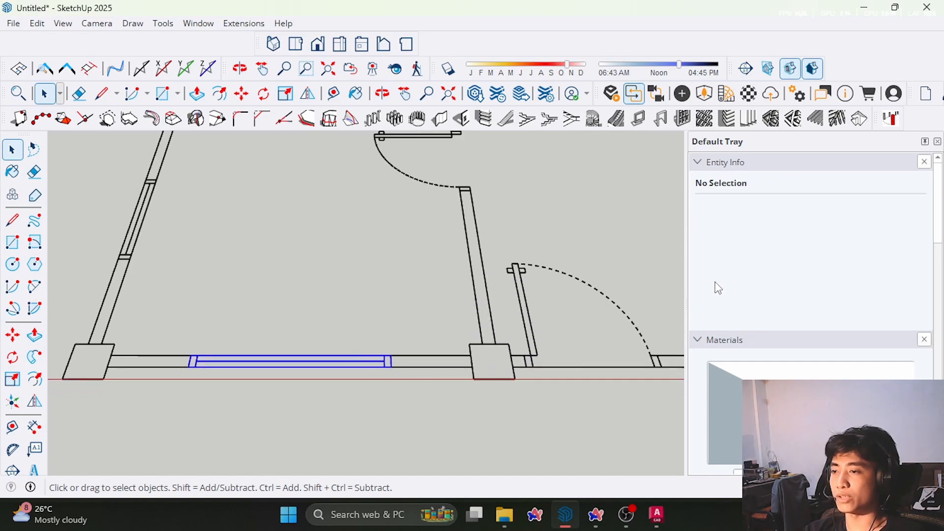
{"action": "left_click", "coordinate": [544, 276]}
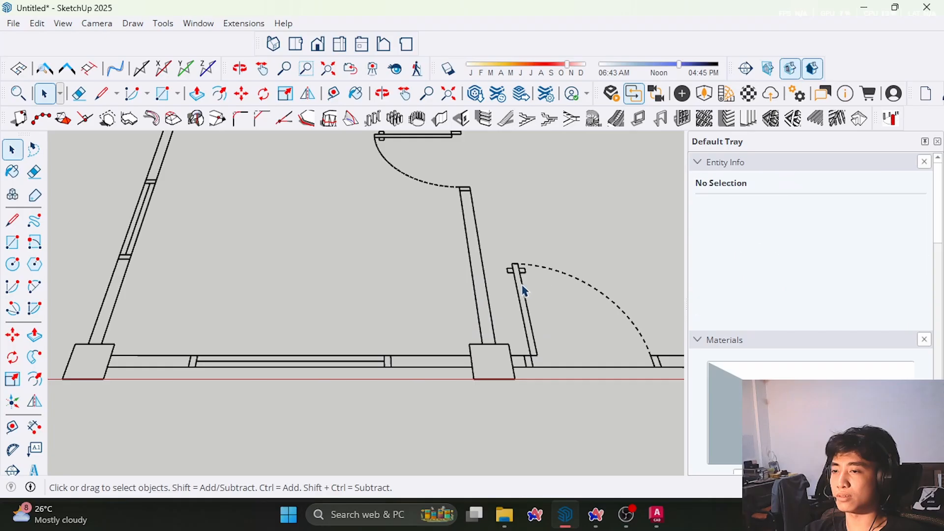
{"action": "left_click", "coordinate": [523, 290]}
- Examine the exploded floor plan's walls, openings and corner columns up close and from several angles
{"action": "scroll", "coordinate": [464, 318], "scroll_direction": "down", "scroll_amount": 3}
{"action": "scroll", "coordinate": [433, 377], "scroll_direction": "down", "scroll_amount": 2}
{"action": "middle_click_drag", "start_coordinate": [449, 357], "coordinate": [485, 270]}
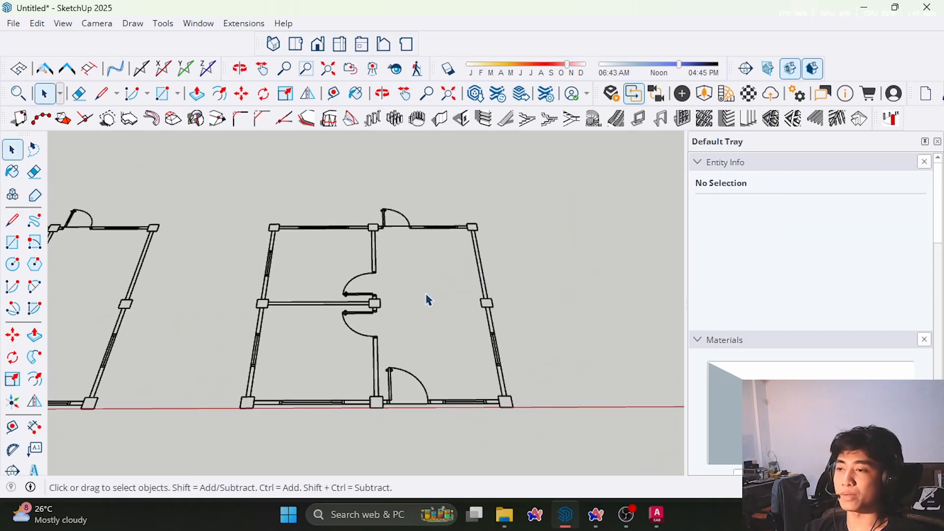
{"action": "middle_click_drag", "start_coordinate": [426, 299], "coordinate": [278, 331]}
{"action": "scroll", "coordinate": [260, 388], "scroll_direction": "up", "scroll_amount": 5}
{"action": "scroll", "coordinate": [259, 389], "scroll_direction": "down", "scroll_amount": 3}
{"action": "middle_click_drag", "start_coordinate": [242, 391], "coordinate": [315, 364]}
{"action": "scroll", "coordinate": [322, 402], "scroll_direction": "up", "scroll_amount": 3}
{"action": "middle_click_drag", "start_coordinate": [322, 403], "coordinate": [394, 395]}
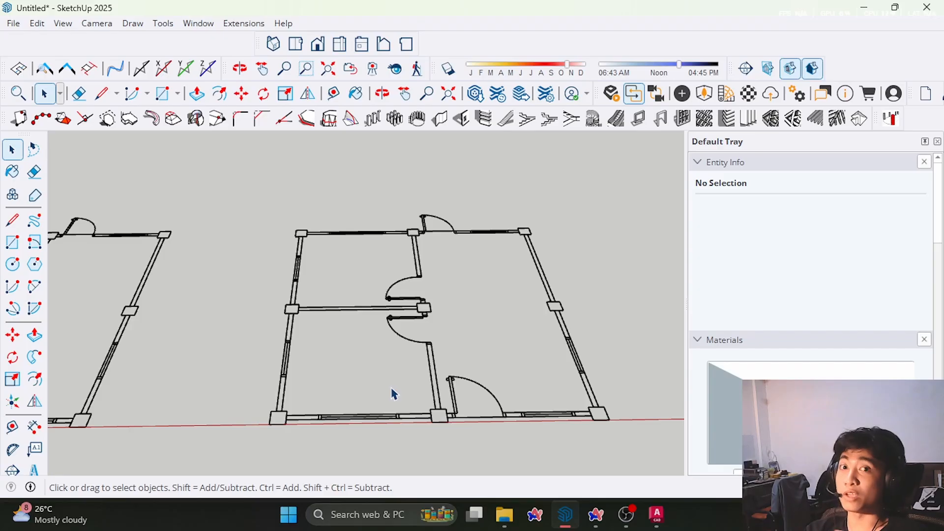
{"action": "middle_click_drag", "start_coordinate": [394, 394], "coordinate": [292, 366]}
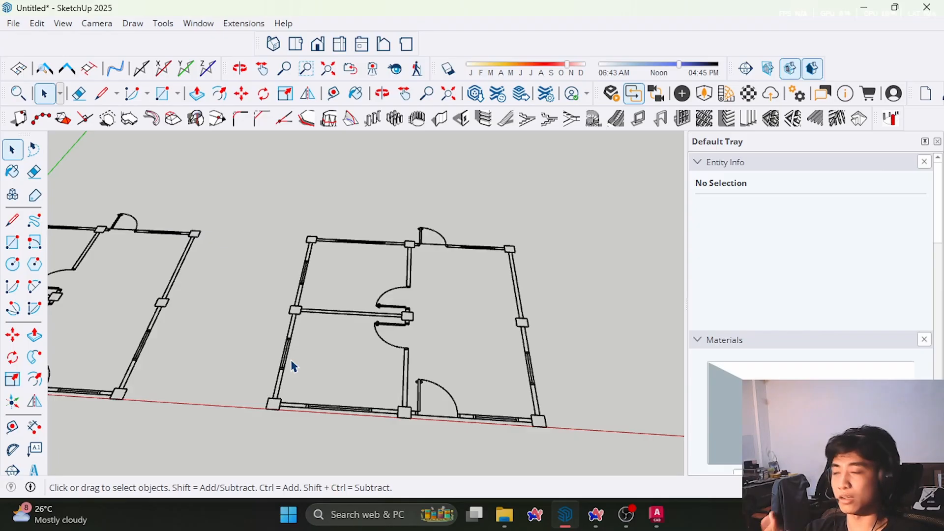
{"action": "scroll", "coordinate": [263, 375], "scroll_direction": "up", "scroll_amount": 5}
{"action": "scroll", "coordinate": [254, 409], "scroll_direction": "up", "scroll_amount": 4}
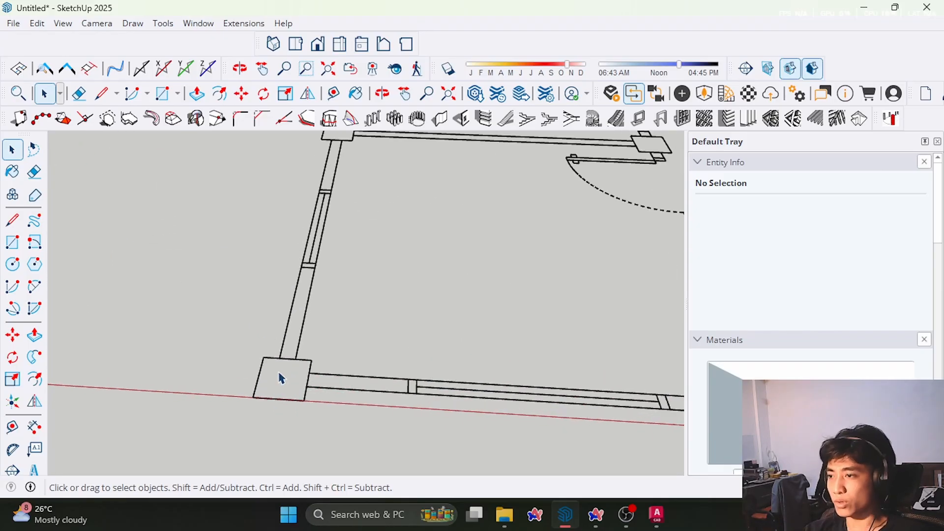
{"action": "scroll", "coordinate": [207, 397], "scroll_direction": "down", "scroll_amount": 6}
{"action": "mouse_move", "coordinate": [243, 409]}
{"action": "middle_mouse_down"}
{"action": "mouse_move", "coordinate": [397, 329]}
{"action": "mouse_move", "coordinate": [401, 299]}
{"action": "middle_mouse_up"}
{"action": "scroll", "coordinate": [407, 298], "scroll_direction": "up", "scroll_amount": 2}
{"action": "scroll", "coordinate": [321, 283], "scroll_direction": "down", "scroll_amount": 3}
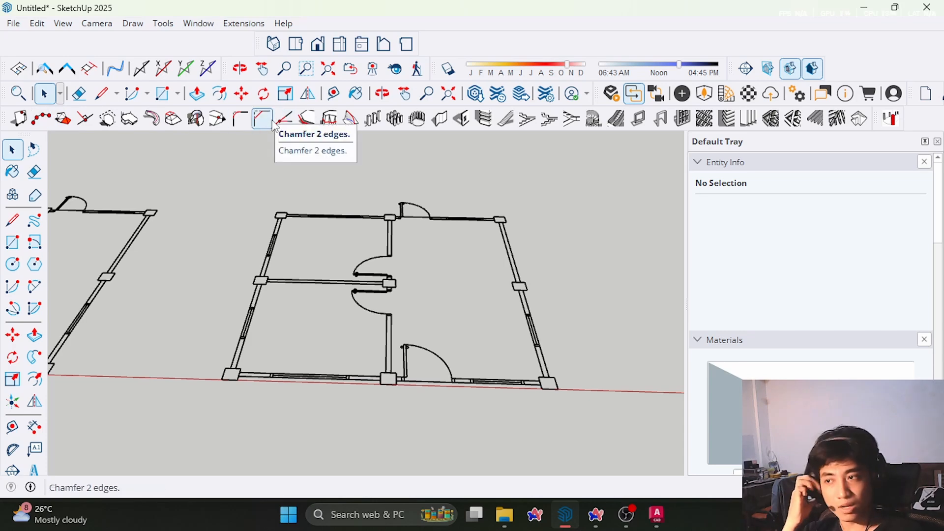
{"action": "middle_click_drag", "start_coordinate": [362, 135], "coordinate": [375, 175]}
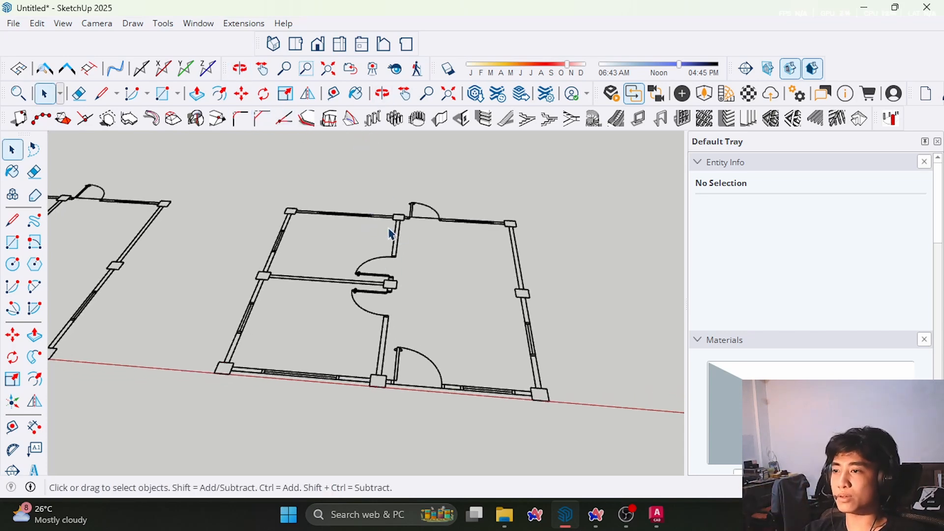
{"action": "scroll", "coordinate": [234, 403], "scroll_direction": "up", "scroll_amount": 6}
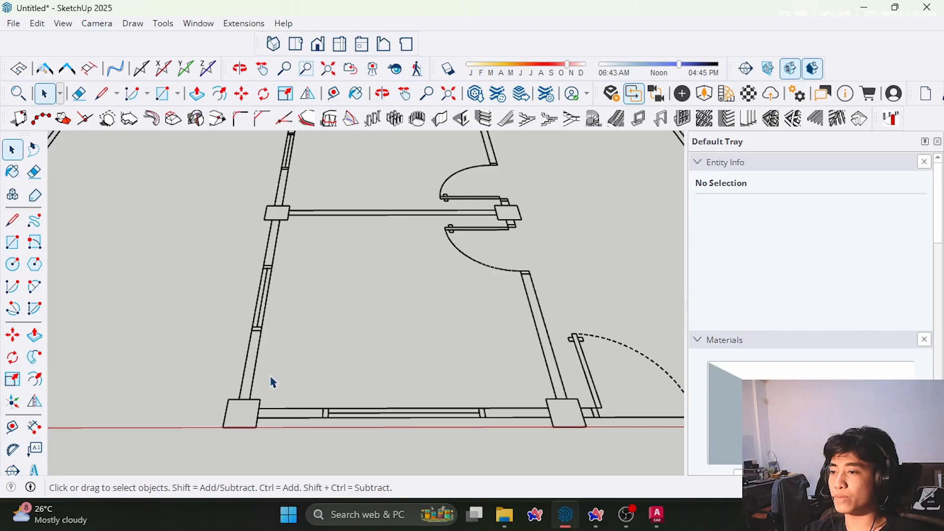
{"action": "scroll", "coordinate": [273, 384], "scroll_direction": "down", "scroll_amount": 5}
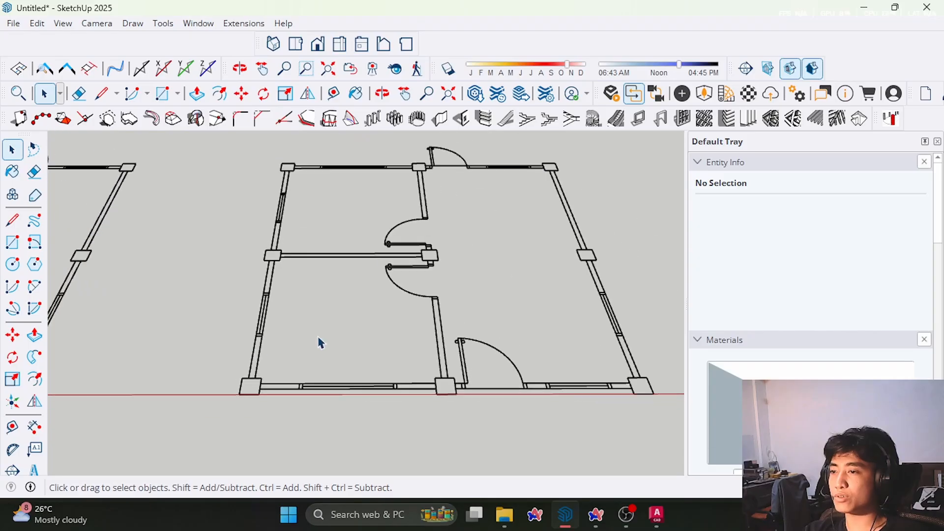
{"action": "middle_click_drag", "start_coordinate": [312, 340], "coordinate": [388, 333]}
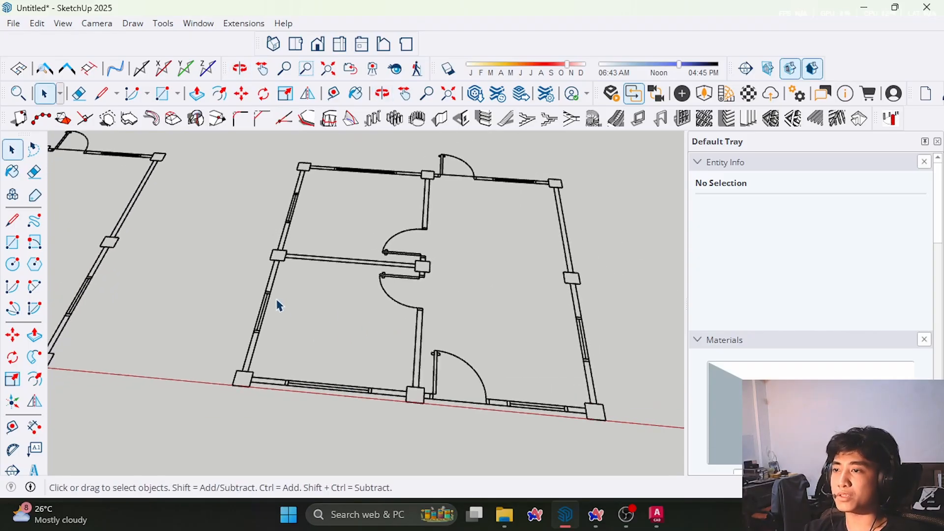
- Trace the inner horizontal edge of the lower-left corner column with the Line tool to generate its face, and select that face
{"action": "scroll", "coordinate": [237, 390], "scroll_direction": "up", "scroll_amount": 5}
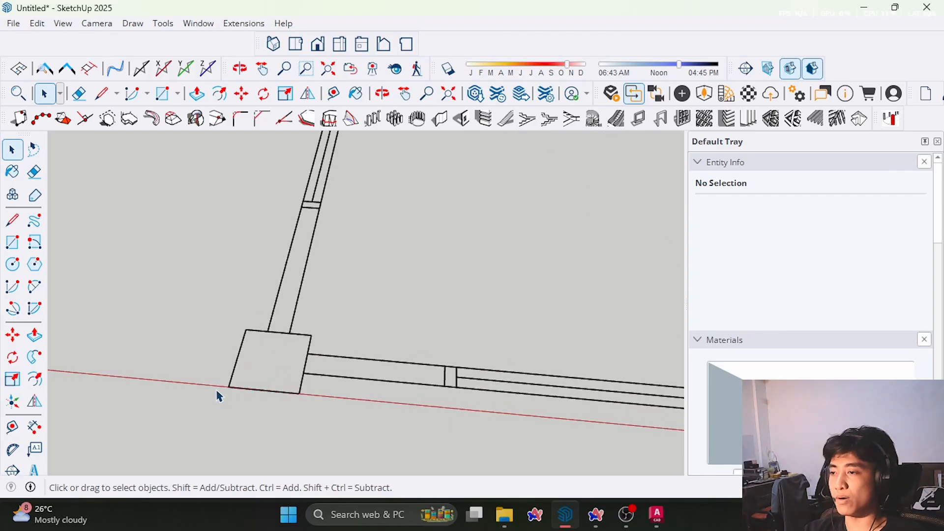
{"action": "scroll", "coordinate": [256, 371], "scroll_direction": "up", "scroll_amount": 4}
{"action": "mouse_move", "coordinate": [296, 336]}
{"action": "middle_mouse_down"}
{"action": "mouse_move", "coordinate": [335, 278]}
{"action": "mouse_move", "coordinate": [326, 322]}
{"action": "middle_mouse_up"}
{"action": "scroll", "coordinate": [345, 328], "scroll_direction": "up", "scroll_amount": 3}
{"action": "scroll", "coordinate": [318, 301], "scroll_direction": "down", "scroll_amount": 4}
{"action": "scroll", "coordinate": [265, 344], "scroll_direction": "up", "scroll_amount": 3}
{"action": "middle_click_drag", "start_coordinate": [265, 345], "coordinate": [262, 336]}
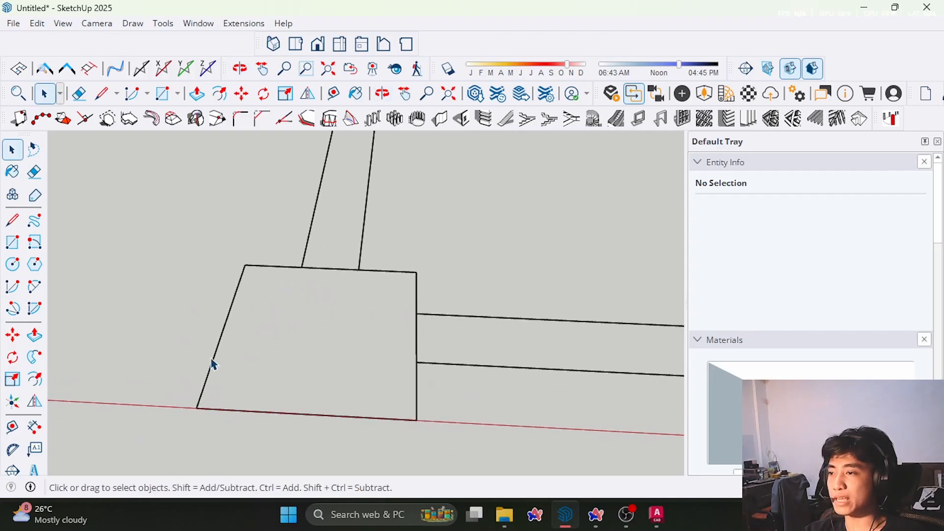
{"action": "mouse_move", "coordinate": [352, 272]}
{"action": "middle_mouse_down"}
{"action": "mouse_move", "coordinate": [198, 363]}
{"action": "mouse_move", "coordinate": [248, 243]}
{"action": "middle_mouse_up"}
{"action": "scroll", "coordinate": [250, 251], "scroll_direction": "down", "scroll_amount": 2}
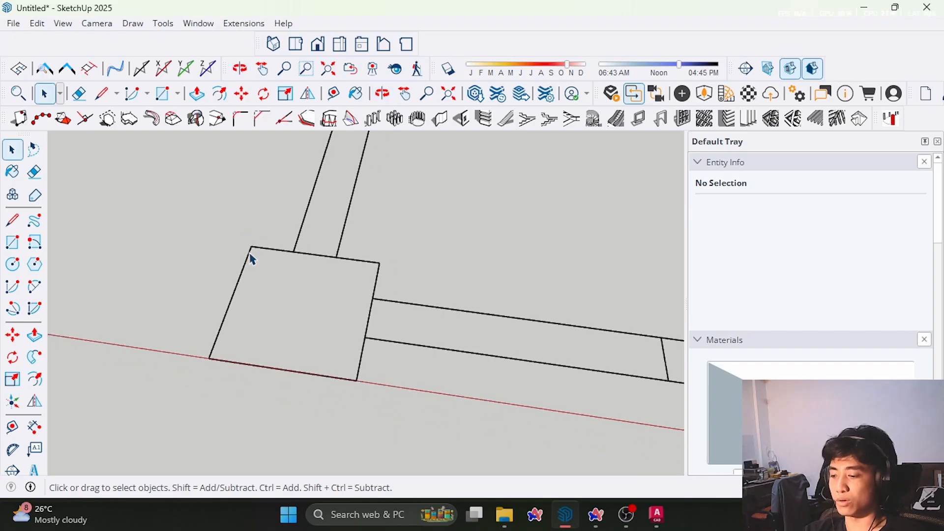
{"action": "key", "text": "l"}
{"action": "left_click", "coordinate": [251, 246]}
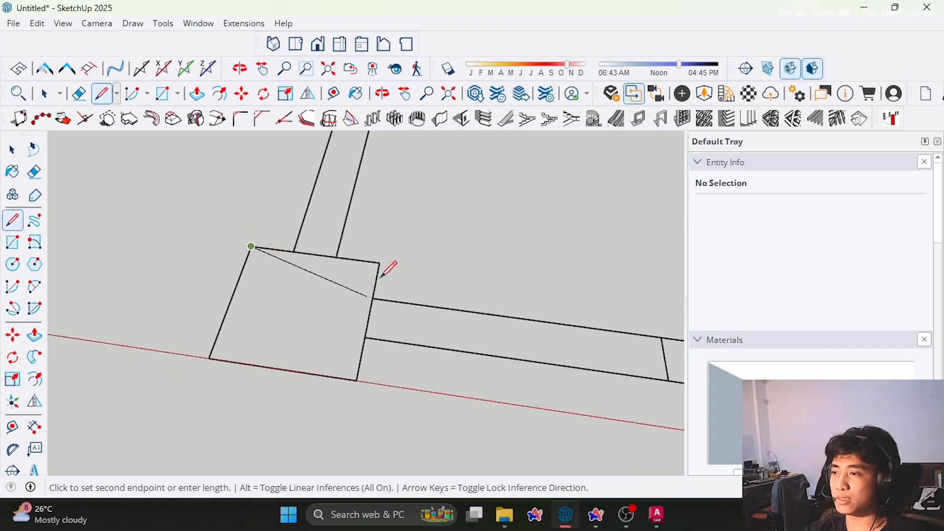
{"action": "left_click", "coordinate": [379, 263]}
{"action": "key", "text": "space"}
{"action": "left_click", "coordinate": [334, 312]}
- Delete the large unwanted face filling the room area inside the walls of the exploded plan
{"action": "scroll", "coordinate": [257, 346], "scroll_direction": "down", "scroll_amount": 4}
{"action": "left_click", "coordinate": [325, 254]}
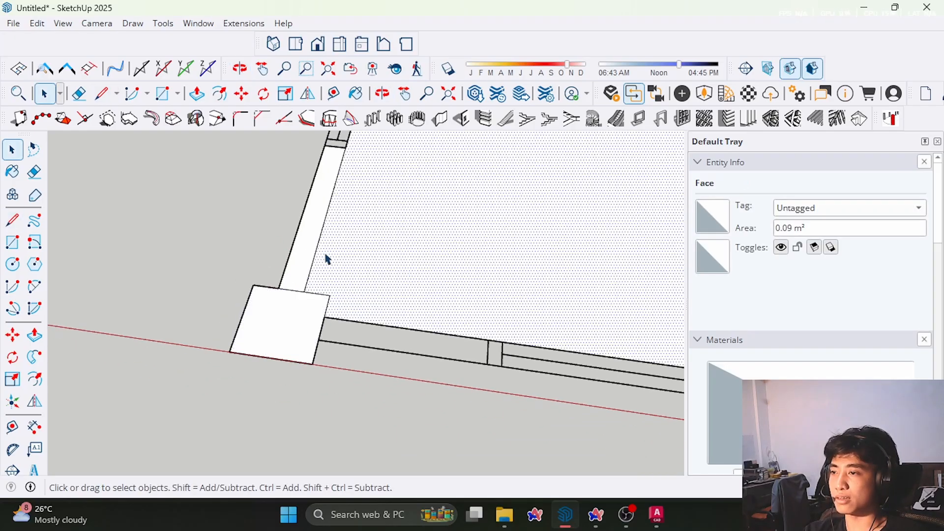
{"action": "left_click", "coordinate": [303, 266]}
{"action": "scroll", "coordinate": [305, 294], "scroll_direction": "down", "scroll_amount": 3}
{"action": "left_click", "coordinate": [306, 415]}
{"action": "left_click", "coordinate": [377, 266]}
{"action": "key", "text": "Delete"}
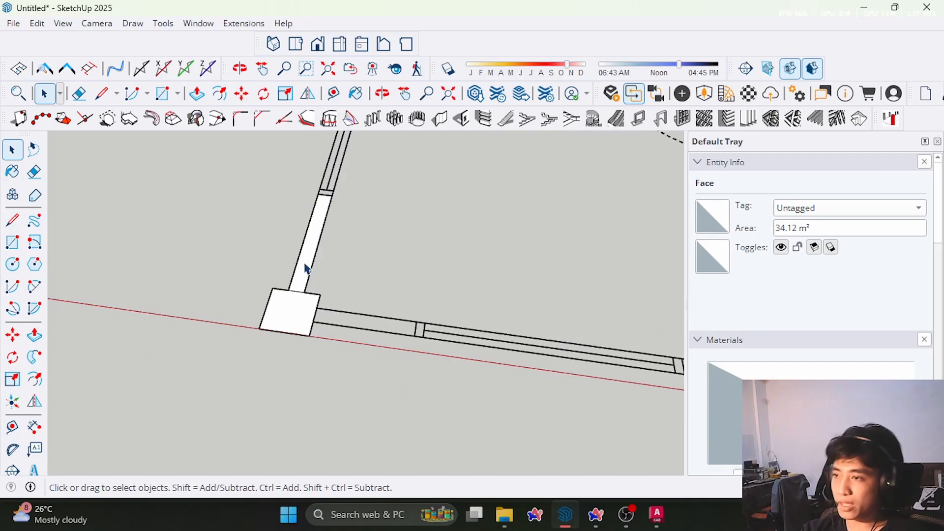
- Delete the leftover column and wall faces at the lower-left corner of the exploded plan
{"action": "left_click", "coordinate": [297, 311]}
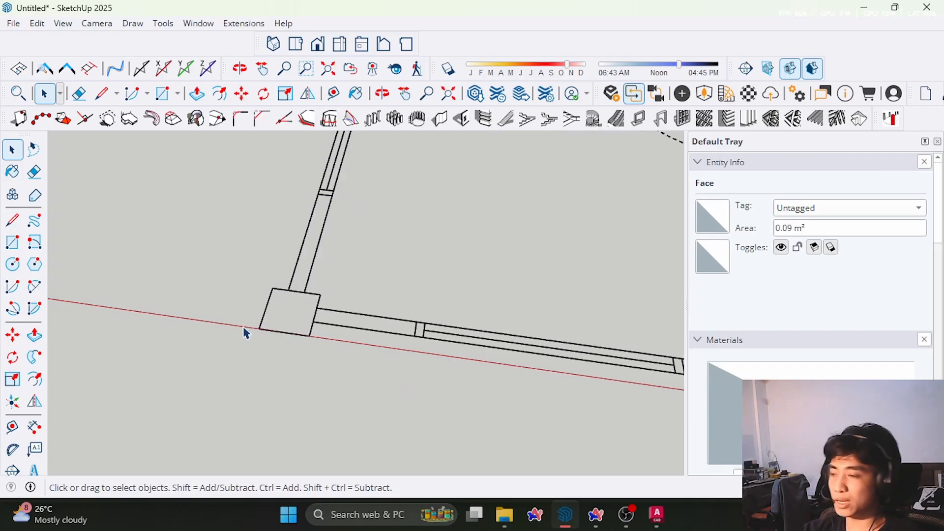
{"action": "scroll", "coordinate": [229, 331], "scroll_direction": "down", "scroll_amount": 6}
{"action": "middle_click_drag", "start_coordinate": [231, 335], "coordinate": [425, 295]}
{"action": "scroll", "coordinate": [339, 278], "scroll_direction": "up", "scroll_amount": 2}
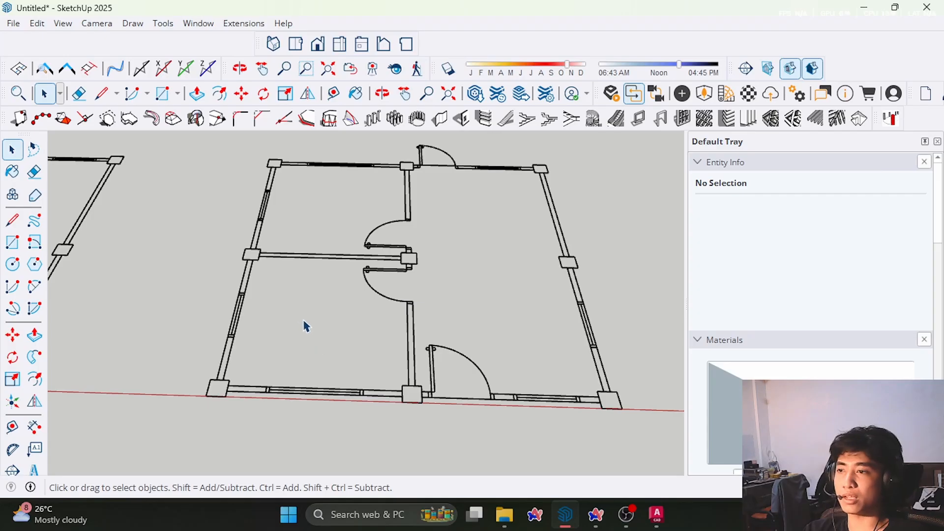
{"action": "scroll", "coordinate": [290, 309], "scroll_direction": "down", "scroll_amount": 3}
{"action": "middle_click_drag", "start_coordinate": [278, 264], "coordinate": [277, 261]}
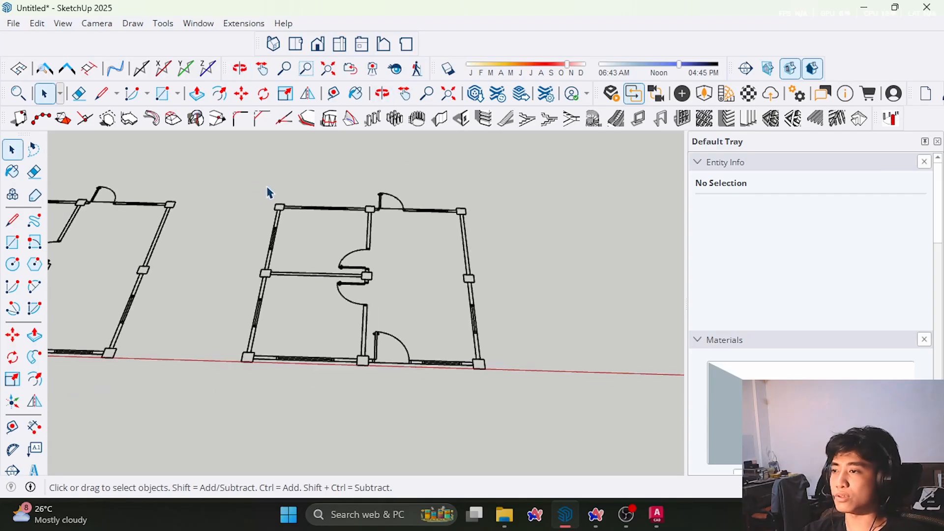
- Select the entire exploded floor plan and flatten it with Eneroth Flatten to Plane
{"action": "middle_click_drag", "start_coordinate": [267, 186], "coordinate": [259, 185]}
{"action": "left_click_drag", "start_coordinate": [228, 175], "coordinate": [617, 411]}
{"action": "middle_click_drag", "start_coordinate": [617, 411], "coordinate": [363, 267]}
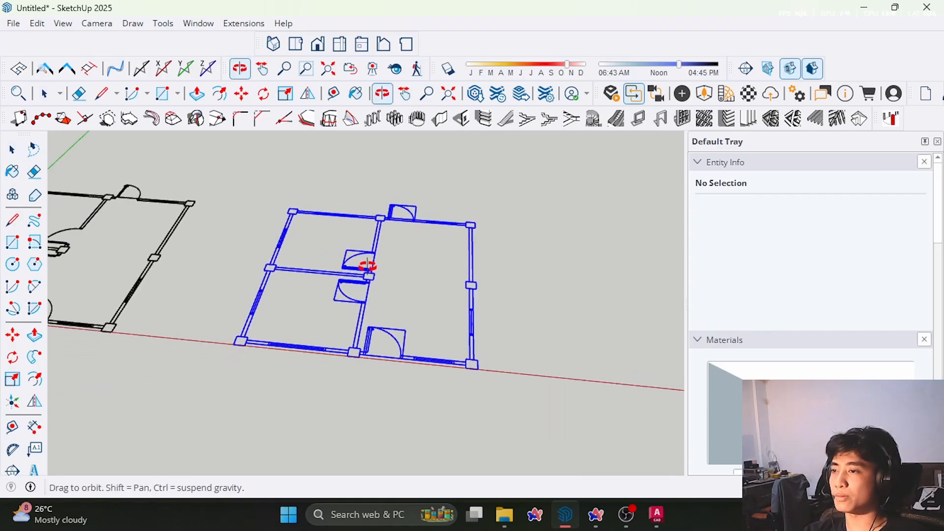
{"action": "left_click", "coordinate": [243, 24]}
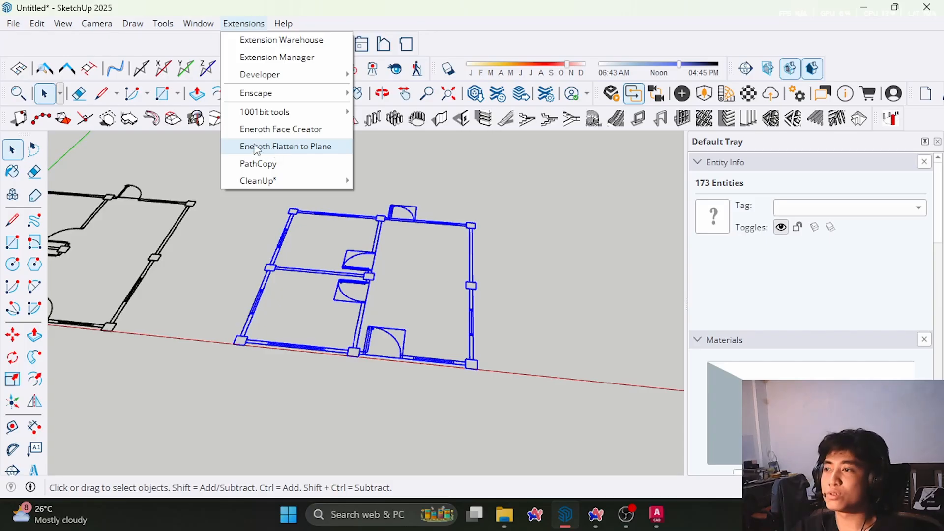
{"action": "left_click", "coordinate": [298, 148]}
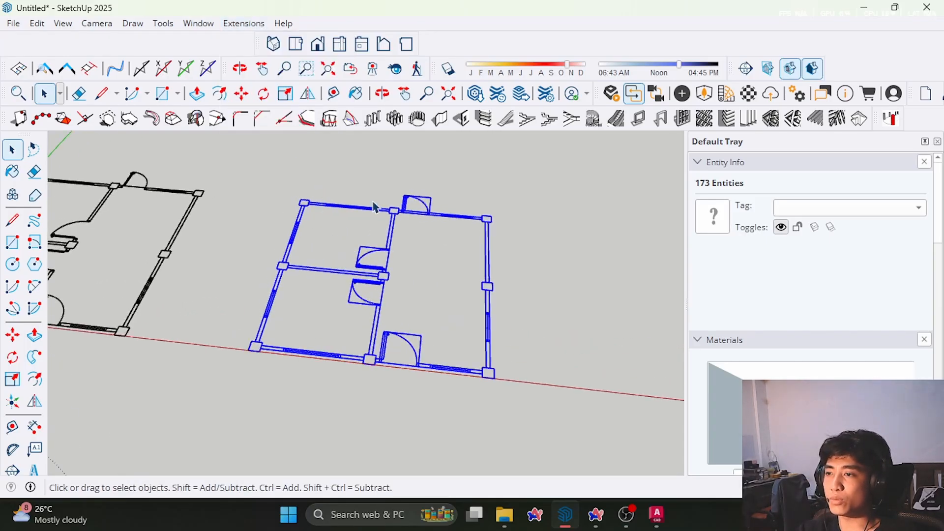
- Generate faces across the whole exploded floor plan with Eneroth Face Creator, then clear the selection
{"action": "left_click_drag", "start_coordinate": [552, 182], "coordinate": [211, 410]}
{"action": "middle_click_drag", "start_coordinate": [276, 305], "coordinate": [335, 277]}
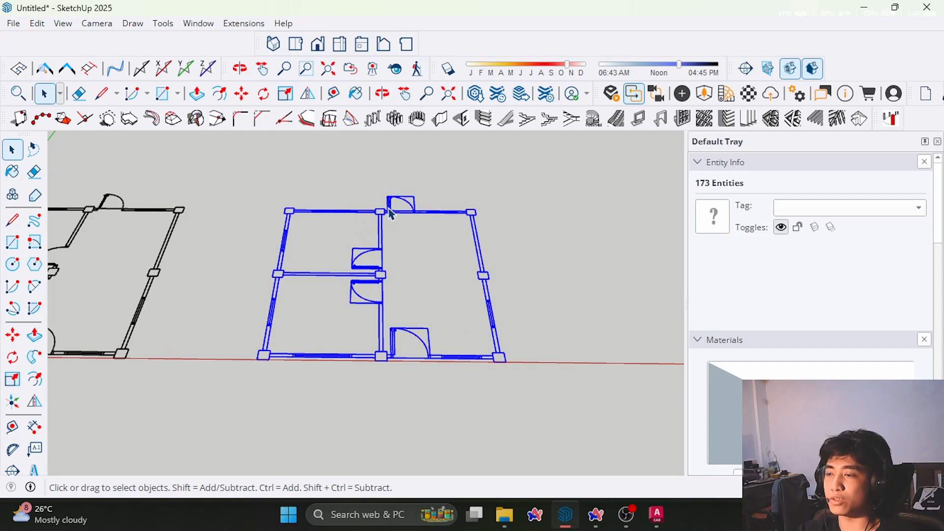
{"action": "left_click", "coordinate": [244, 23]}
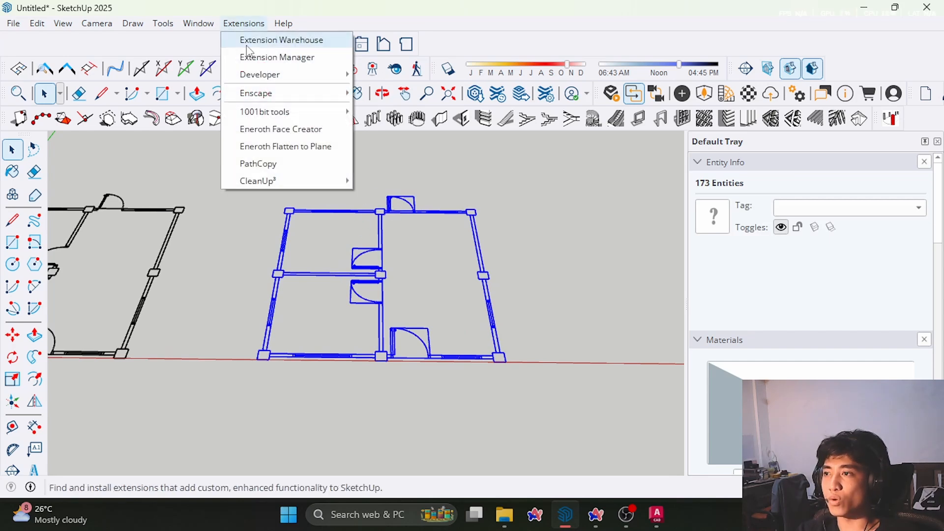
{"action": "left_click", "coordinate": [290, 127]}
{"action": "scroll", "coordinate": [362, 232], "scroll_direction": "up", "scroll_amount": 3}
{"action": "left_click", "coordinate": [560, 238]}
- Examine the generated faces in the rooms, walls, columns and openings of the exploded plan up close and from several angles
{"action": "middle_click_drag", "start_coordinate": [436, 179], "coordinate": [415, 200]}
{"action": "scroll", "coordinate": [415, 201], "scroll_direction": "up", "scroll_amount": 4}
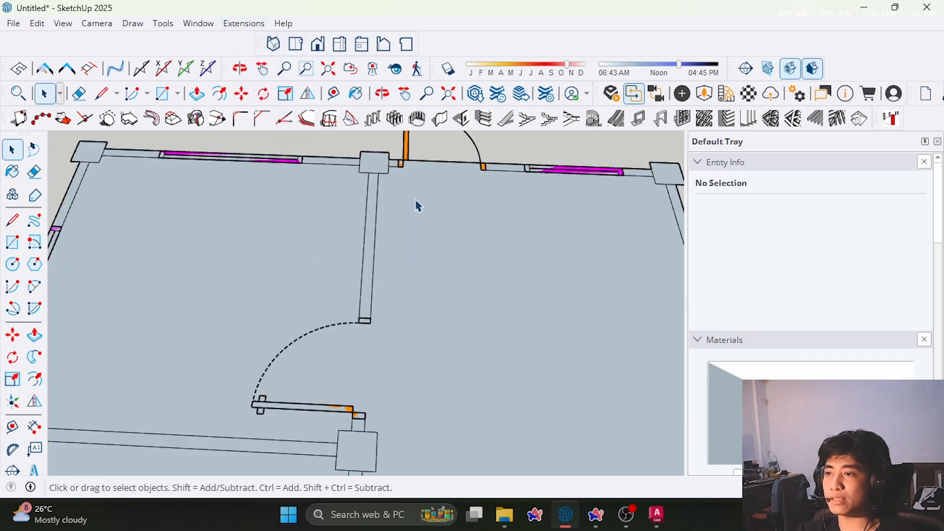
{"action": "scroll", "coordinate": [377, 265], "scroll_direction": "up", "scroll_amount": 3}
{"action": "scroll", "coordinate": [376, 265], "scroll_direction": "down", "scroll_amount": 3}
{"action": "middle_click_drag", "start_coordinate": [377, 266], "coordinate": [384, 226]}
{"action": "scroll", "coordinate": [311, 250], "scroll_direction": "down", "scroll_amount": 3}
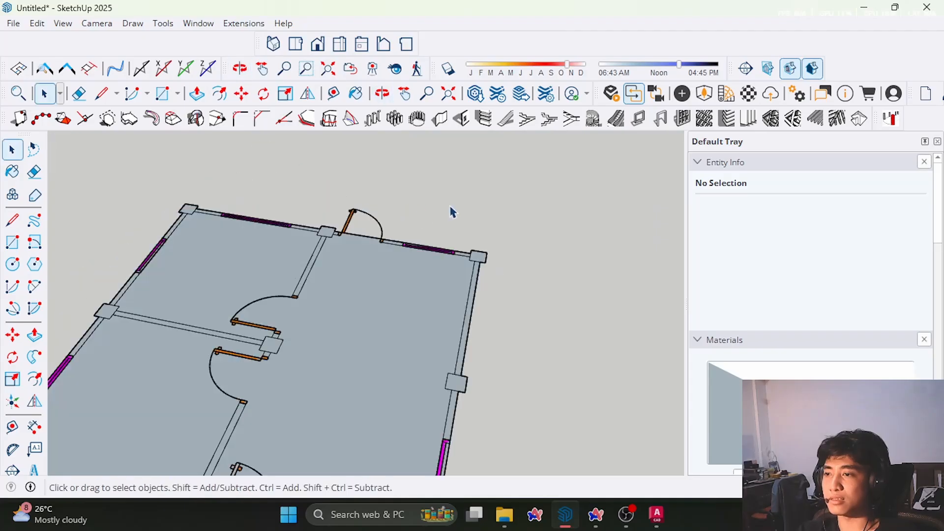
{"action": "scroll", "coordinate": [571, 216], "scroll_direction": "down", "scroll_amount": 3}
{"action": "scroll", "coordinate": [252, 303], "scroll_direction": "up", "scroll_amount": 3}
{"action": "scroll", "coordinate": [246, 295], "scroll_direction": "down", "scroll_amount": 1}
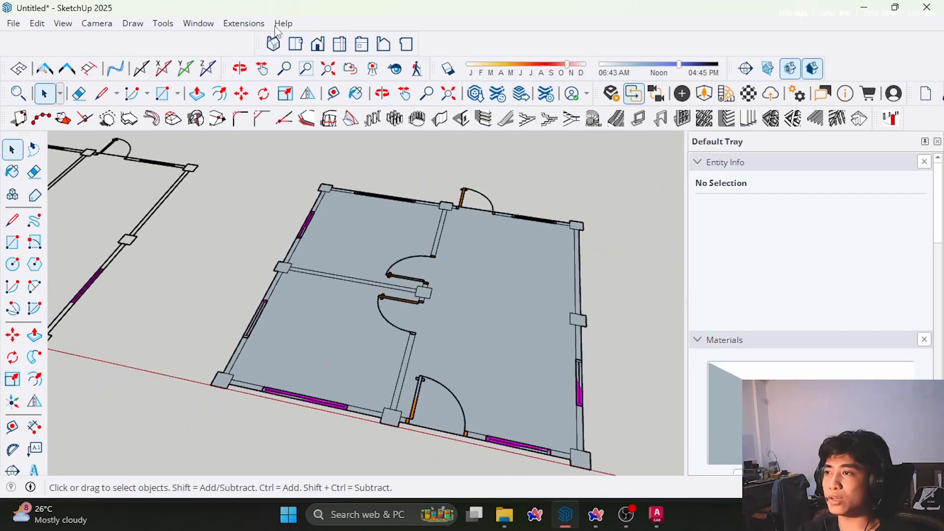
{"action": "left_click", "coordinate": [249, 26]}
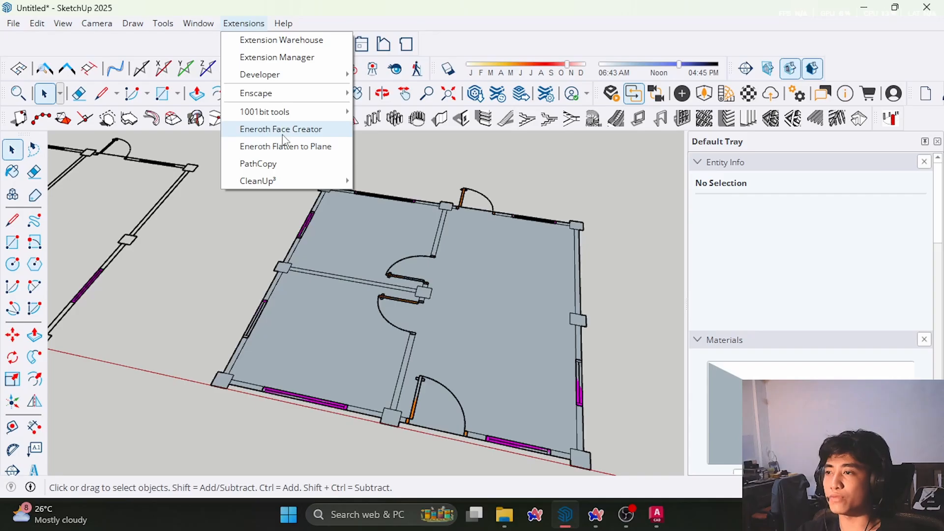
{"action": "left_click", "coordinate": [262, 233]}
{"action": "middle_click_drag", "start_coordinate": [500, 164], "coordinate": [532, 160]}
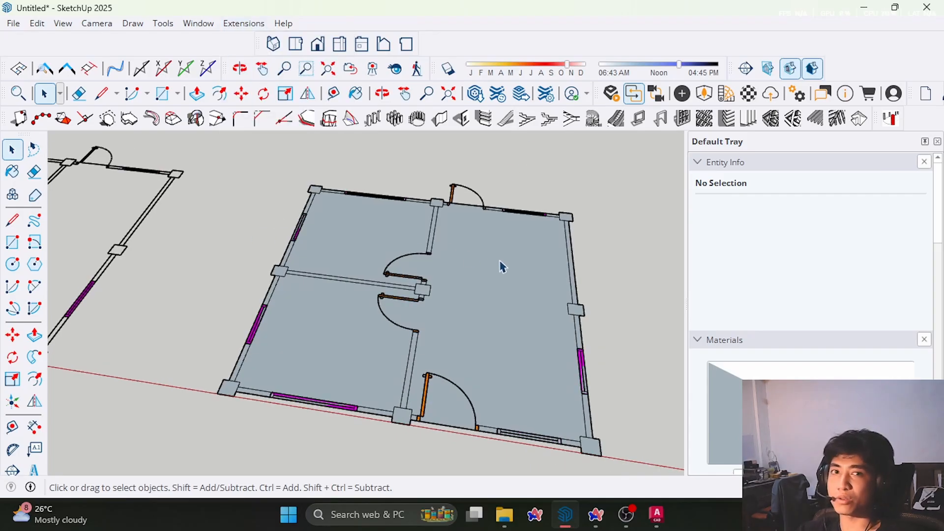
{"action": "mouse_move", "coordinate": [396, 268]}
{"action": "middle_mouse_down"}
{"action": "mouse_move", "coordinate": [481, 276]}
{"action": "mouse_move", "coordinate": [429, 301]}
{"action": "mouse_move", "coordinate": [392, 278]}
{"action": "middle_mouse_up"}
{"action": "scroll", "coordinate": [382, 315], "scroll_direction": "up", "scroll_amount": 4}
{"action": "scroll", "coordinate": [383, 306], "scroll_direction": "down", "scroll_amount": 4}
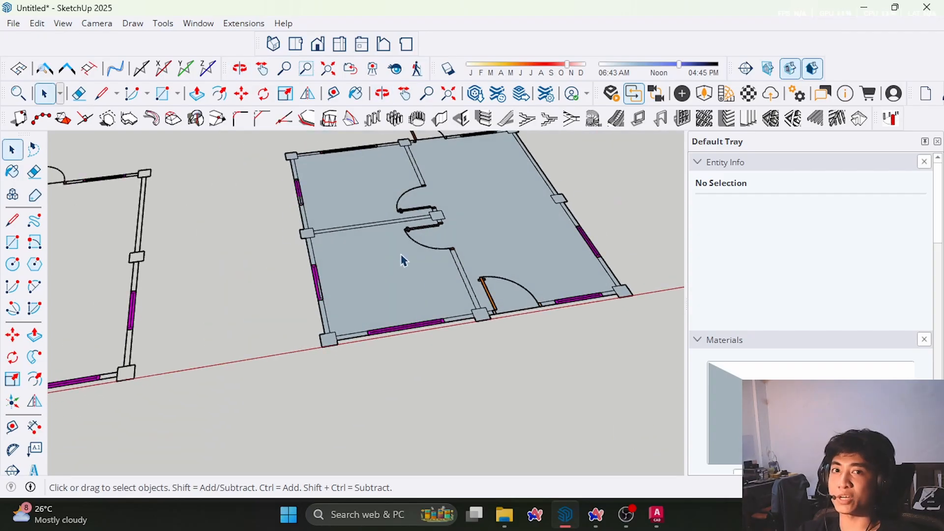
{"action": "scroll", "coordinate": [306, 336], "scroll_direction": "up", "scroll_amount": 4}
{"action": "scroll", "coordinate": [335, 334], "scroll_direction": "down", "scroll_amount": 2}
{"action": "scroll", "coordinate": [339, 330], "scroll_direction": "up", "scroll_amount": 4}
{"action": "middle_click_drag", "start_coordinate": [344, 329], "coordinate": [299, 347]}
{"action": "scroll", "coordinate": [298, 348], "scroll_direction": "down", "scroll_amount": 2}
{"action": "scroll", "coordinate": [298, 351], "scroll_direction": "down", "scroll_amount": 2}
{"action": "scroll", "coordinate": [358, 264], "scroll_direction": "up", "scroll_amount": 3}
- Inspect the window component in the left exterior wall and the wall faces around the lower-left corner column
{"action": "left_click", "coordinate": [333, 253]}
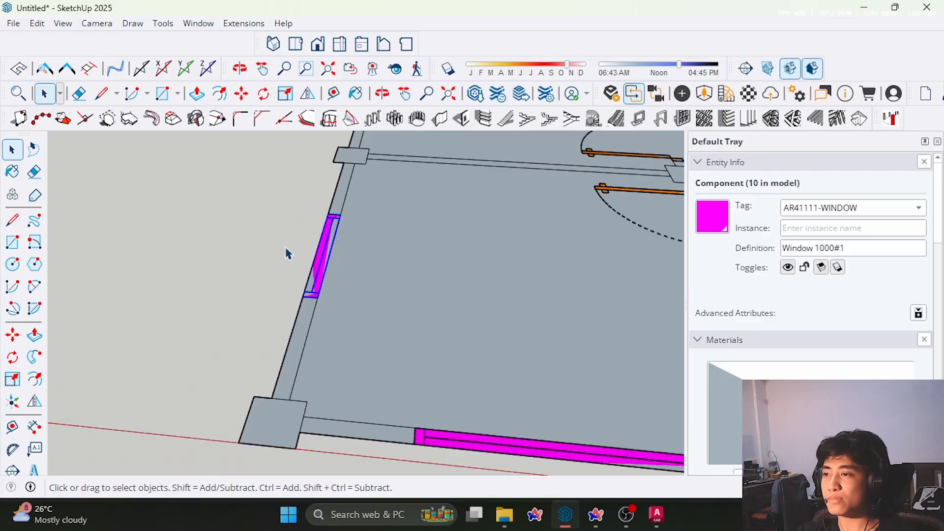
{"action": "scroll", "coordinate": [348, 308], "scroll_direction": "down", "scroll_amount": 1}
{"action": "scroll", "coordinate": [295, 374], "scroll_direction": "up", "scroll_amount": 2}
{"action": "left_click", "coordinate": [273, 386]}
{"action": "middle_click_drag", "start_coordinate": [349, 308], "coordinate": [365, 332]}
{"action": "scroll", "coordinate": [383, 330], "scroll_direction": "down", "scroll_amount": 1}
{"action": "scroll", "coordinate": [365, 332], "scroll_direction": "down", "scroll_amount": 1}
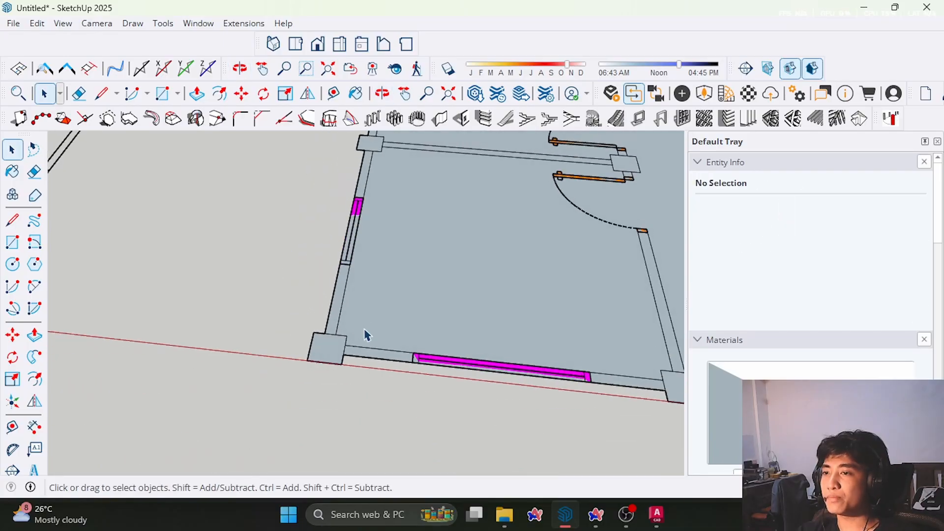
{"action": "scroll", "coordinate": [246, 334], "scroll_direction": "down", "scroll_amount": 4}
{"action": "middle_click_drag", "start_coordinate": [266, 345], "coordinate": [312, 326]}
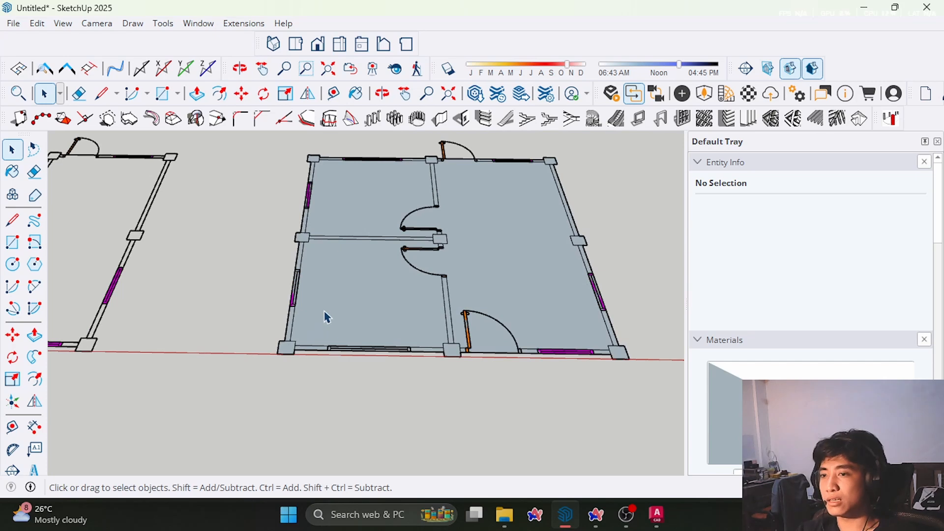
- Group the face and bounding edges of the lower-left corner column
{"action": "middle_click_drag", "start_coordinate": [327, 317], "coordinate": [320, 309]}
{"action": "scroll", "coordinate": [285, 355], "scroll_direction": "up", "scroll_amount": 3}
{"action": "scroll", "coordinate": [286, 378], "scroll_direction": "up", "scroll_amount": 2}
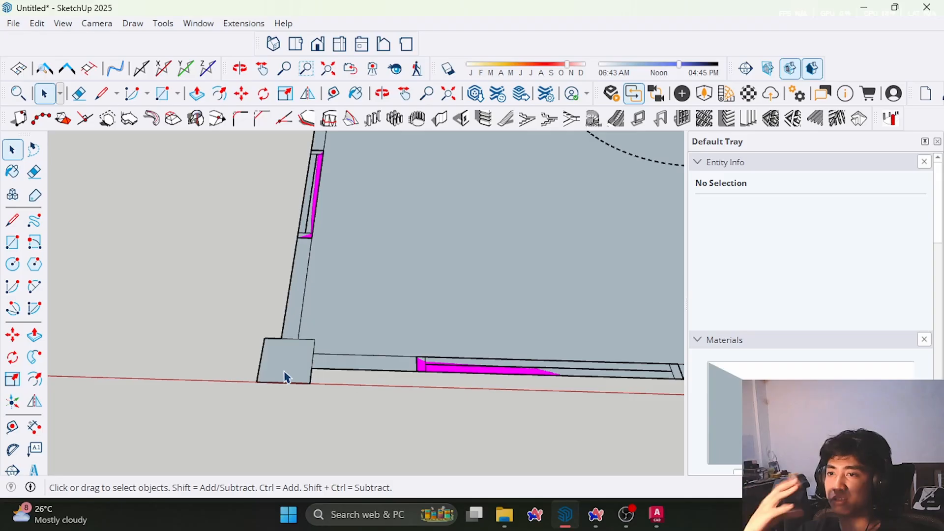
{"action": "scroll", "coordinate": [288, 374], "scroll_direction": "down", "scroll_amount": 5}
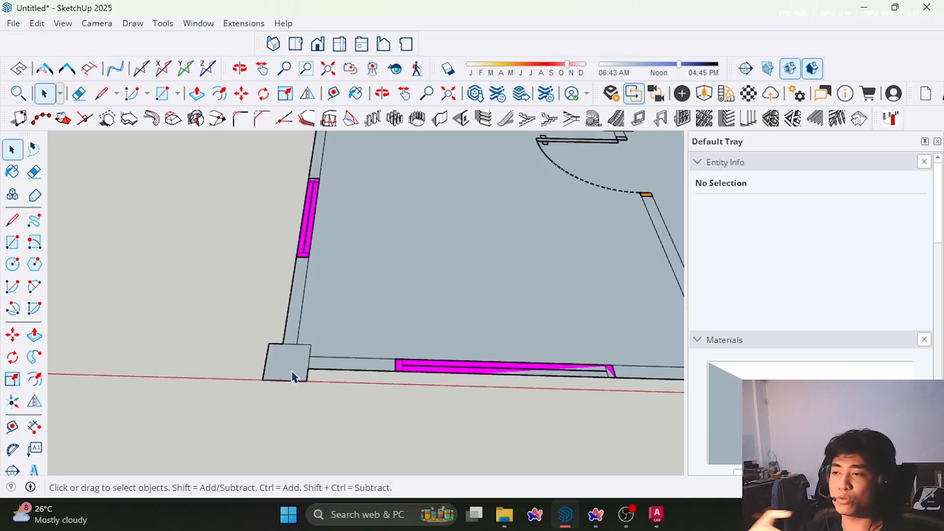
{"action": "scroll", "coordinate": [255, 389], "scroll_direction": "up", "scroll_amount": 5}
{"action": "scroll", "coordinate": [255, 387], "scroll_direction": "up", "scroll_amount": 2}
{"action": "left_click", "coordinate": [302, 373]}
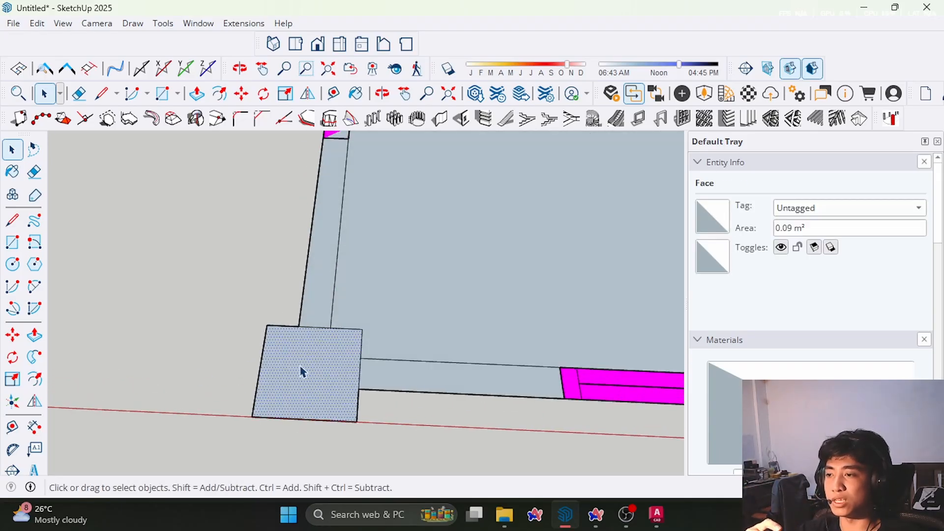
{"action": "scroll", "coordinate": [232, 386], "scroll_direction": "up", "scroll_amount": 3}
{"action": "double_click", "coordinate": [353, 382]}
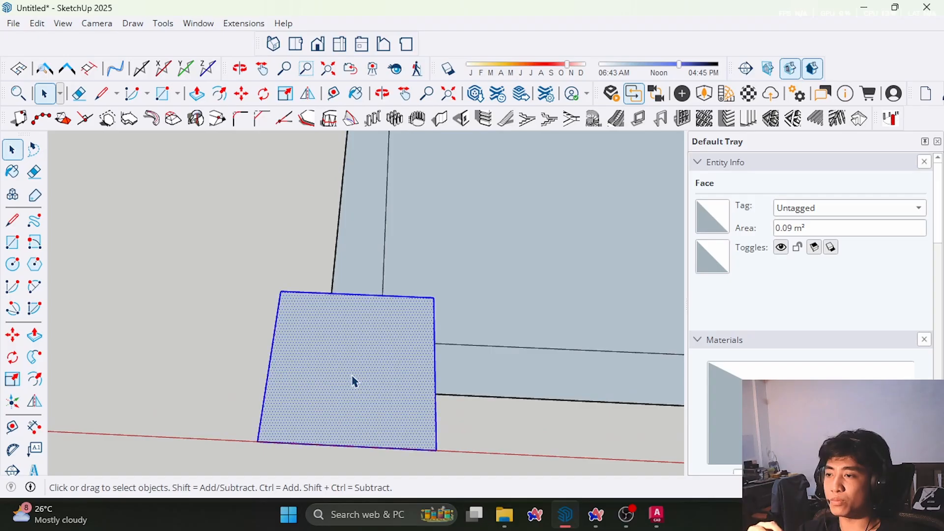
{"action": "right_click", "coordinate": [357, 358]}
{"action": "left_click", "coordinate": [394, 245]}
{"action": "scroll", "coordinate": [466, 407], "scroll_direction": "down", "scroll_amount": 3}
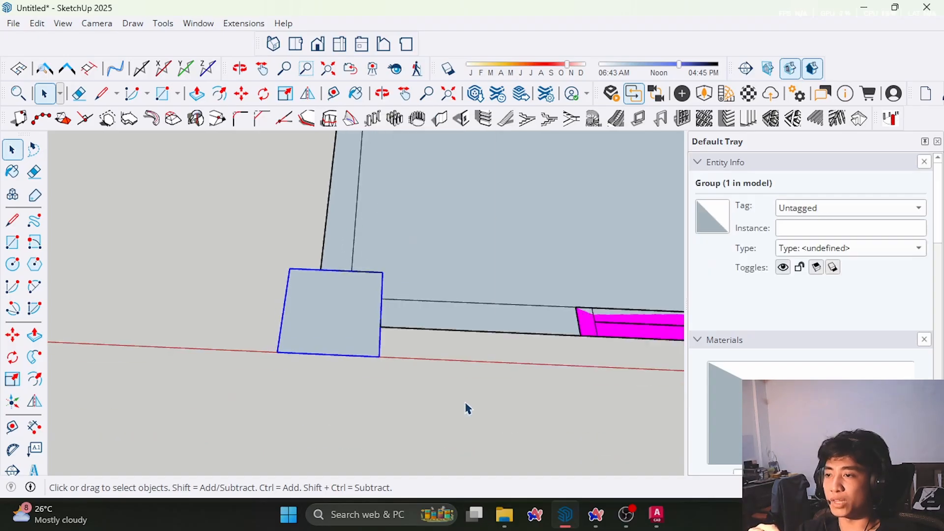
- Open the corner column group for editing and Push/Pull its face up 3000 mm
{"action": "scroll", "coordinate": [333, 315], "scroll_direction": "up", "scroll_amount": 4}
{"action": "double_click", "coordinate": [347, 317]}
{"action": "mouse_move", "coordinate": [347, 317]}
{"action": "middle_mouse_down"}
{"action": "mouse_move", "coordinate": [312, 295]}
{"action": "mouse_move", "coordinate": [341, 327]}
{"action": "middle_mouse_up"}
{"action": "left_click", "coordinate": [342, 326]}
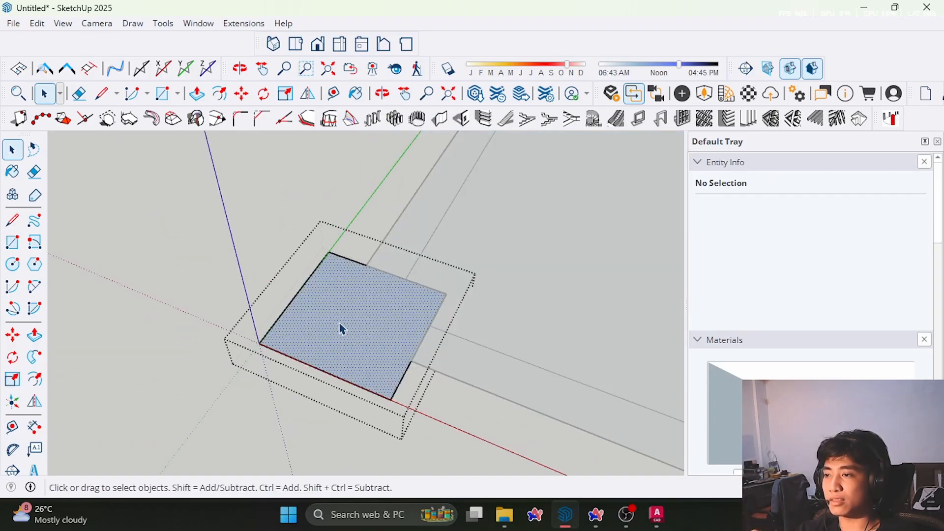
{"action": "key", "text": "p"}
{"action": "scroll", "coordinate": [344, 330], "scroll_direction": "down", "scroll_amount": 2}
{"action": "left_click", "coordinate": [359, 333]}
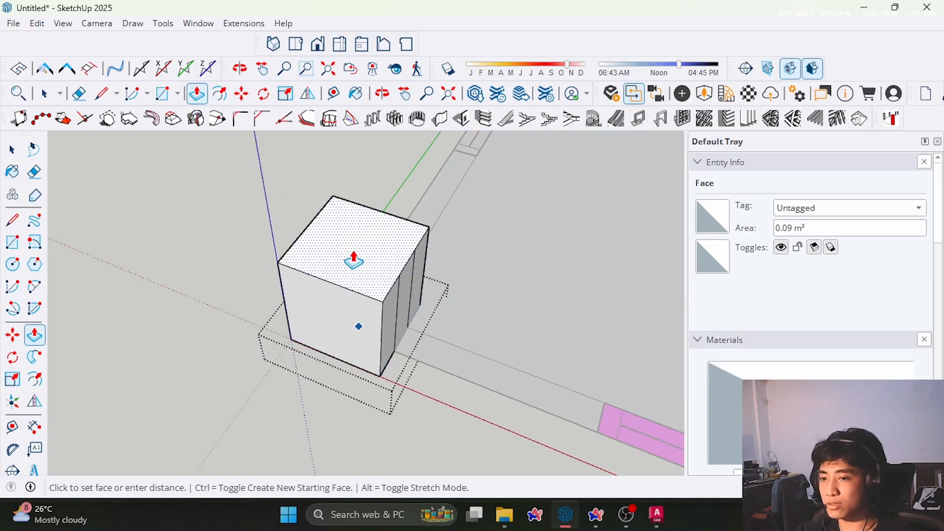
{"action": "key", "text": "Return"}
{"action": "key", "text": "space"}
- Delete the two extra vertical edges on the side of the extruded corner column
{"action": "scroll", "coordinate": [354, 371], "scroll_direction": "down", "scroll_amount": 3}
{"action": "middle_click_drag", "start_coordinate": [354, 371], "coordinate": [330, 330]}
{"action": "scroll", "coordinate": [330, 330], "scroll_direction": "up", "scroll_amount": 2}
{"action": "left_click", "coordinate": [350, 350]}
{"action": "left_click", "coordinate": [382, 344]}
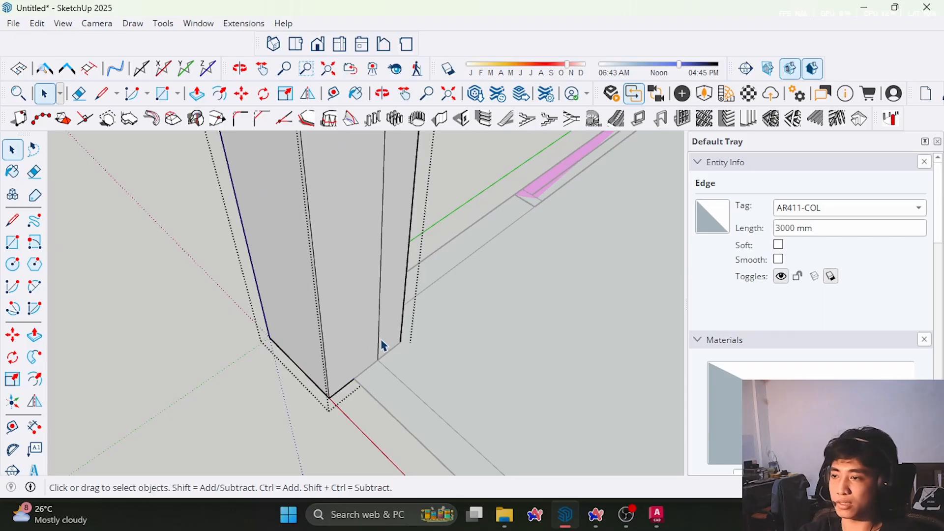
{"action": "middle_click_drag", "start_coordinate": [404, 352], "coordinate": [374, 330]}
{"action": "key", "text": "Delete"}
{"action": "left_click", "coordinate": [362, 291]}
{"action": "key", "text": "Delete"}
{"action": "scroll", "coordinate": [344, 324], "scroll_direction": "down", "scroll_amount": 3}
{"action": "scroll", "coordinate": [374, 335], "scroll_direction": "down", "scroll_amount": 5}
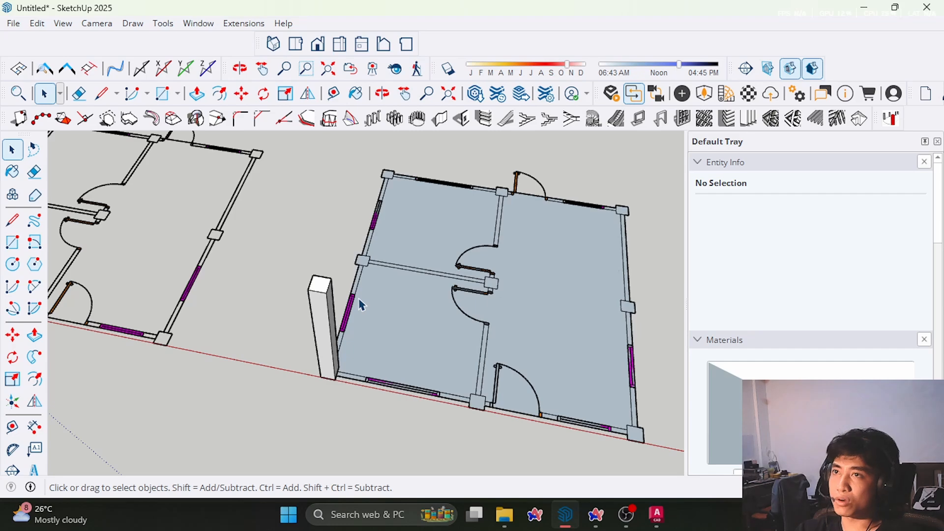
- Convert the extruded corner column group into a component with the definition name Column
{"action": "scroll", "coordinate": [325, 295], "scroll_direction": "up", "scroll_amount": 3}
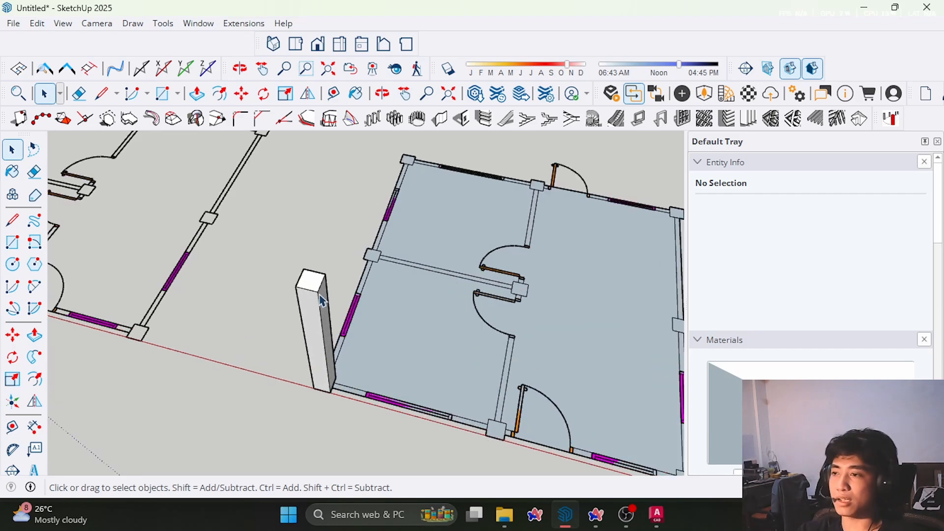
{"action": "middle_click_drag", "start_coordinate": [320, 295], "coordinate": [343, 302]}
{"action": "scroll", "coordinate": [359, 281], "scroll_direction": "down", "scroll_amount": 3}
{"action": "scroll", "coordinate": [313, 272], "scroll_direction": "up", "scroll_amount": 3}
{"action": "left_click", "coordinate": [321, 268]}
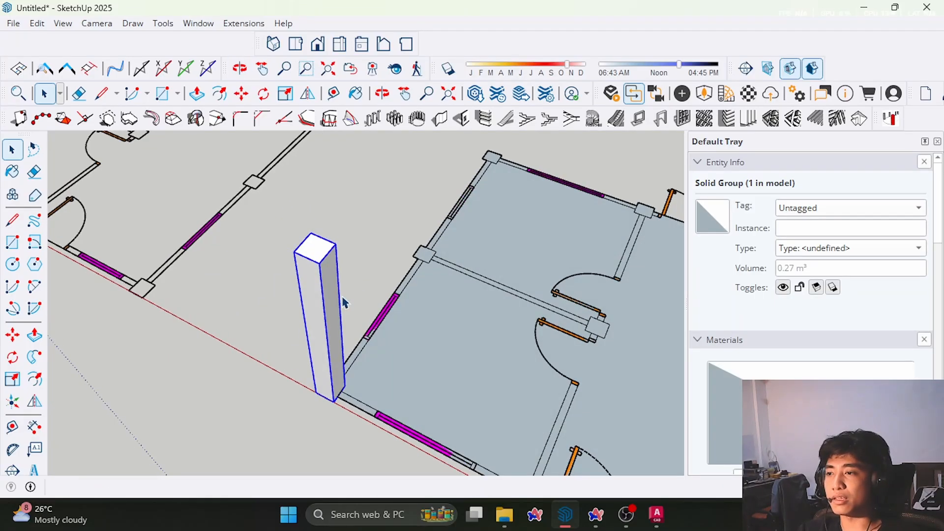
{"action": "middle_click_drag", "start_coordinate": [332, 309], "coordinate": [305, 294]}
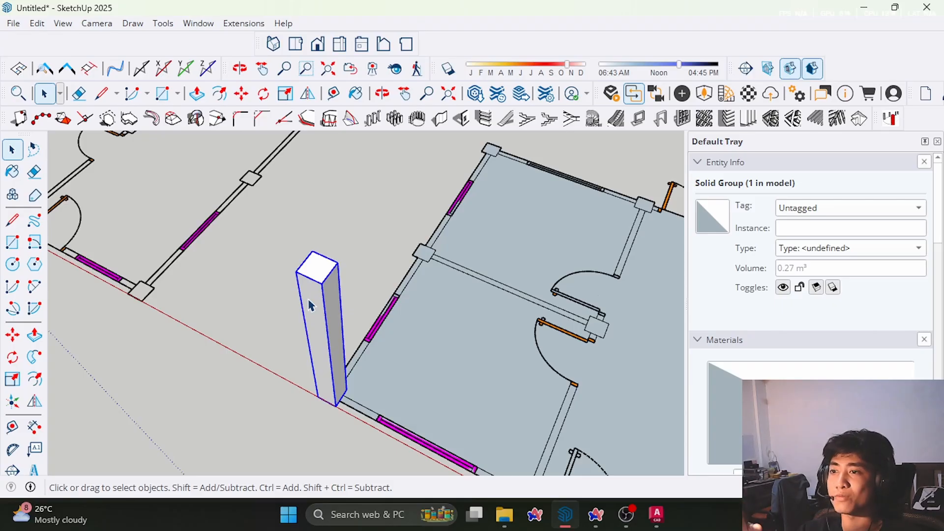
{"action": "middle_click_drag", "start_coordinate": [310, 305], "coordinate": [289, 256]}
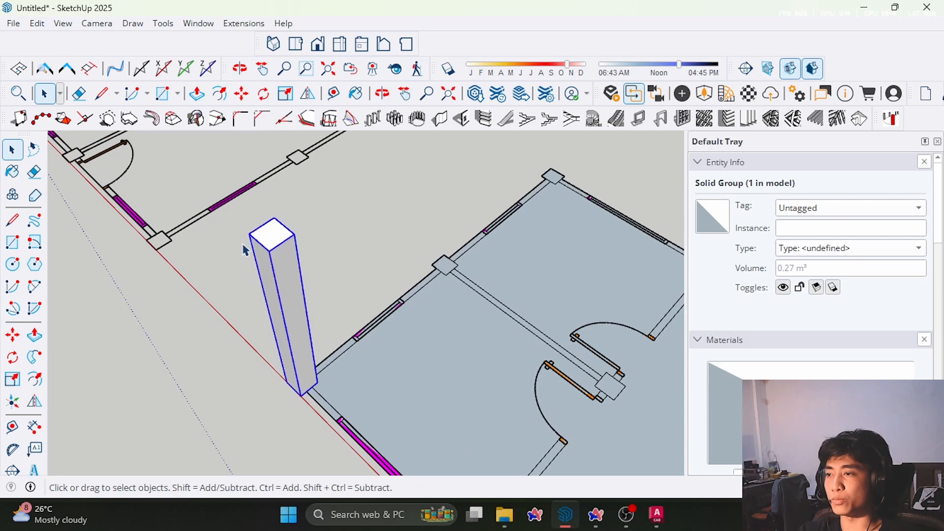
{"action": "scroll", "coordinate": [283, 264], "scroll_direction": "up", "scroll_amount": 2}
{"action": "right_click", "coordinate": [305, 269]}
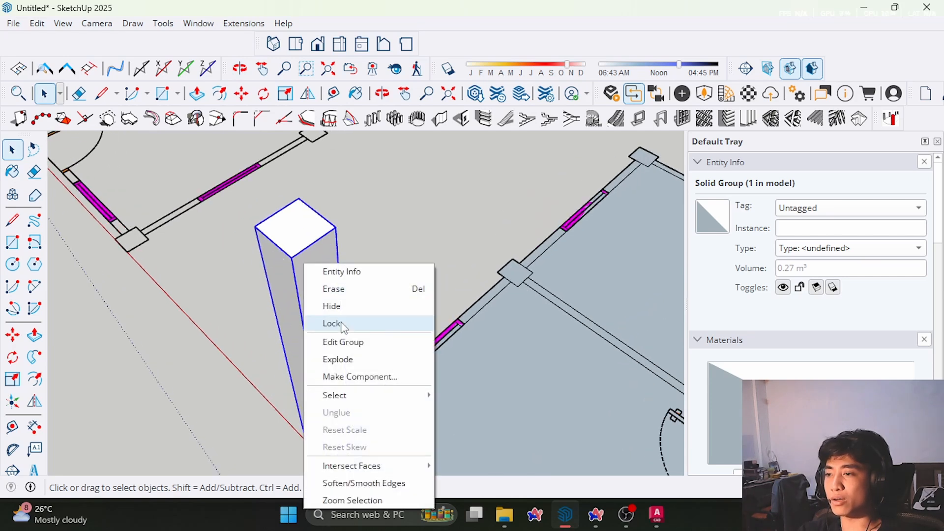
{"action": "left_click", "coordinate": [347, 377]}
{"action": "key", "text": "BackSpace"}
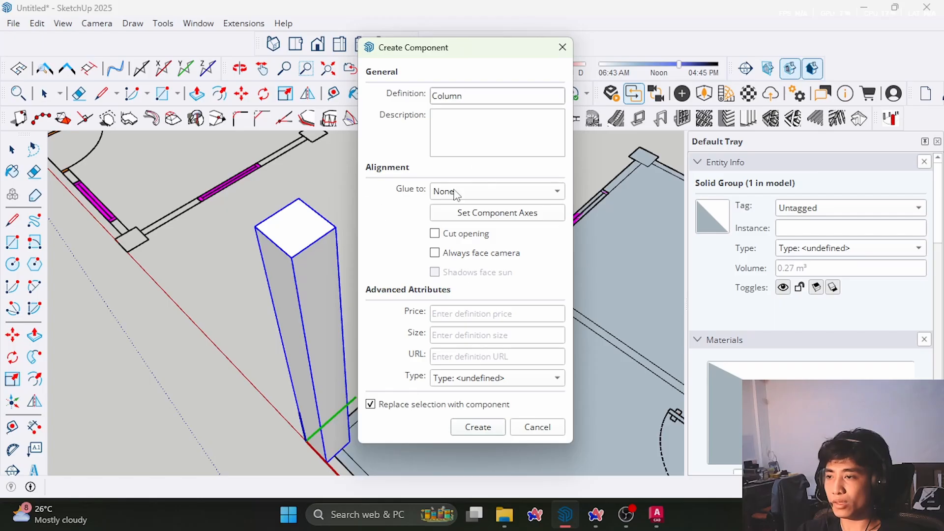
{"action": "left_click", "coordinate": [483, 424]}
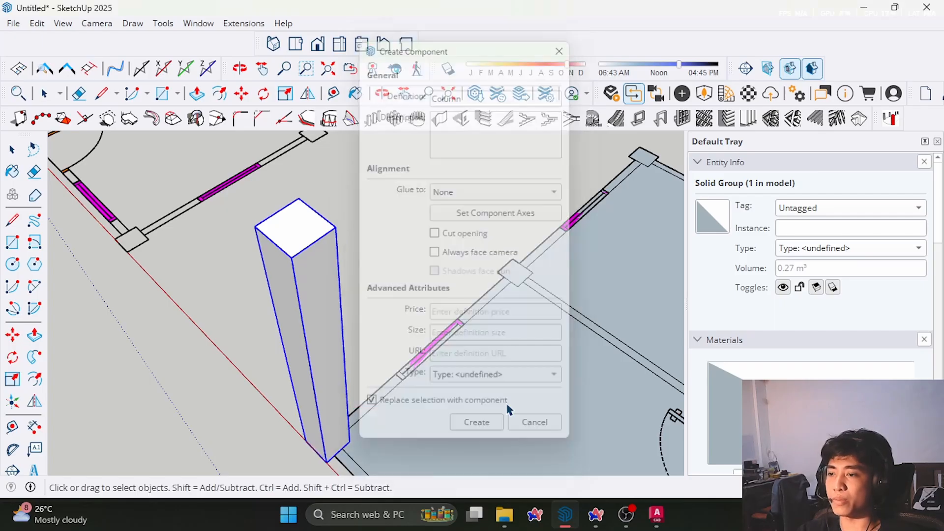
- Copy the Column component by its base corner from the corner position to the middle column outline of the same wall
{"action": "scroll", "coordinate": [458, 314], "scroll_direction": "down", "scroll_amount": 3}
{"action": "middle_click_drag", "start_coordinate": [453, 287], "coordinate": [329, 262]}
{"action": "left_click", "coordinate": [446, 297]}
{"action": "middle_click_drag", "start_coordinate": [450, 304], "coordinate": [541, 296]}
{"action": "middle_click_drag", "start_coordinate": [453, 352], "coordinate": [432, 359]}
{"action": "key", "text": "m"}
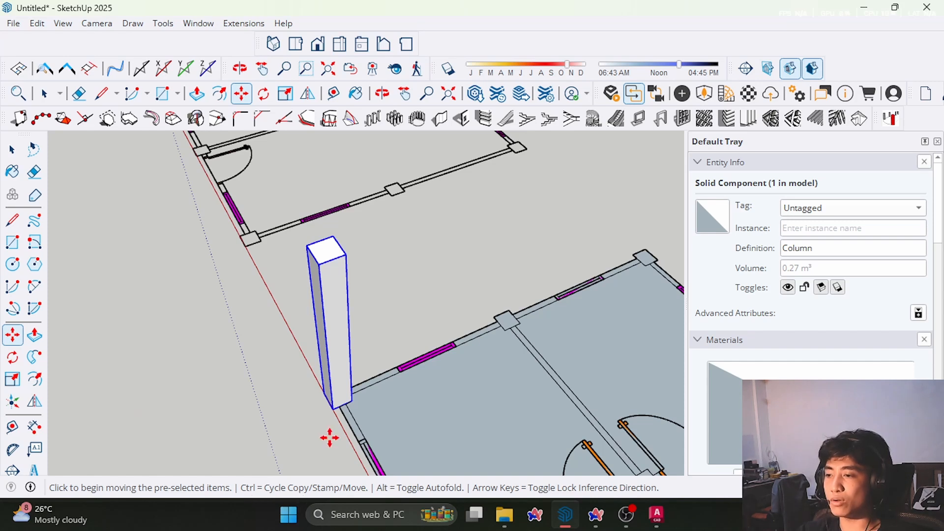
{"action": "scroll", "coordinate": [355, 408], "scroll_direction": "up", "scroll_amount": 5}
{"action": "scroll", "coordinate": [310, 406], "scroll_direction": "up", "scroll_amount": 2}
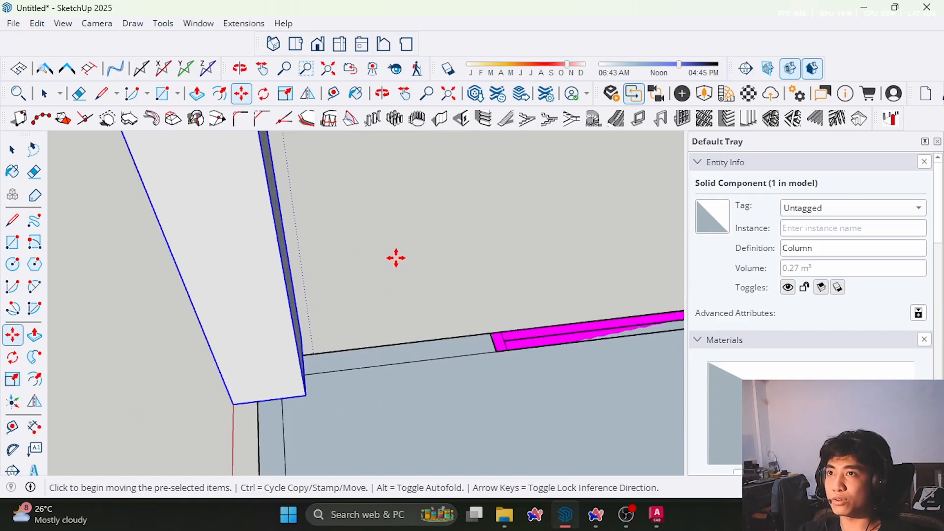
{"action": "key", "text": "ctrl"}
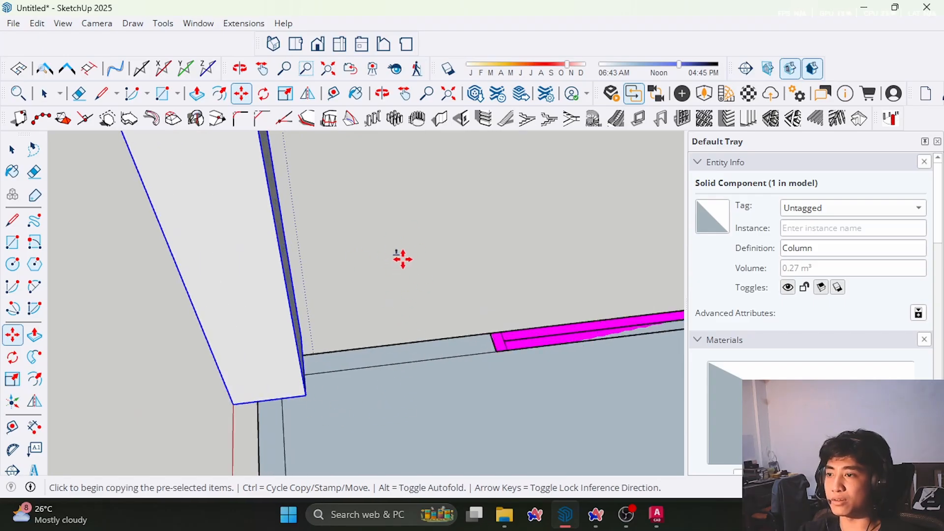
{"action": "key", "text": "ctrl"}
{"action": "key", "text": "ctrl"}
{"action": "key", "text": "ctrl"}
{"action": "key", "text": "ctrl"}
{"action": "key", "text": "ctrl"}
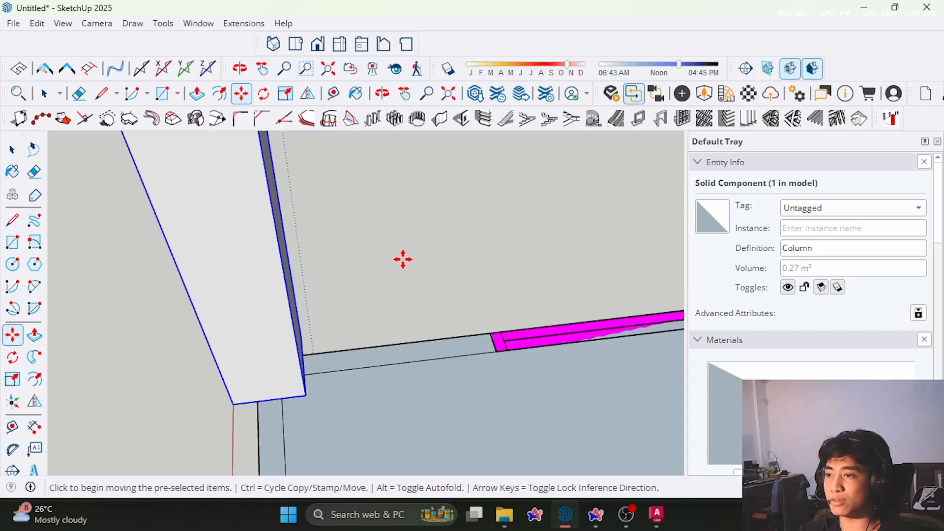
{"action": "key", "text": "ctrl"}
{"action": "left_click", "coordinate": [305, 395]}
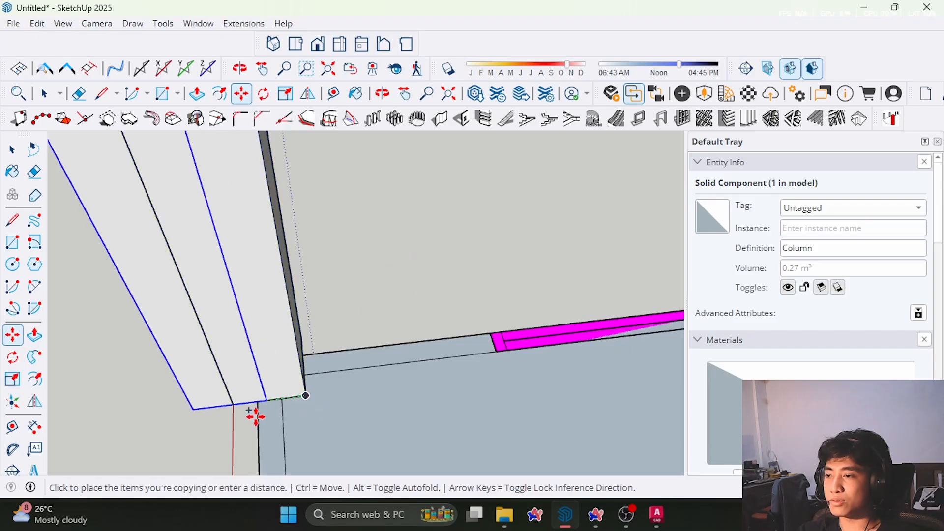
{"action": "scroll", "coordinate": [186, 386], "scroll_direction": "down", "scroll_amount": 5}
{"action": "scroll", "coordinate": [570, 362], "scroll_direction": "up", "scroll_amount": 5}
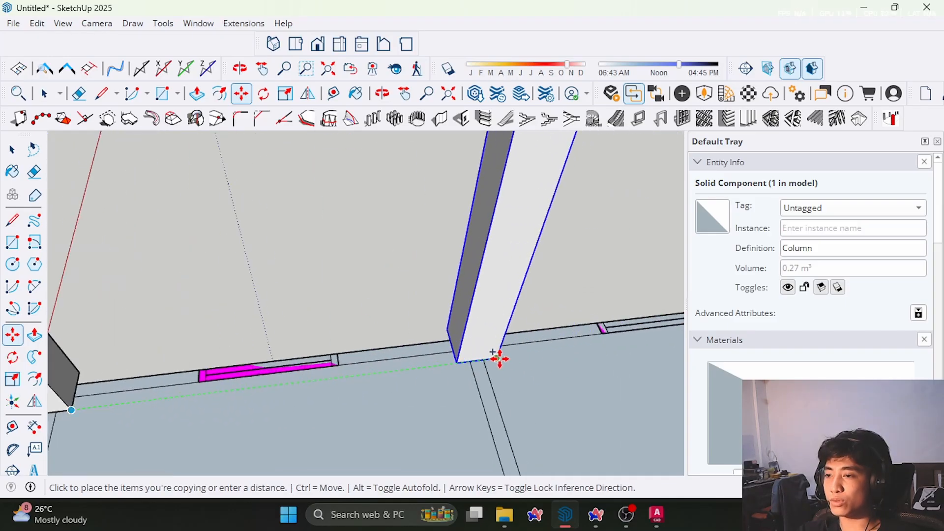
{"action": "left_click", "coordinate": [500, 359]}
- Copy the middle column by its base corner onto the far corner column outline of the same wall
{"action": "left_click", "coordinate": [489, 358]}
{"action": "scroll", "coordinate": [489, 359], "scroll_direction": "down", "scroll_amount": 3}
{"action": "key", "text": "ctrl"}
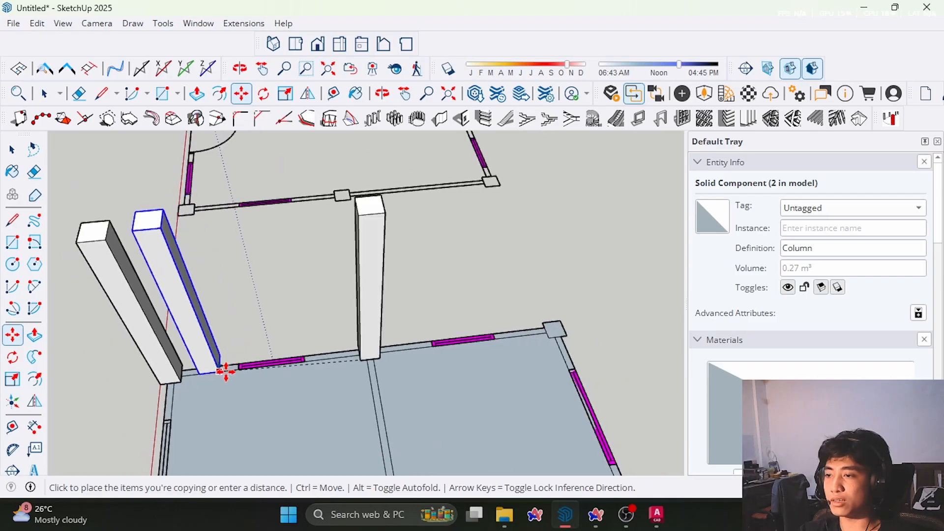
{"action": "scroll", "coordinate": [551, 335], "scroll_direction": "up", "scroll_amount": 5}
{"action": "left_click", "coordinate": [489, 337]}
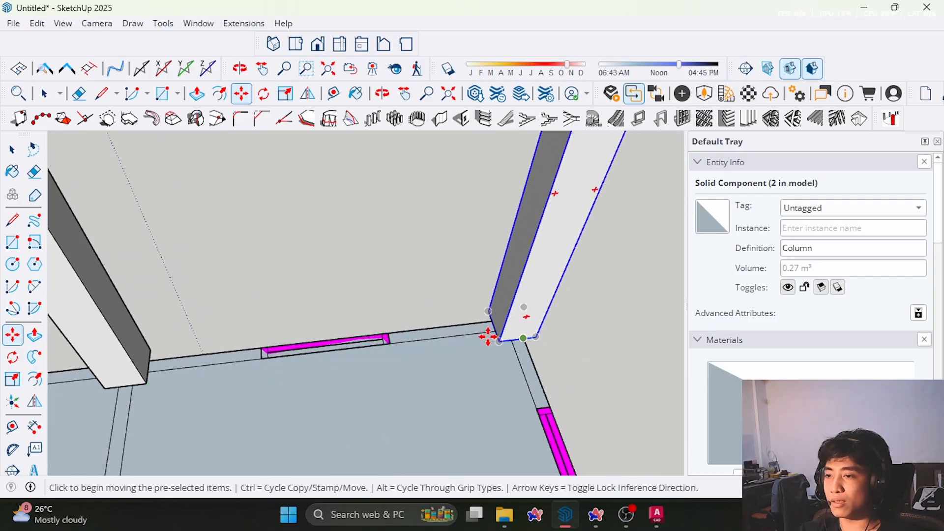
{"action": "key", "text": "space"}
{"action": "scroll", "coordinate": [459, 322], "scroll_direction": "down", "scroll_amount": 4}
{"action": "middle_click_drag", "start_coordinate": [460, 320], "coordinate": [574, 314]}
{"action": "scroll", "coordinate": [574, 314], "scroll_direction": "down", "scroll_amount": 2}
{"action": "middle_click_drag", "start_coordinate": [457, 287], "coordinate": [396, 269]}
{"action": "scroll", "coordinate": [396, 269], "scroll_direction": "up", "scroll_amount": 2}
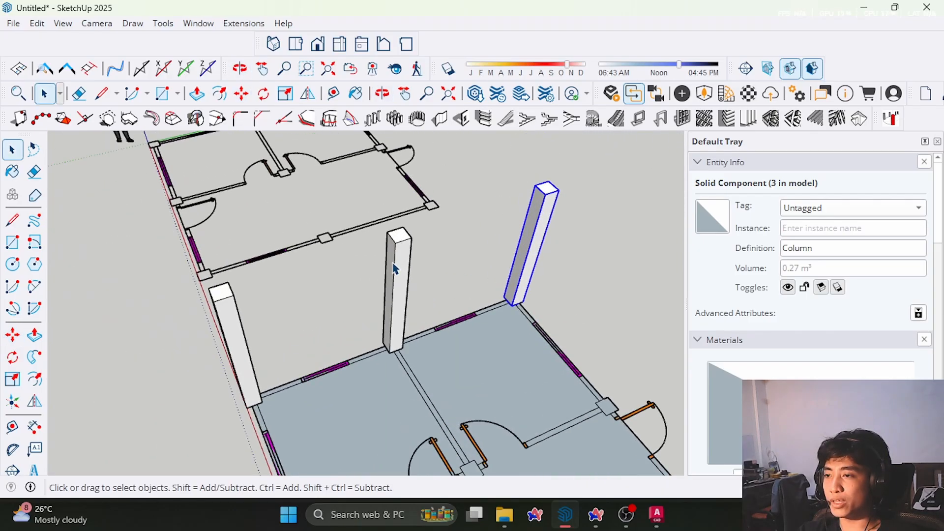
- Delete the far corner and middle column copies, keeping only the original corner column
{"action": "left_click", "coordinate": [483, 264]}
{"action": "scroll", "coordinate": [348, 291], "scroll_direction": "down", "scroll_amount": 1}
{"action": "scroll", "coordinate": [372, 282], "scroll_direction": "up", "scroll_amount": 3}
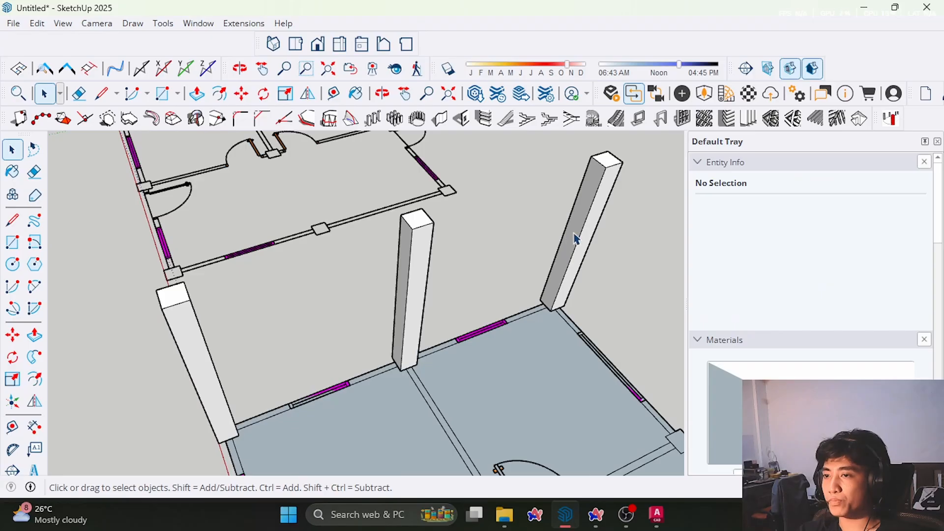
{"action": "left_click", "coordinate": [571, 244]}
{"action": "left_click", "coordinate": [520, 270]}
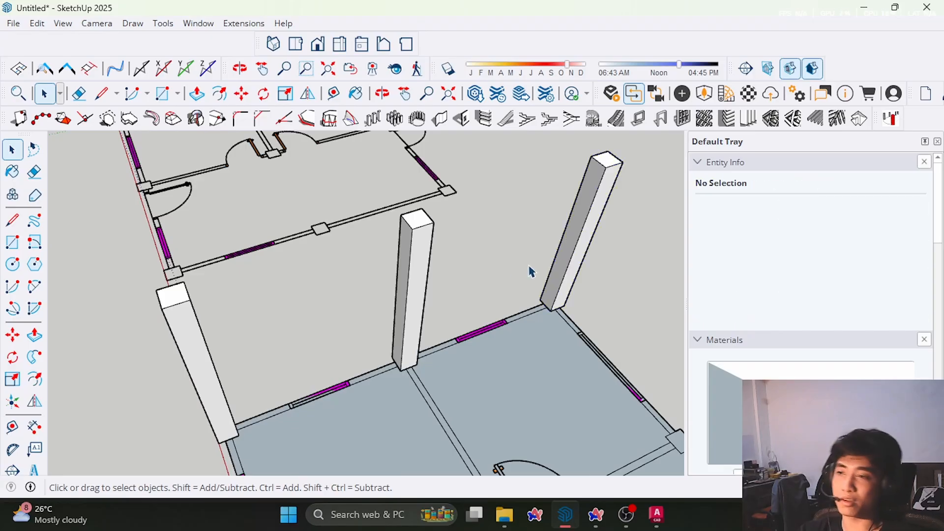
{"action": "scroll", "coordinate": [513, 262], "scroll_direction": "down", "scroll_amount": 1}
{"action": "left_click", "coordinate": [574, 247]}
{"action": "key", "text": "Delete"}
{"action": "left_click", "coordinate": [425, 274]}
{"action": "key", "text": "Delete"}
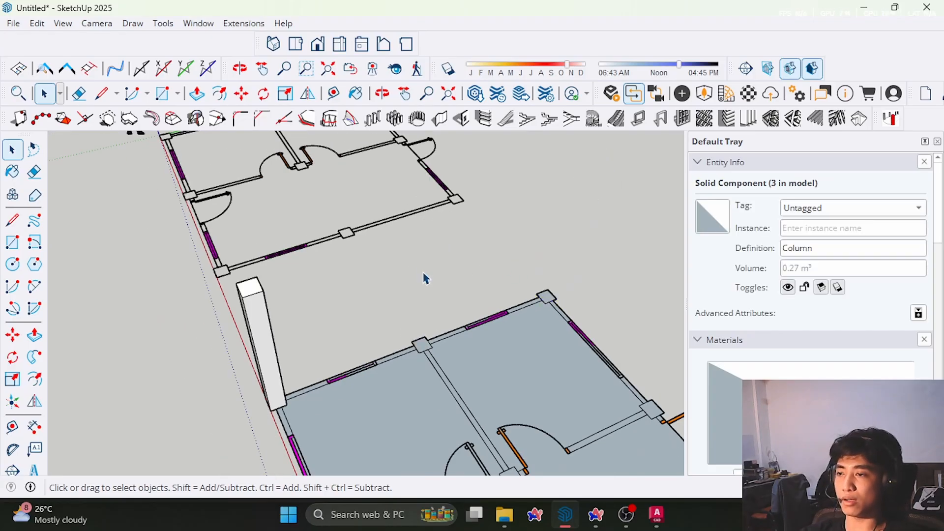
- Copy the original corner column at matching spacing onto the middle and far corner column outlines of the same wall
{"action": "key", "text": "m"}
{"action": "middle_click_drag", "start_coordinate": [299, 371], "coordinate": [262, 369]}
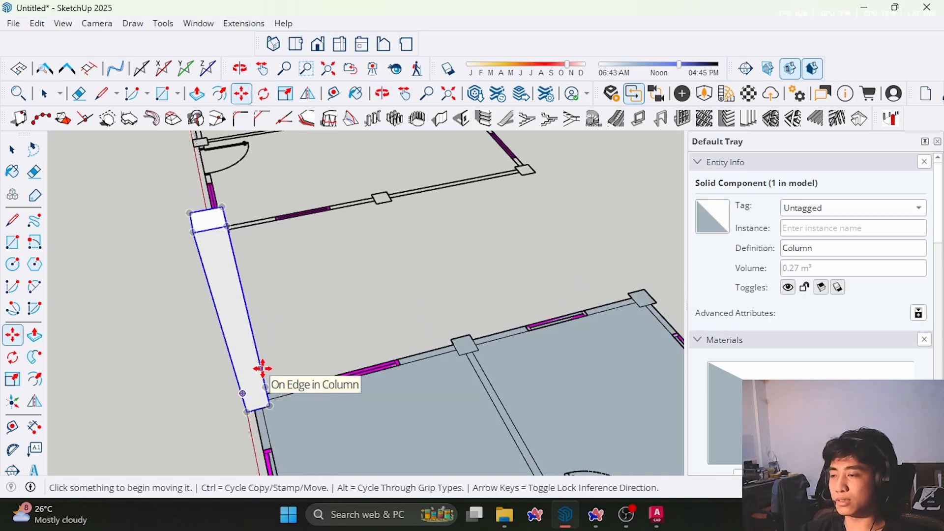
{"action": "left_click", "coordinate": [268, 405]}
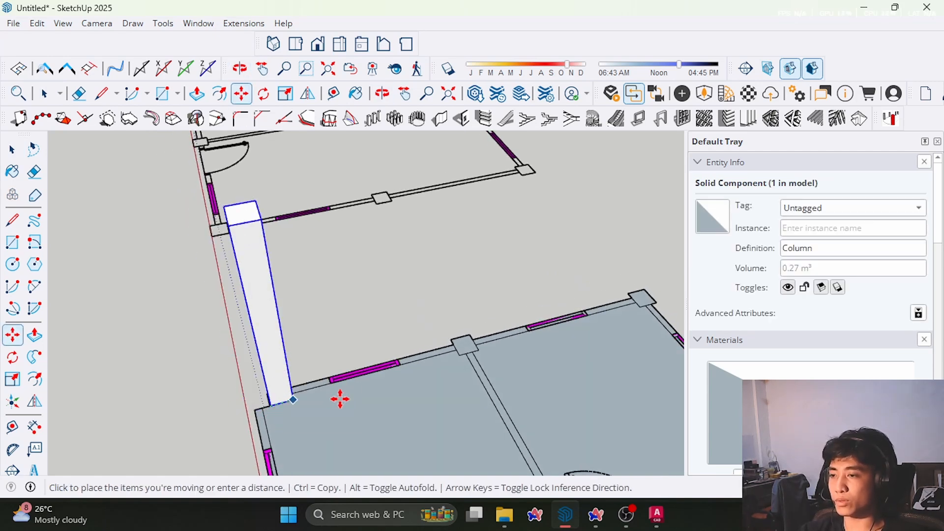
{"action": "key", "text": "ctrl"}
{"action": "scroll", "coordinate": [470, 350], "scroll_direction": "up", "scroll_amount": 3}
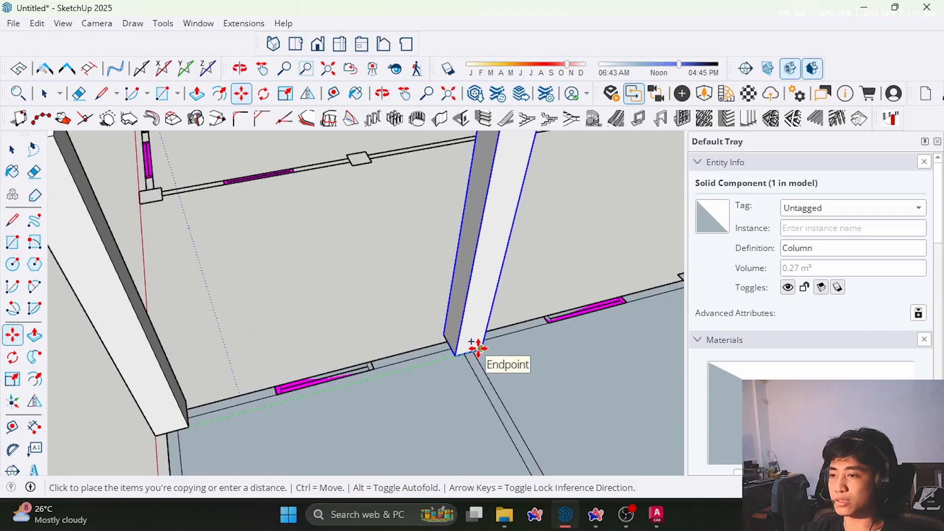
{"action": "left_click", "coordinate": [478, 348]}
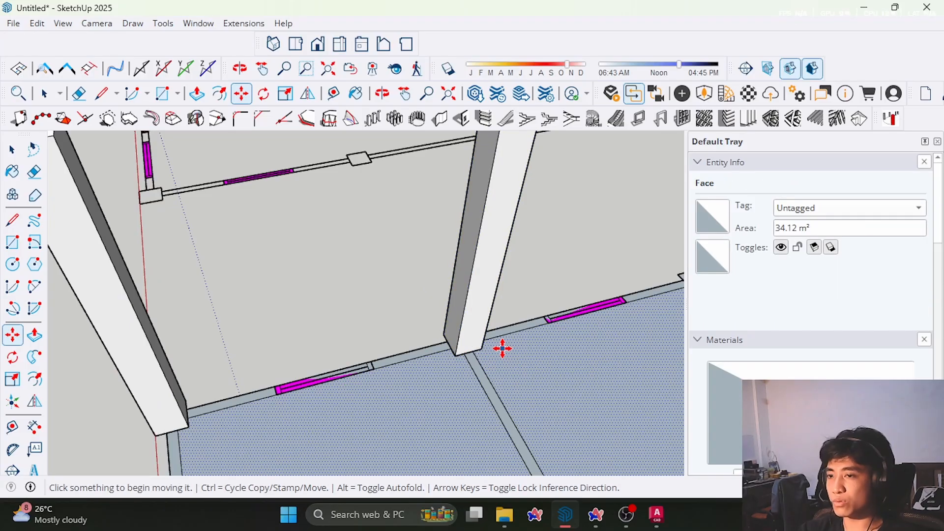
{"action": "scroll", "coordinate": [502, 348], "scroll_direction": "down", "scroll_amount": 5}
{"action": "middle_click_drag", "start_coordinate": [281, 379], "coordinate": [541, 213]}
{"action": "key", "text": "space"}
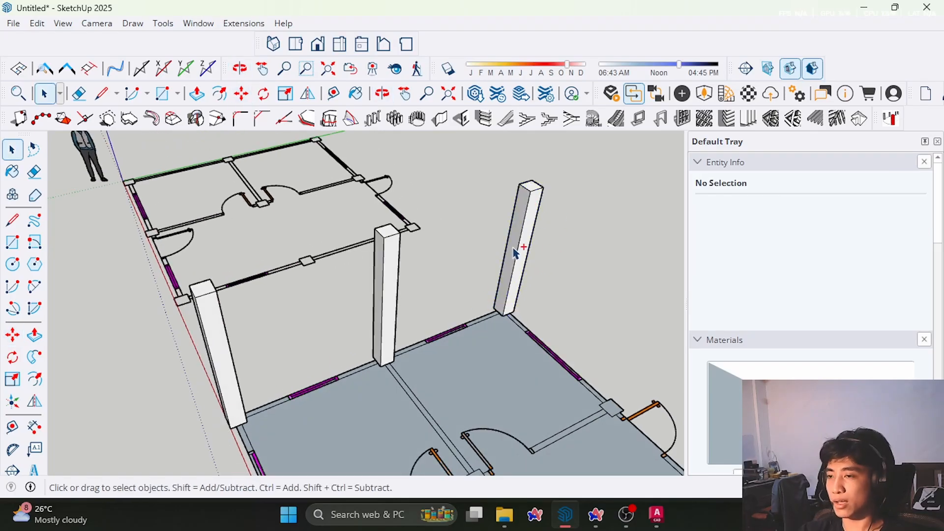
- Select the three columns along the wall with a crossing selection, then clear the selection
{"action": "middle_click_drag", "start_coordinate": [574, 253], "coordinate": [507, 192]}
{"action": "middle_click_drag", "start_coordinate": [541, 377], "coordinate": [542, 403]}
{"action": "scroll", "coordinate": [534, 401], "scroll_direction": "up", "scroll_amount": 1}
{"action": "middle_click_drag", "start_coordinate": [492, 197], "coordinate": [445, 172]}
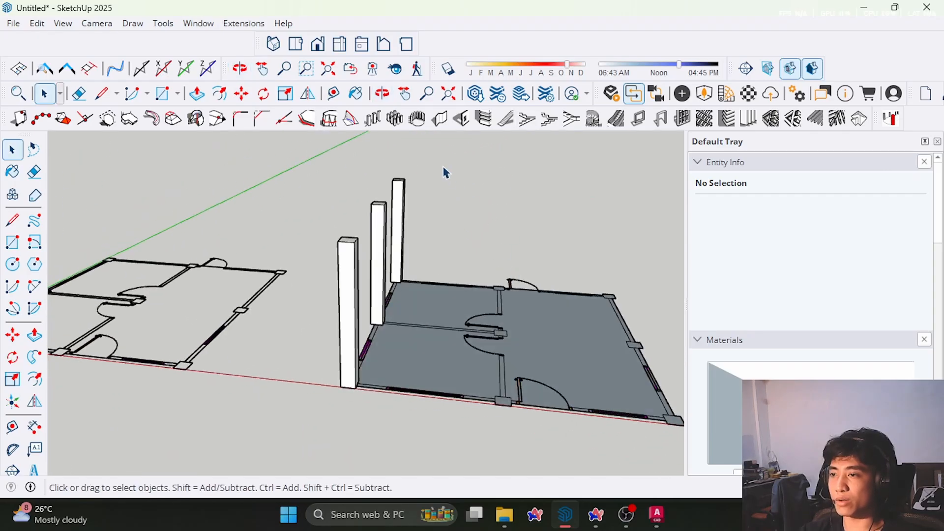
{"action": "left_click_drag", "start_coordinate": [444, 173], "coordinate": [329, 256]}
{"action": "middle_click_drag", "start_coordinate": [330, 256], "coordinate": [344, 295]}
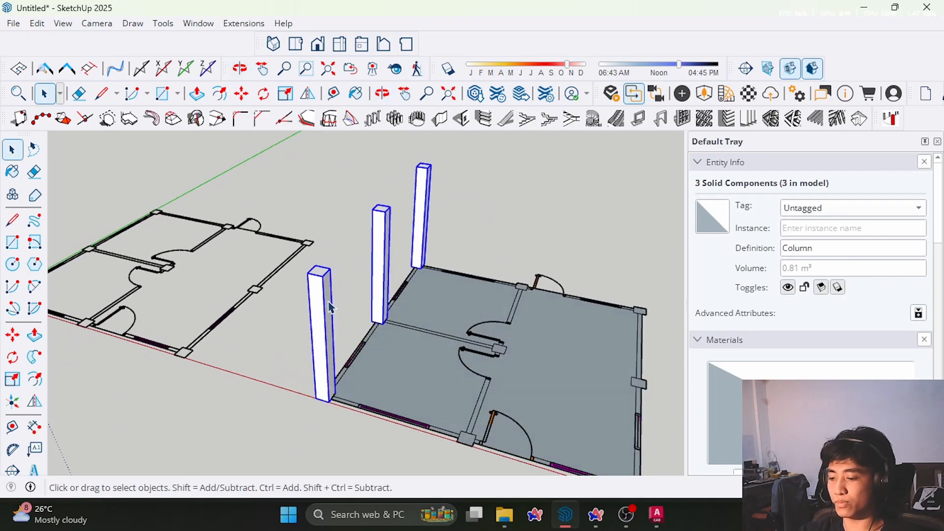
{"action": "key", "text": "m"}
{"action": "key", "text": "space"}
- Compare crossing and window selection boxes by sweeping each over the upper parts of the three columns
{"action": "middle_click_drag", "start_coordinate": [403, 270], "coordinate": [418, 192]}
{"action": "left_click", "coordinate": [457, 211]}
{"action": "left_click_drag", "start_coordinate": [420, 190], "coordinate": [359, 241]}
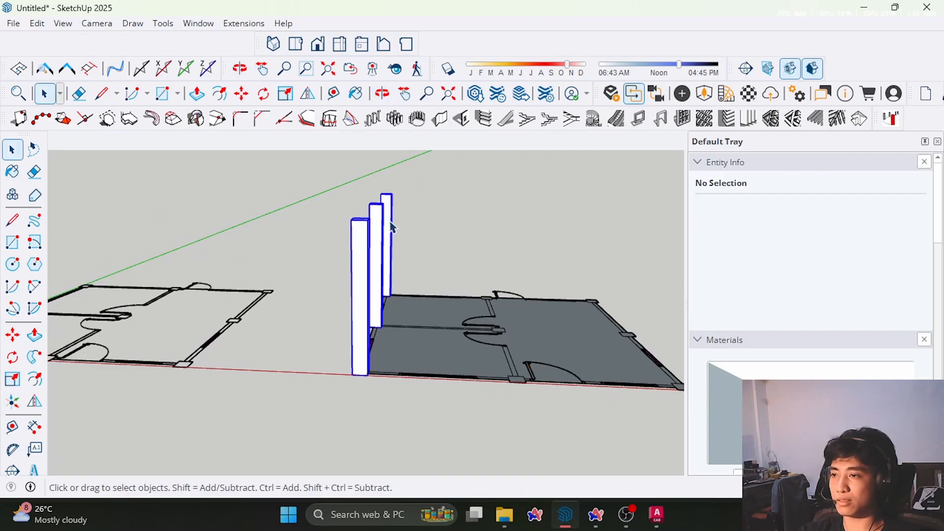
{"action": "middle_click_drag", "start_coordinate": [450, 170], "coordinate": [439, 179]}
{"action": "left_click_drag", "start_coordinate": [311, 176], "coordinate": [466, 264]}
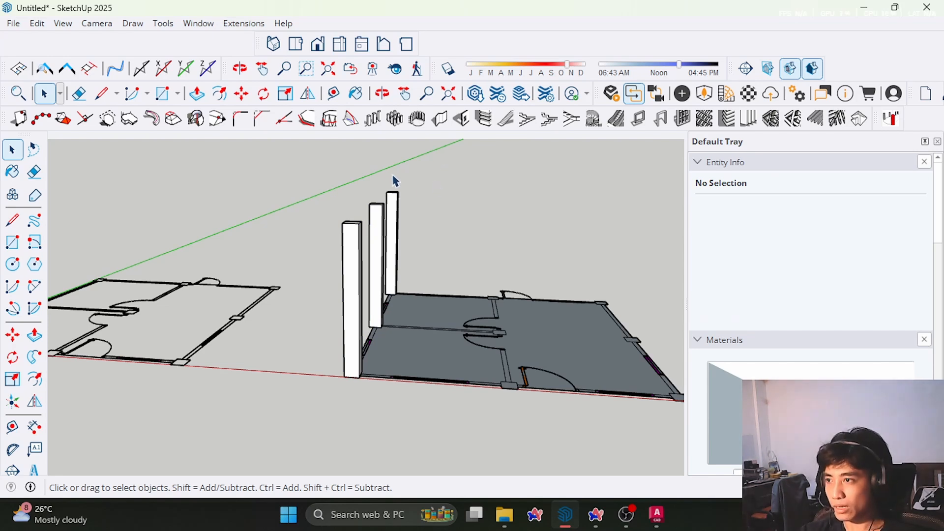
{"action": "left_click_drag", "start_coordinate": [307, 152], "coordinate": [498, 260]}
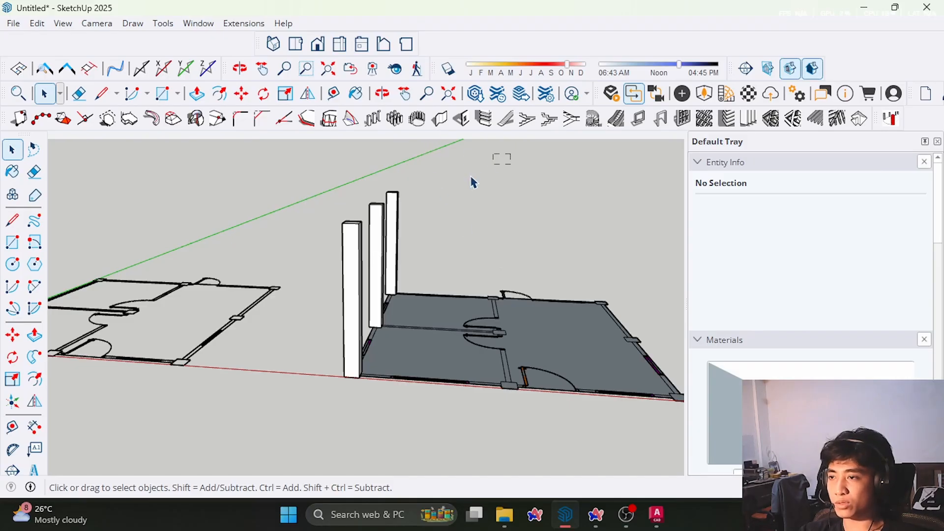
{"action": "left_click_drag", "start_coordinate": [472, 182], "coordinate": [318, 255]}
{"action": "left_click_drag", "start_coordinate": [288, 149], "coordinate": [428, 252]}
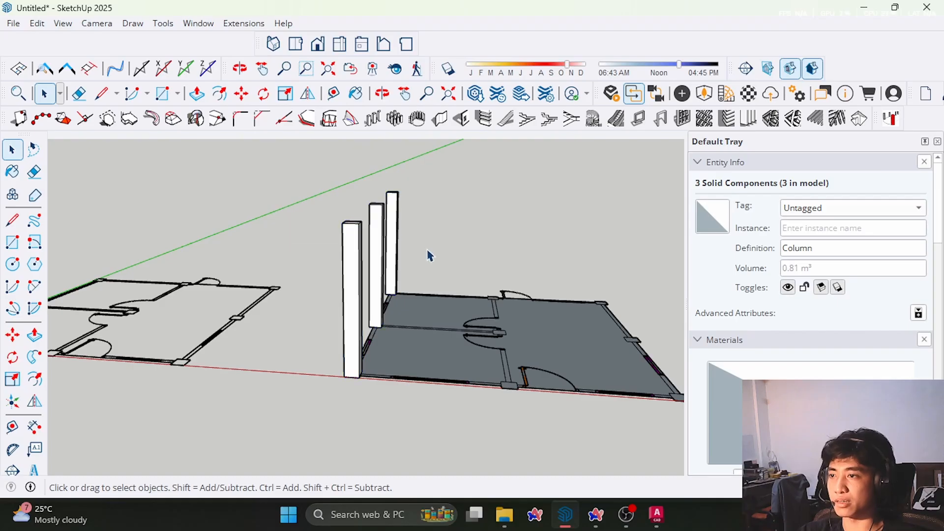
- Select the row of three columns and copy it by a base corner onto the middle row of column outlines
{"action": "middle_click_drag", "start_coordinate": [428, 253], "coordinate": [449, 176]}
{"action": "left_click_drag", "start_coordinate": [448, 176], "coordinate": [363, 246]}
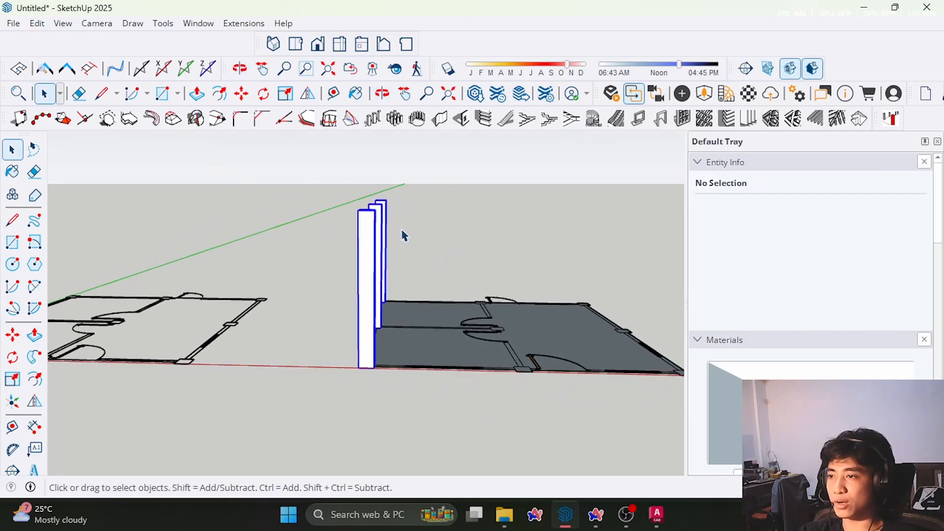
{"action": "middle_click_drag", "start_coordinate": [403, 234], "coordinate": [355, 265]}
{"action": "key", "text": "m"}
{"action": "scroll", "coordinate": [344, 416], "scroll_direction": "up", "scroll_amount": 3}
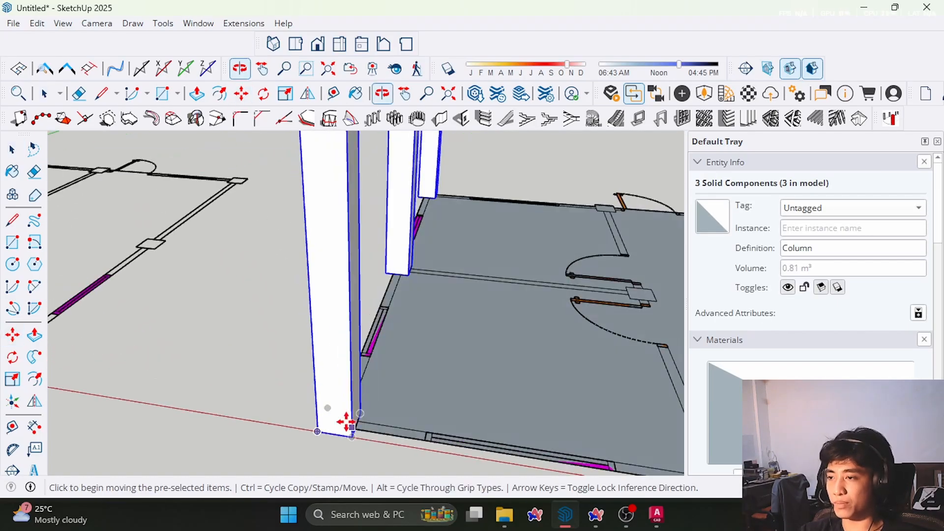
{"action": "left_click", "coordinate": [350, 437]}
{"action": "scroll", "coordinate": [253, 348], "scroll_direction": "down", "scroll_amount": 2}
{"action": "key", "text": "ctrl"}
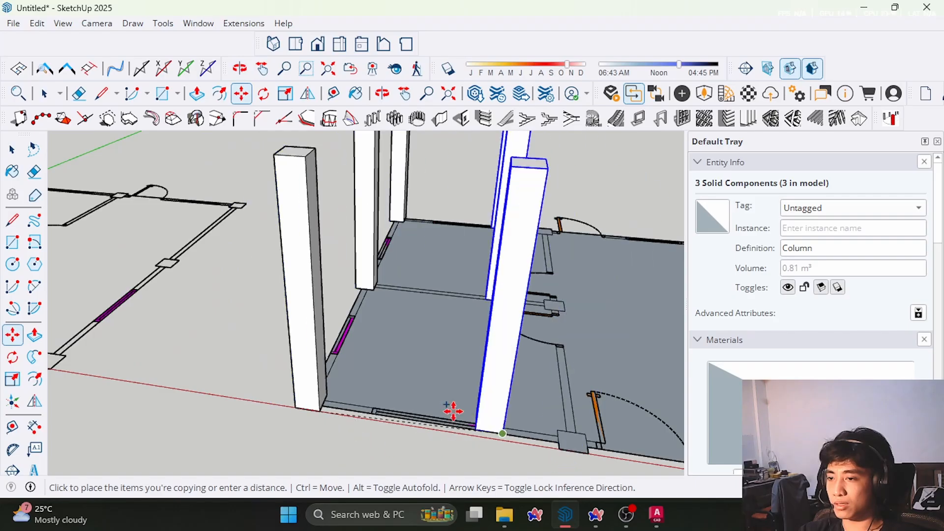
{"action": "scroll", "coordinate": [453, 412], "scroll_direction": "down", "scroll_amount": 2}
{"action": "scroll", "coordinate": [505, 435], "scroll_direction": "up", "scroll_amount": 2}
{"action": "left_click", "coordinate": [500, 418]}
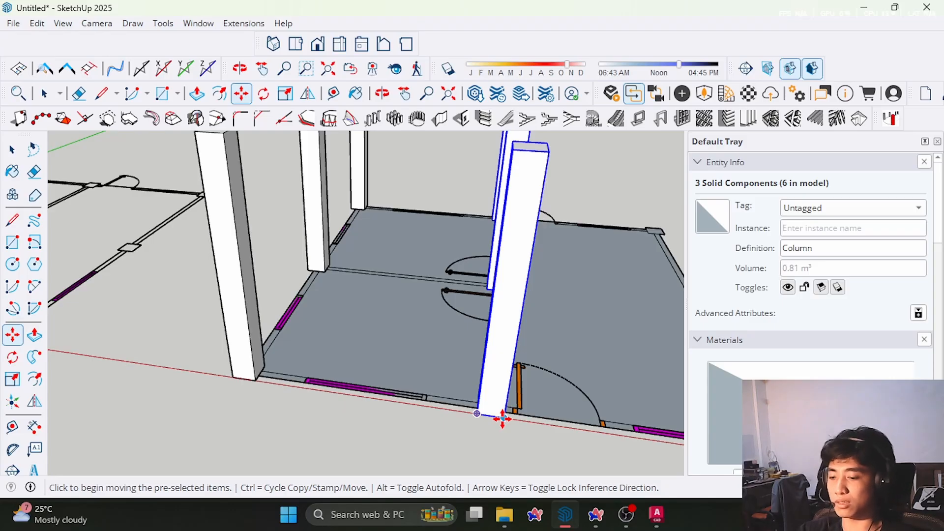
- Array the row of three columns x2 so a further copy lands on the last row of column outlines
{"action": "type", "text": "x2"}
{"action": "key", "text": "Return"}
{"action": "scroll", "coordinate": [341, 381], "scroll_direction": "down", "scroll_amount": 4}
{"action": "key", "text": "space"}
{"action": "scroll", "coordinate": [411, 376], "scroll_direction": "down", "scroll_amount": 2}
{"action": "middle_click_drag", "start_coordinate": [413, 372], "coordinate": [395, 290]}
{"action": "scroll", "coordinate": [338, 370], "scroll_direction": "up", "scroll_amount": 5}
{"action": "scroll", "coordinate": [350, 283], "scroll_direction": "down", "scroll_amount": 1}
{"action": "scroll", "coordinate": [379, 280], "scroll_direction": "down", "scroll_amount": 3}
{"action": "scroll", "coordinate": [401, 277], "scroll_direction": "up", "scroll_amount": 5}
{"action": "scroll", "coordinate": [399, 276], "scroll_direction": "down", "scroll_amount": 4}
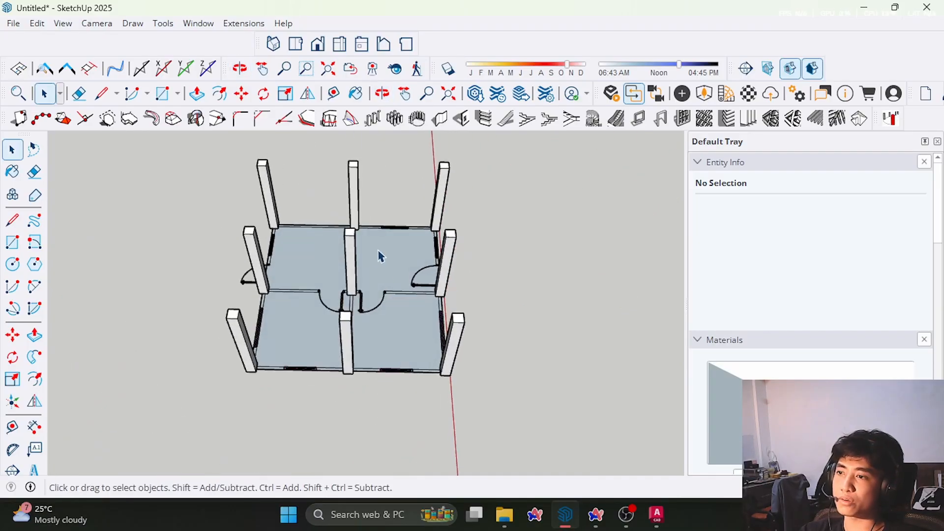
- Examine the wall strip face between the middle column and the window on the outer wall
{"action": "scroll", "coordinate": [379, 256], "scroll_direction": "up", "scroll_amount": 1}
{"action": "scroll", "coordinate": [384, 325], "scroll_direction": "up", "scroll_amount": 4}
{"action": "middle_click_drag", "start_coordinate": [376, 432], "coordinate": [392, 346]}
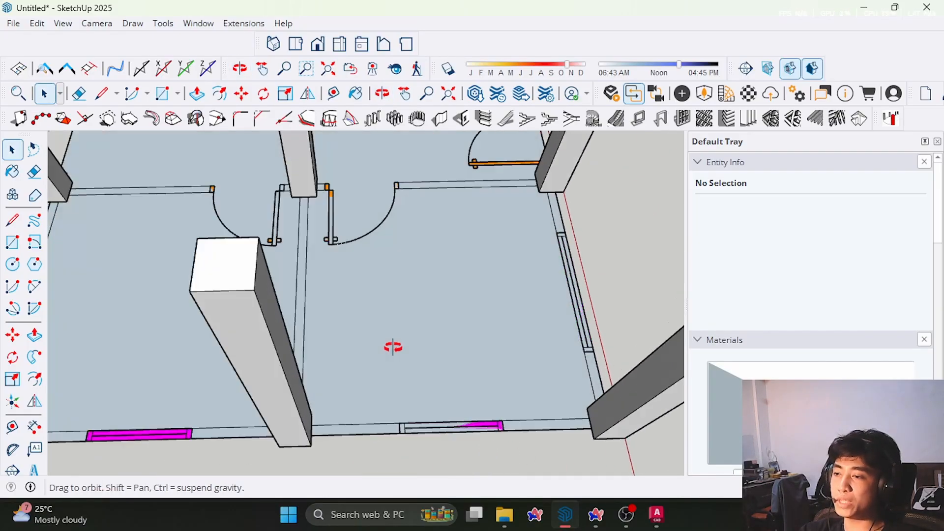
{"action": "scroll", "coordinate": [354, 439], "scroll_direction": "up", "scroll_amount": 4}
{"action": "scroll", "coordinate": [391, 400], "scroll_direction": "up", "scroll_amount": 1}
{"action": "left_click", "coordinate": [351, 395]}
{"action": "scroll", "coordinate": [291, 375], "scroll_direction": "down", "scroll_amount": 2}
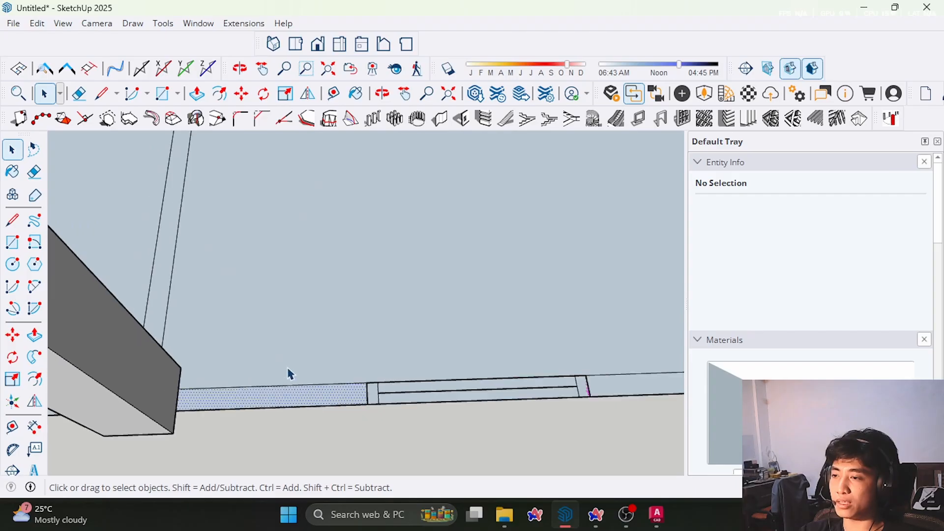
{"action": "scroll", "coordinate": [429, 389], "scroll_direction": "down", "scroll_amount": 1}
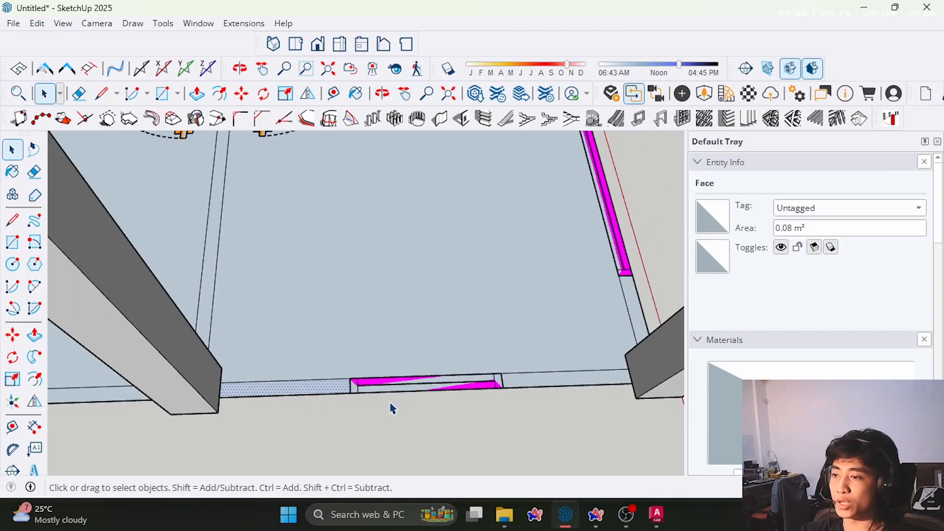
{"action": "scroll", "coordinate": [355, 415], "scroll_direction": "down", "scroll_amount": 2}
{"action": "scroll", "coordinate": [355, 414], "scroll_direction": "up", "scroll_amount": 1}
{"action": "left_click", "coordinate": [403, 413]}
{"action": "scroll", "coordinate": [403, 413], "scroll_direction": "down", "scroll_amount": 2}
{"action": "middle_click_drag", "start_coordinate": [401, 413], "coordinate": [392, 391]}
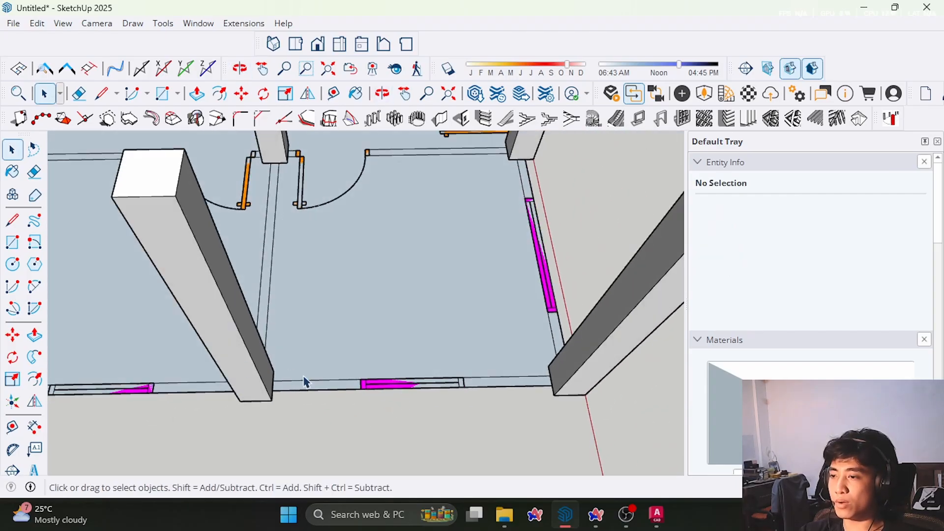
- Compare selecting the wall strip between the middle column and the window alone and together with its bounding edges
{"action": "middle_click_drag", "start_coordinate": [303, 381], "coordinate": [265, 389]}
{"action": "scroll", "coordinate": [579, 392], "scroll_direction": "up", "scroll_amount": 2}
{"action": "scroll", "coordinate": [290, 399], "scroll_direction": "up", "scroll_amount": 4}
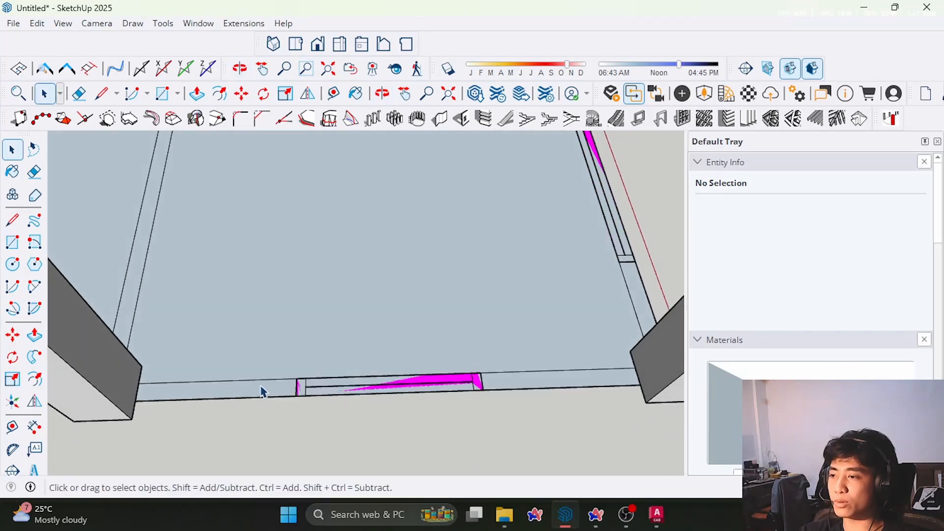
{"action": "left_click", "coordinate": [262, 392]}
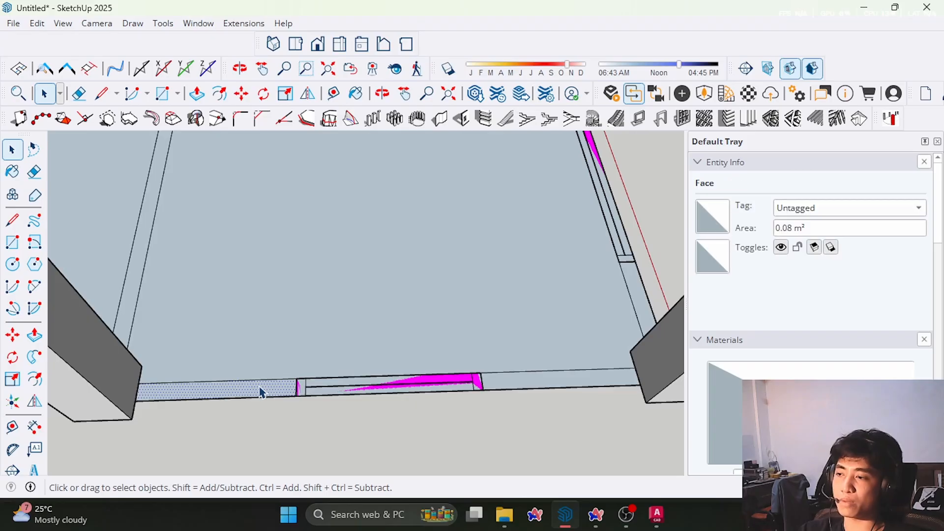
{"action": "double_click", "coordinate": [258, 391]}
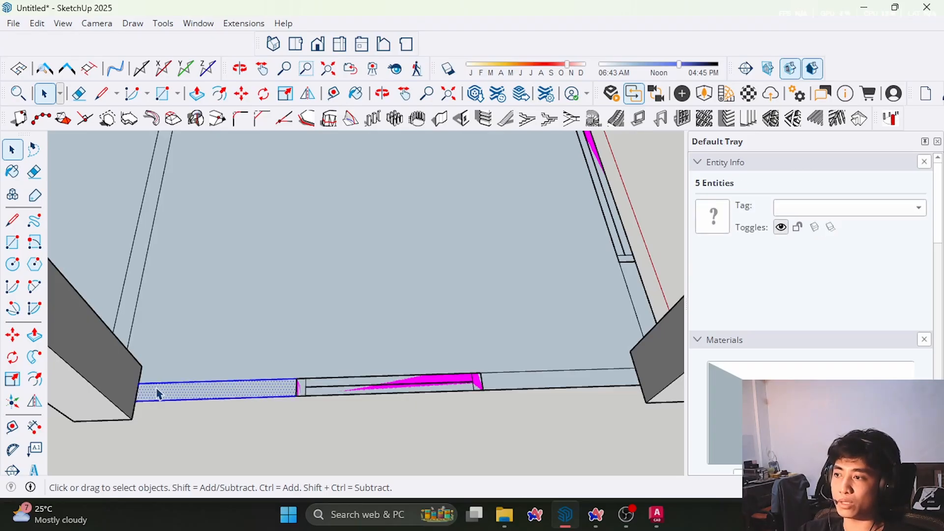
{"action": "scroll", "coordinate": [158, 391], "scroll_direction": "up", "scroll_amount": 3}
{"action": "scroll", "coordinate": [237, 408], "scroll_direction": "up", "scroll_amount": 1}
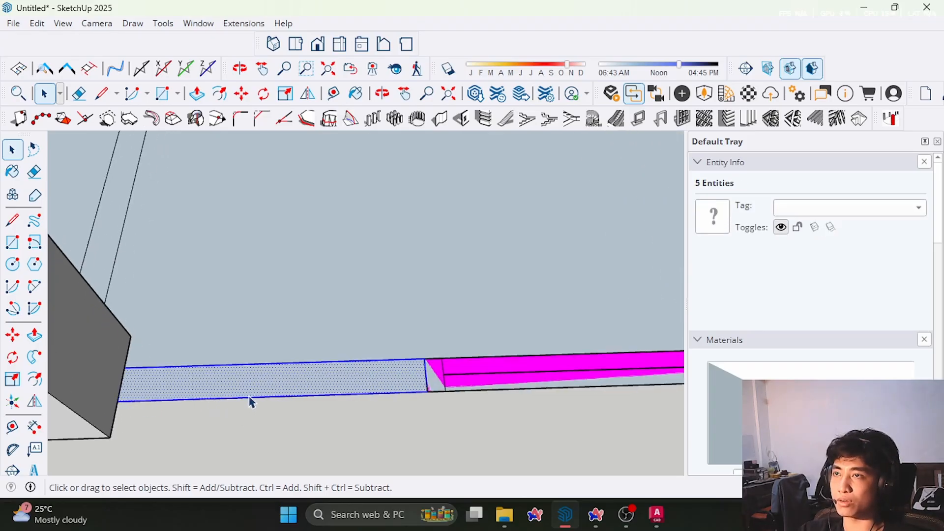
{"action": "left_click", "coordinate": [343, 424]}
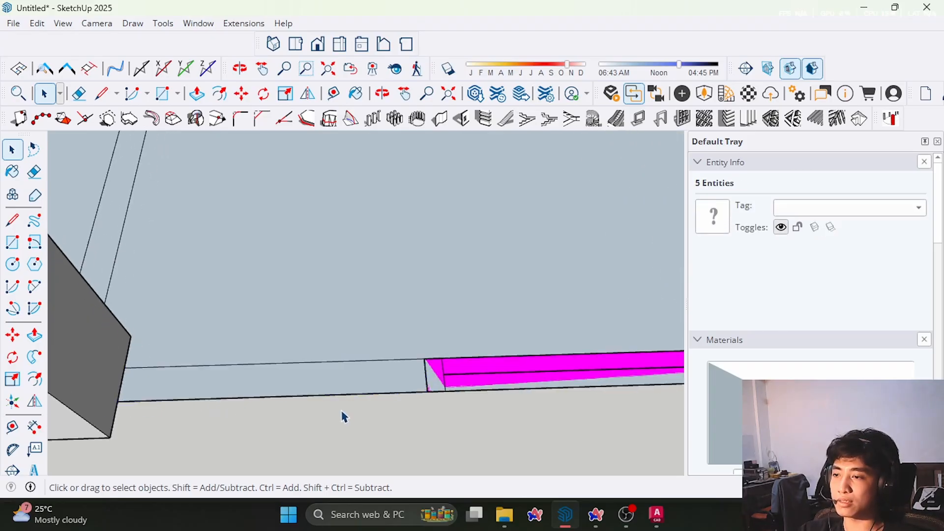
- Compare selecting the wall strip with its edges against selecting all geometry connected to it
{"action": "left_click", "coordinate": [320, 384]}
{"action": "double_click", "coordinate": [318, 385]}
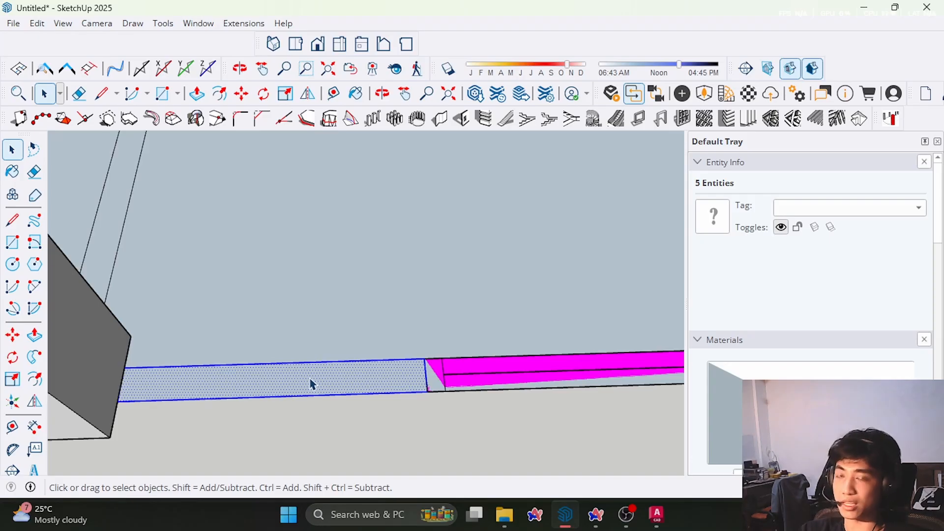
{"action": "triple_click", "coordinate": [311, 384]}
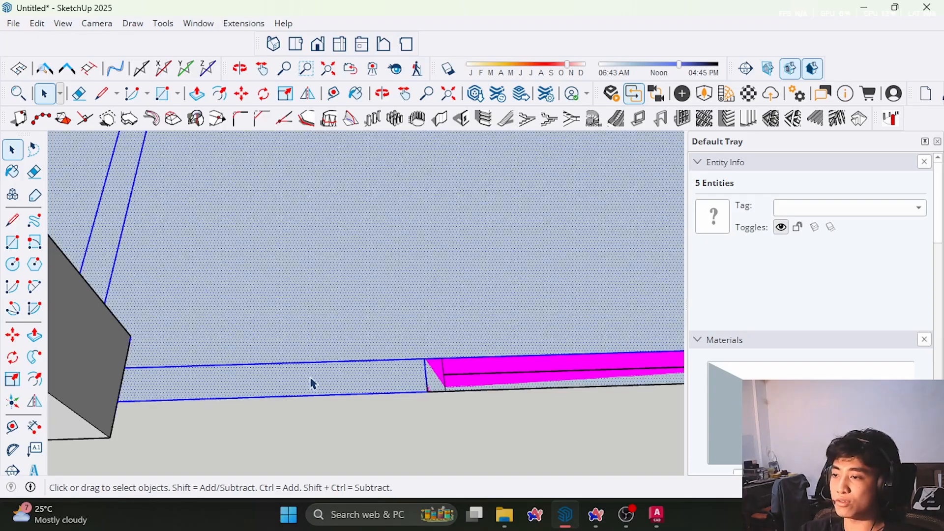
{"action": "middle_click_drag", "start_coordinate": [312, 381], "coordinate": [295, 231]}
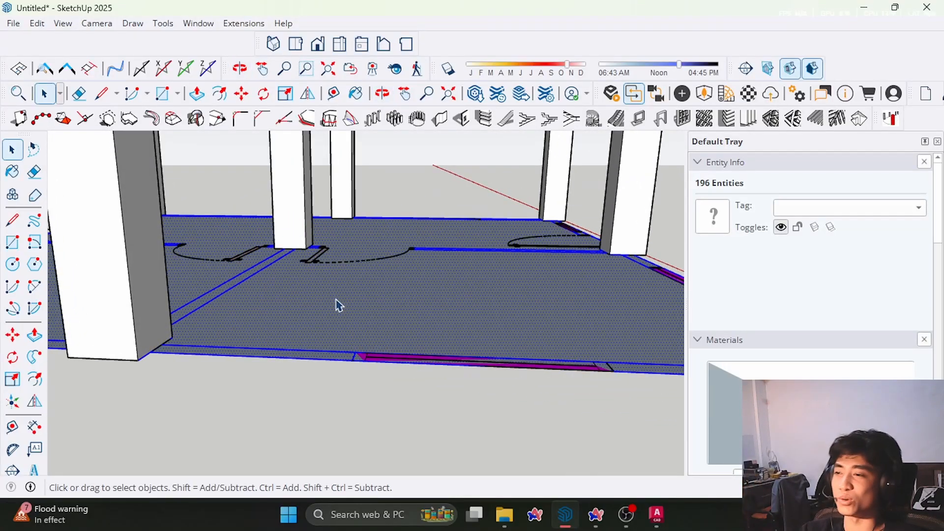
{"action": "middle_click_drag", "start_coordinate": [336, 300], "coordinate": [282, 219]}
{"action": "scroll", "coordinate": [296, 231], "scroll_direction": "down", "scroll_amount": 3}
{"action": "scroll", "coordinate": [297, 434], "scroll_direction": "up", "scroll_amount": 3}
{"action": "left_click", "coordinate": [300, 370]}
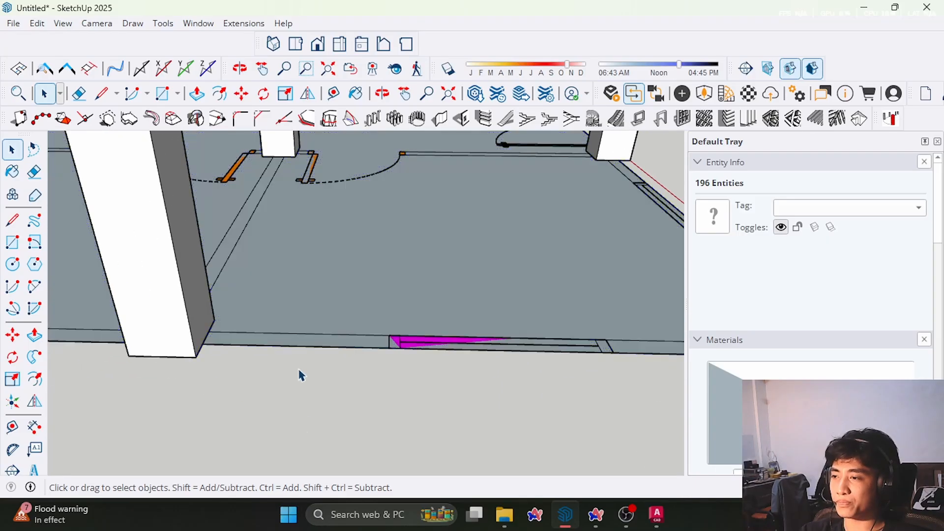
- Select the two outer wall strips on either side of the window with their edges and make them one group
{"action": "middle_click_drag", "start_coordinate": [299, 369], "coordinate": [288, 389]}
{"action": "scroll", "coordinate": [287, 372], "scroll_direction": "up", "scroll_amount": 3}
{"action": "scroll", "coordinate": [287, 374], "scroll_direction": "down", "scroll_amount": 3}
{"action": "scroll", "coordinate": [290, 388], "scroll_direction": "up", "scroll_amount": 3}
{"action": "double_click", "coordinate": [300, 371]}
{"action": "scroll", "coordinate": [222, 347], "scroll_direction": "down", "scroll_amount": 3}
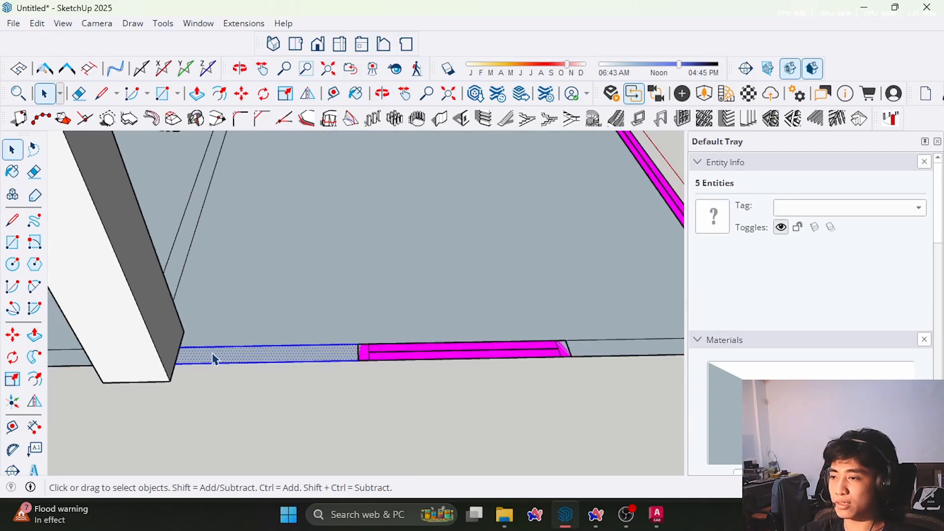
{"action": "scroll", "coordinate": [241, 337], "scroll_direction": "down", "scroll_amount": 3}
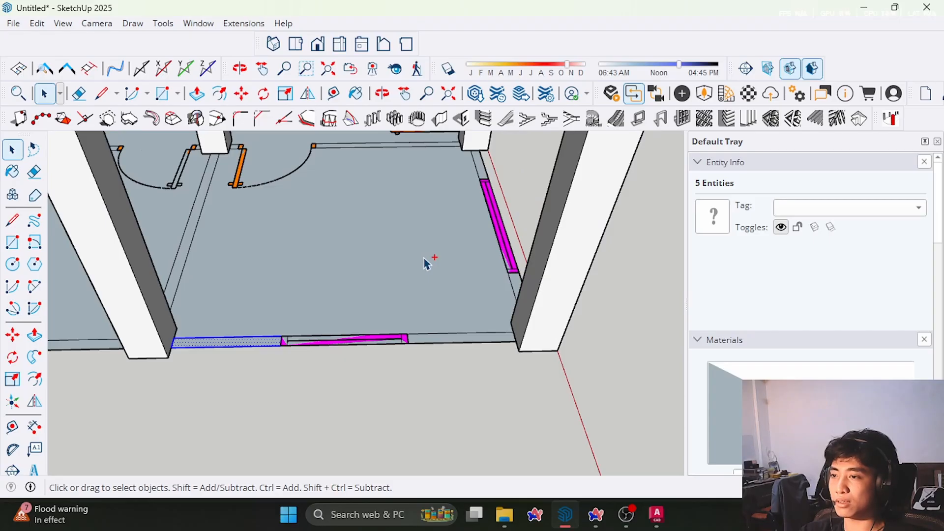
{"action": "scroll", "coordinate": [422, 299], "scroll_direction": "up", "scroll_amount": 5}
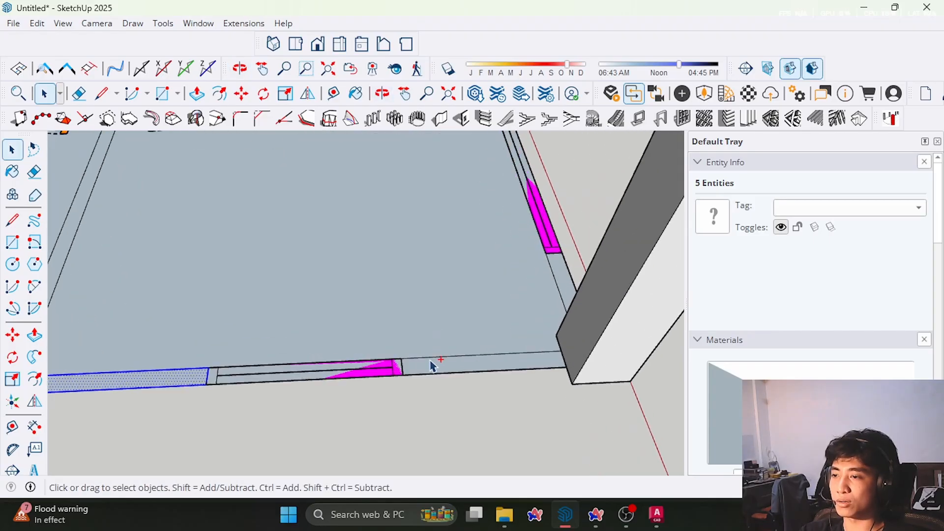
{"action": "left_click", "coordinate": [445, 370], "text": "shift"}
{"action": "scroll", "coordinate": [450, 365], "scroll_direction": "down", "scroll_amount": 3}
{"action": "right_click", "coordinate": [453, 361]}
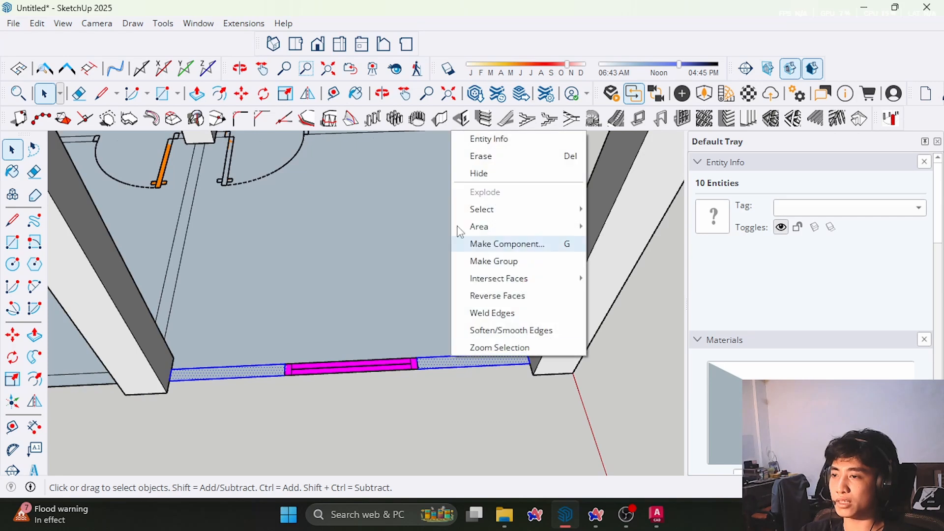
{"action": "middle_click_drag", "start_coordinate": [401, 328], "coordinate": [417, 359]}
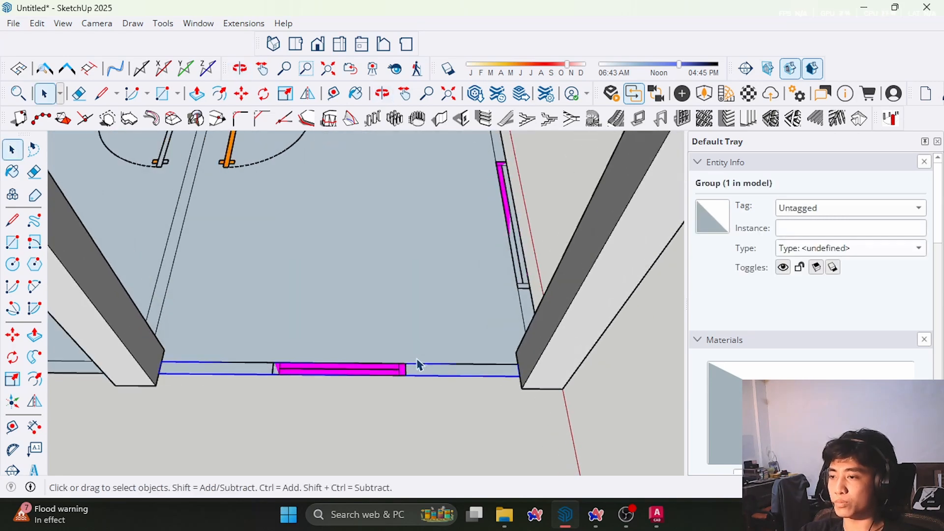
- Open the wall group and extrude the strip beside the middle column to the 3000 mm column height
{"action": "double_click", "coordinate": [423, 371]}
{"action": "key", "text": "p"}
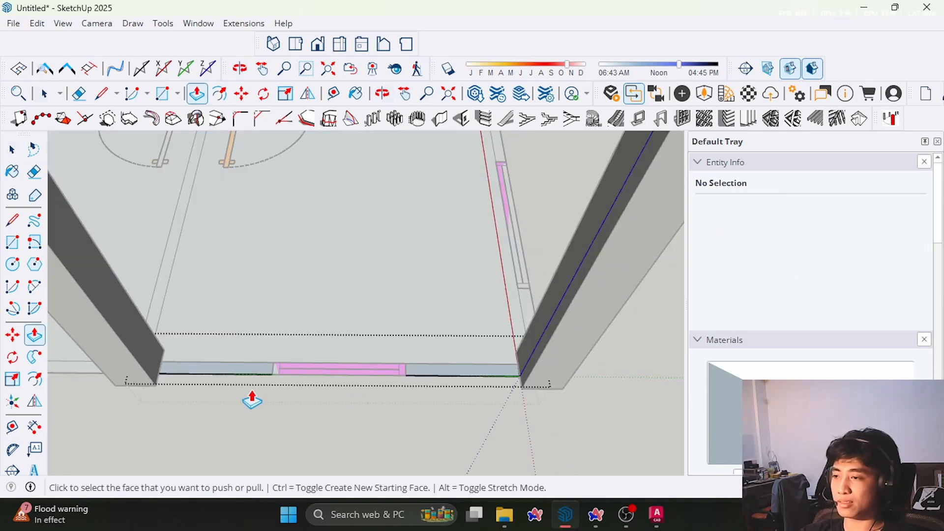
{"action": "left_click", "coordinate": [242, 370]}
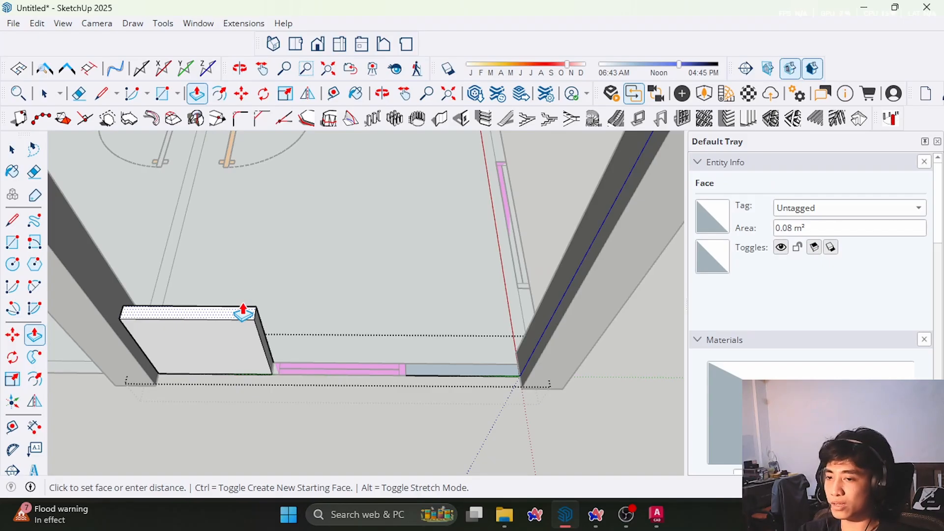
{"action": "type", "text": "3"}
{"action": "key", "text": "Return"}
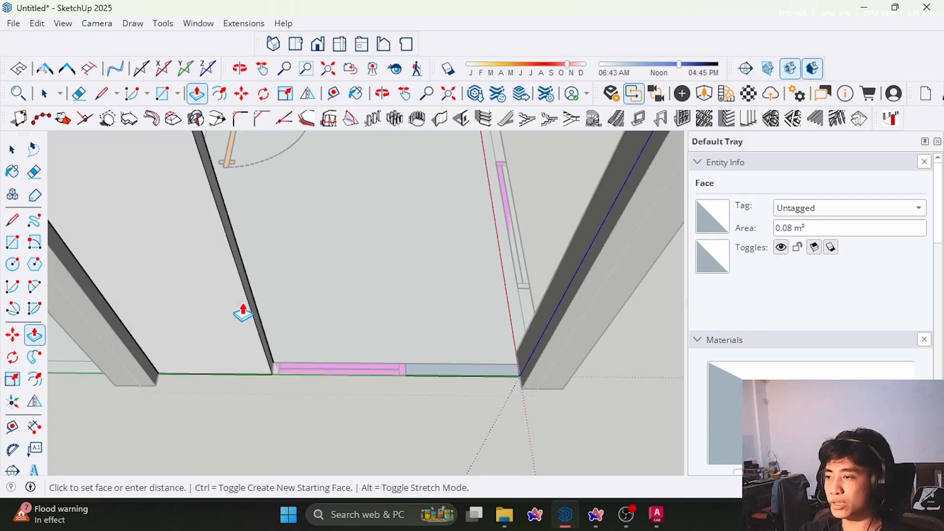
{"action": "scroll", "coordinate": [284, 372], "scroll_direction": "down", "scroll_amount": 3}
{"action": "scroll", "coordinate": [202, 207], "scroll_direction": "up", "scroll_amount": 4}
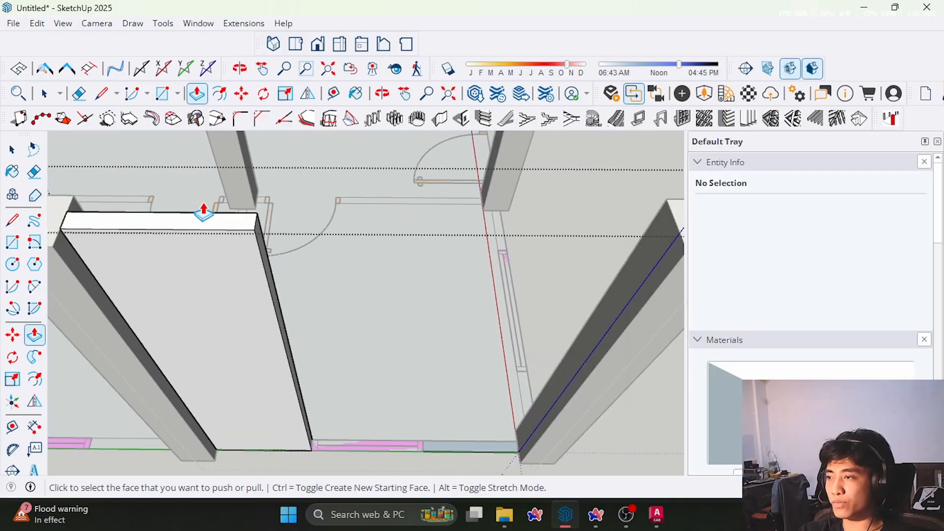
{"action": "scroll", "coordinate": [236, 201], "scroll_direction": "up", "scroll_amount": 1}
{"action": "scroll", "coordinate": [235, 202], "scroll_direction": "down", "scroll_amount": 1}
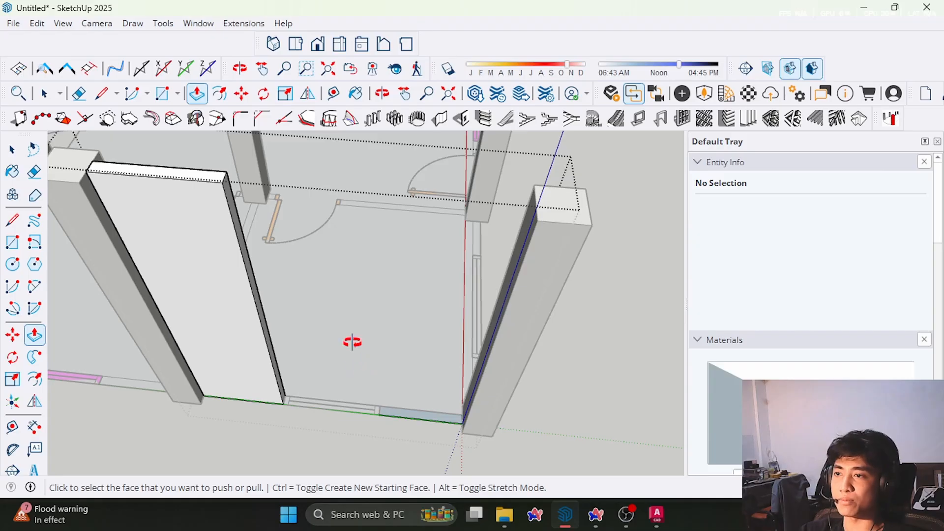
- Extrude the strip between the window and the corner column to the same height and close the wall group
{"action": "middle_click_drag", "start_coordinate": [352, 342], "coordinate": [367, 352]}
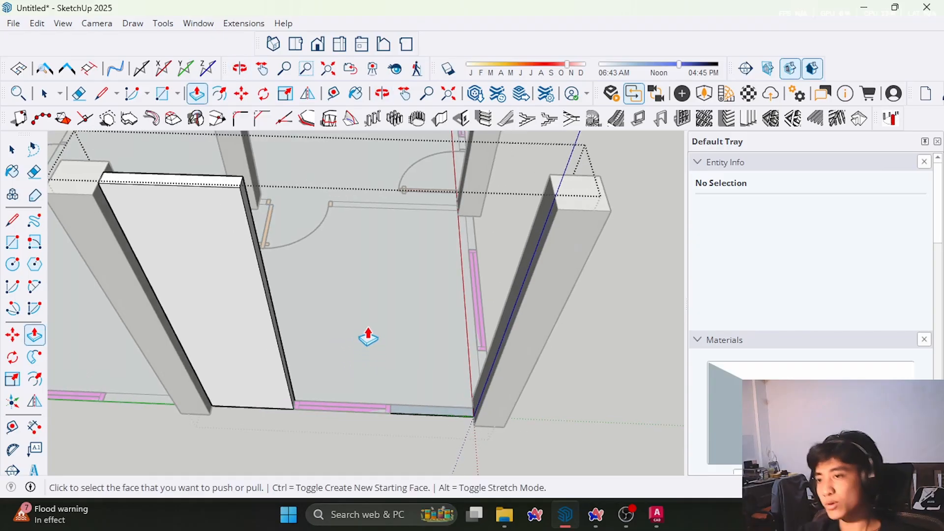
{"action": "middle_click_drag", "start_coordinate": [424, 392], "coordinate": [472, 394]}
{"action": "scroll", "coordinate": [459, 400], "scroll_direction": "up", "scroll_amount": 3}
{"action": "left_click", "coordinate": [459, 399]}
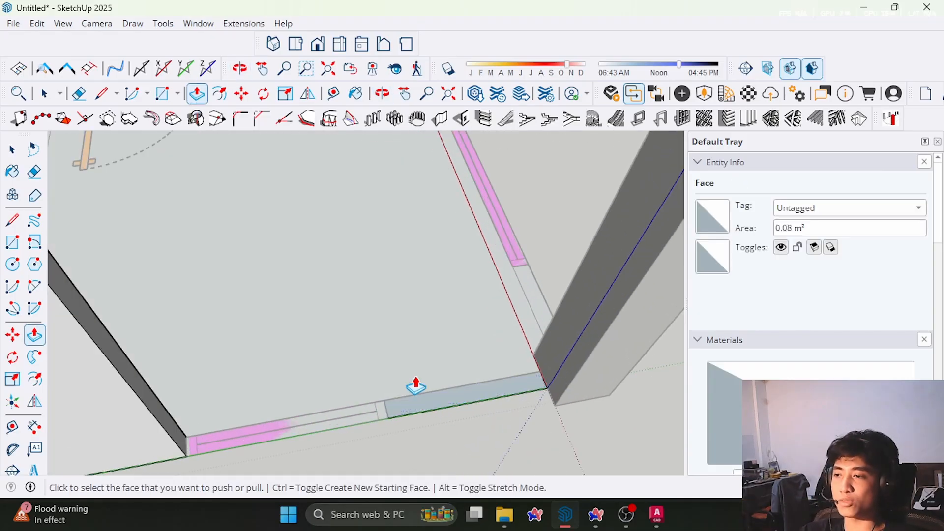
{"action": "scroll", "coordinate": [415, 418], "scroll_direction": "down", "scroll_amount": 6}
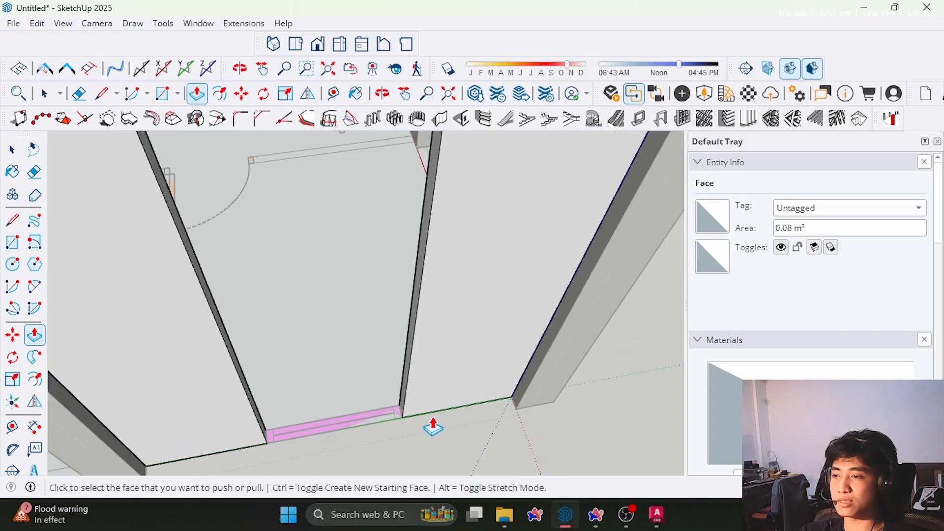
{"action": "scroll", "coordinate": [542, 231], "scroll_direction": "up", "scroll_amount": 3}
{"action": "middle_click_drag", "start_coordinate": [552, 226], "coordinate": [573, 246]}
{"action": "key", "text": "space"}
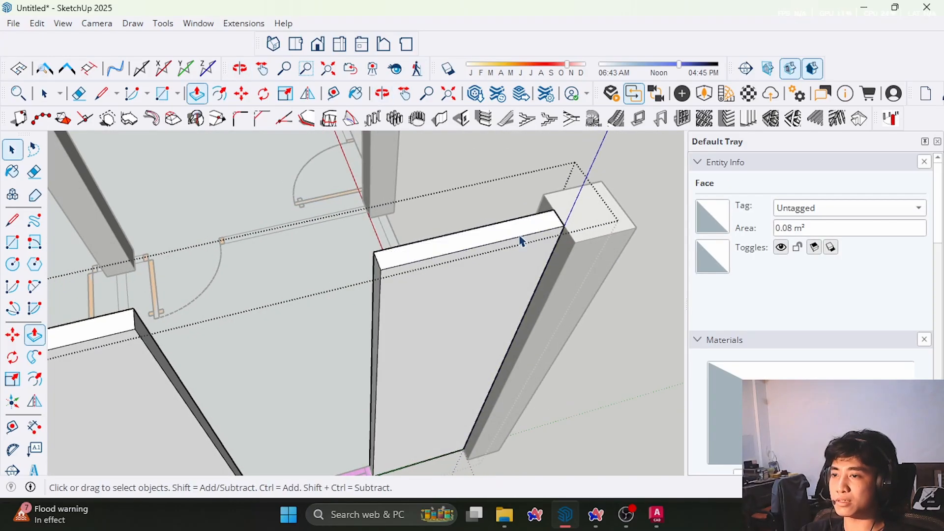
{"action": "scroll", "coordinate": [521, 239], "scroll_direction": "down", "scroll_amount": 3}
{"action": "left_click", "coordinate": [564, 330]}
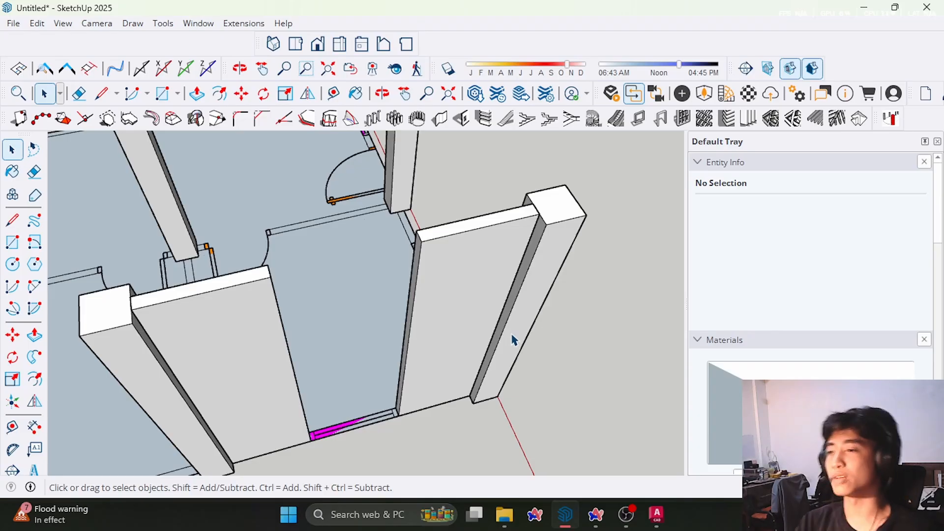
- Inspect the window component lying on the floor between the two extruded wall panels
{"action": "scroll", "coordinate": [512, 340], "scroll_direction": "down", "scroll_amount": 3}
{"action": "middle_click_drag", "start_coordinate": [512, 339], "coordinate": [297, 362]}
{"action": "scroll", "coordinate": [363, 369], "scroll_direction": "up", "scroll_amount": 4}
{"action": "scroll", "coordinate": [350, 426], "scroll_direction": "up", "scroll_amount": 3}
{"action": "mouse_move", "coordinate": [363, 369]}
{"action": "middle_mouse_down"}
{"action": "mouse_move", "coordinate": [349, 426]}
{"action": "mouse_move", "coordinate": [356, 368]}
{"action": "mouse_move", "coordinate": [388, 396]}
{"action": "mouse_move", "coordinate": [377, 386]}
{"action": "middle_mouse_up"}
{"action": "scroll", "coordinate": [388, 397], "scroll_direction": "down", "scroll_amount": 2}
{"action": "scroll", "coordinate": [399, 427], "scroll_direction": "down", "scroll_amount": 4}
{"action": "scroll", "coordinate": [399, 427], "scroll_direction": "up", "scroll_amount": 1}
{"action": "mouse_move", "coordinate": [399, 427]}
{"action": "middle_mouse_down"}
{"action": "mouse_move", "coordinate": [373, 416]}
{"action": "mouse_move", "coordinate": [352, 456]}
{"action": "mouse_move", "coordinate": [408, 430]}
{"action": "middle_mouse_up"}
{"action": "scroll", "coordinate": [352, 456], "scroll_direction": "down", "scroll_amount": 4}
{"action": "scroll", "coordinate": [388, 410], "scroll_direction": "down", "scroll_amount": 3}
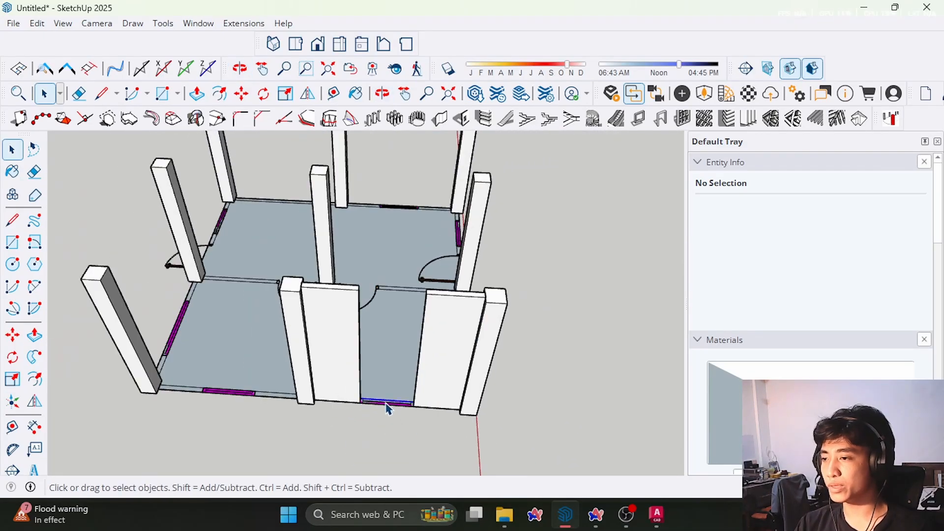
{"action": "left_click", "coordinate": [387, 405]}
{"action": "scroll", "coordinate": [386, 407], "scroll_direction": "up", "scroll_amount": 5}
{"action": "left_click", "coordinate": [381, 410]}
{"action": "scroll", "coordinate": [386, 404], "scroll_direction": "up", "scroll_amount": 2}
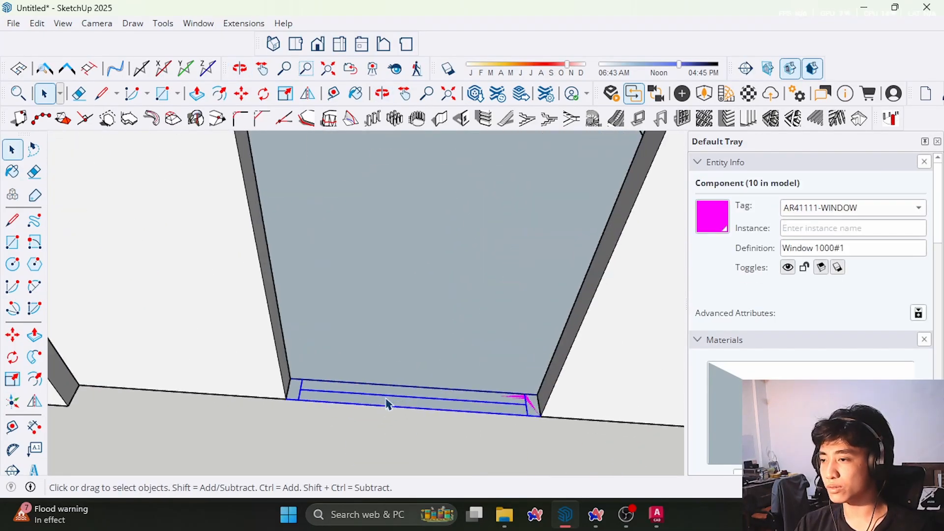
- Check the wall strip face underneath the window component in the opening
{"action": "mouse_move", "coordinate": [386, 403]}
{"action": "middle_mouse_down"}
{"action": "mouse_move", "coordinate": [401, 396]}
{"action": "mouse_move", "coordinate": [320, 379]}
{"action": "mouse_move", "coordinate": [467, 361]}
{"action": "mouse_move", "coordinate": [371, 353]}
{"action": "mouse_move", "coordinate": [441, 377]}
{"action": "mouse_move", "coordinate": [398, 403]}
{"action": "mouse_move", "coordinate": [382, 361]}
{"action": "mouse_move", "coordinate": [376, 115]}
{"action": "middle_mouse_up"}
{"action": "scroll", "coordinate": [319, 378], "scroll_direction": "down", "scroll_amount": 3}
{"action": "scroll", "coordinate": [320, 379], "scroll_direction": "down", "scroll_amount": 3}
{"action": "left_click", "coordinate": [377, 367]}
{"action": "scroll", "coordinate": [383, 372], "scroll_direction": "up", "scroll_amount": 6}
{"action": "scroll", "coordinate": [281, 396], "scroll_direction": "up", "scroll_amount": 3}
{"action": "left_click", "coordinate": [268, 334]}
{"action": "mouse_move", "coordinate": [277, 322]}
{"action": "middle_mouse_down"}
{"action": "mouse_move", "coordinate": [283, 315]}
{"action": "mouse_move", "coordinate": [248, 412]}
{"action": "mouse_move", "coordinate": [284, 436]}
{"action": "mouse_move", "coordinate": [270, 329]}
{"action": "middle_mouse_up"}
{"action": "scroll", "coordinate": [202, 402], "scroll_direction": "down", "scroll_amount": 5}
{"action": "scroll", "coordinate": [336, 439], "scroll_direction": "up", "scroll_amount": 3}
{"action": "middle_click_drag", "start_coordinate": [336, 439], "coordinate": [282, 367]}
{"action": "scroll", "coordinate": [264, 413], "scroll_direction": "up", "scroll_amount": 2}
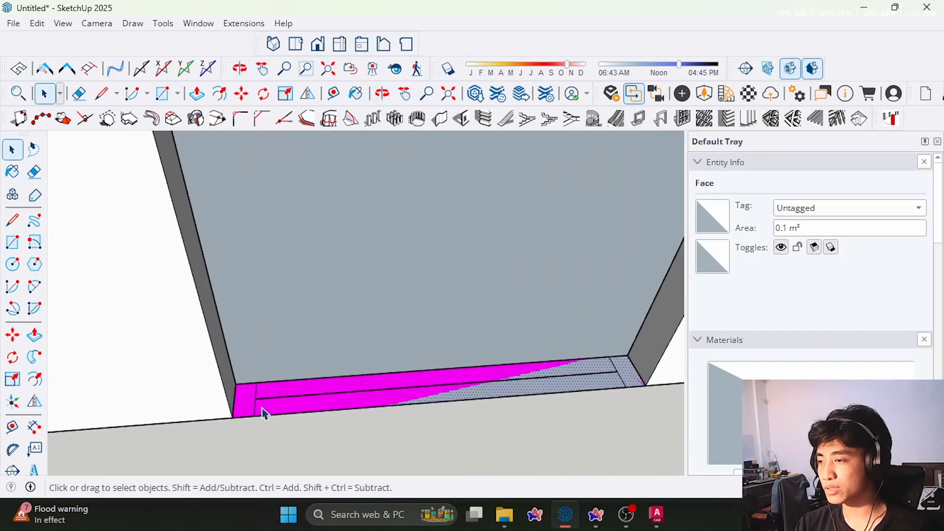
- Move the window component out of the opening along the red axis, just in front of the outer wall
{"action": "middle_click_drag", "start_coordinate": [290, 411], "coordinate": [275, 397]}
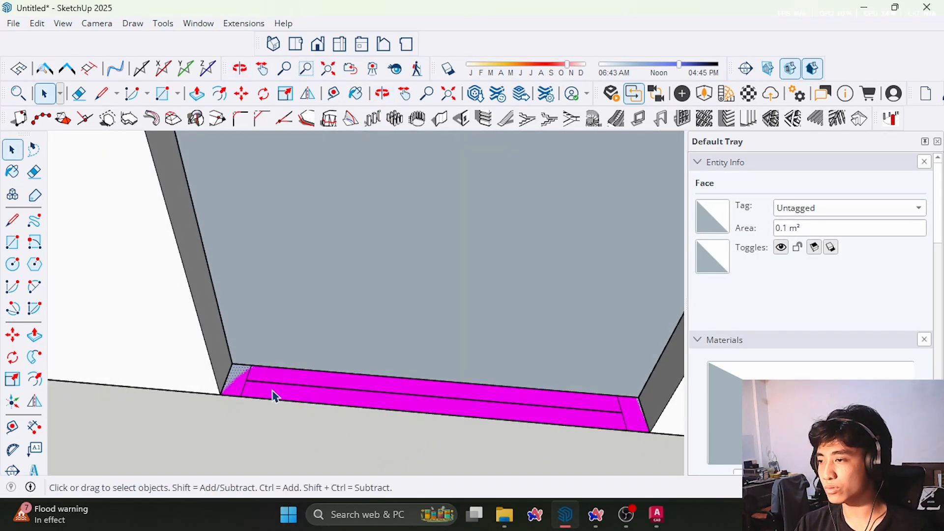
{"action": "left_click", "coordinate": [293, 375]}
{"action": "left_click", "coordinate": [292, 385]}
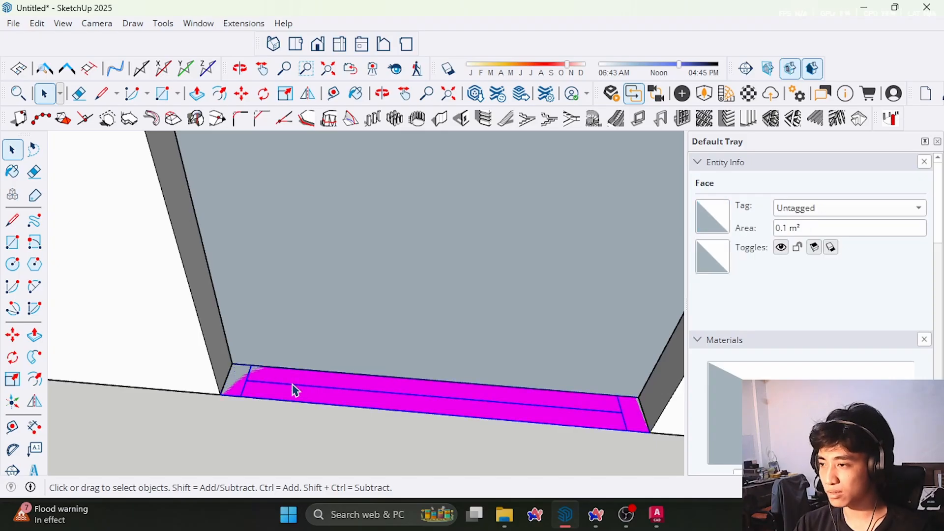
{"action": "left_click", "coordinate": [297, 370]}
{"action": "scroll", "coordinate": [296, 315], "scroll_direction": "down", "scroll_amount": 3}
{"action": "key", "text": "m"}
{"action": "scroll", "coordinate": [287, 305], "scroll_direction": "down", "scroll_amount": 1}
{"action": "left_click", "coordinate": [286, 365]}
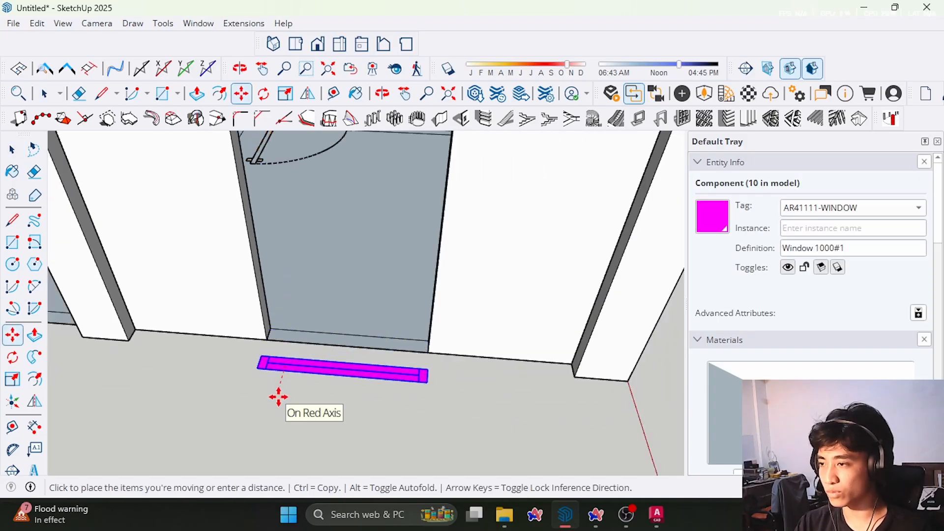
{"action": "left_click", "coordinate": [278, 397]}
{"action": "key", "text": "space"}
{"action": "scroll", "coordinate": [290, 343], "scroll_direction": "up", "scroll_amount": 2}
{"action": "left_click", "coordinate": [291, 343]}
{"action": "scroll", "coordinate": [289, 349], "scroll_direction": "up", "scroll_amount": 3}
{"action": "left_click", "coordinate": [286, 327]}
{"action": "scroll", "coordinate": [246, 374], "scroll_direction": "down", "scroll_amount": 2}
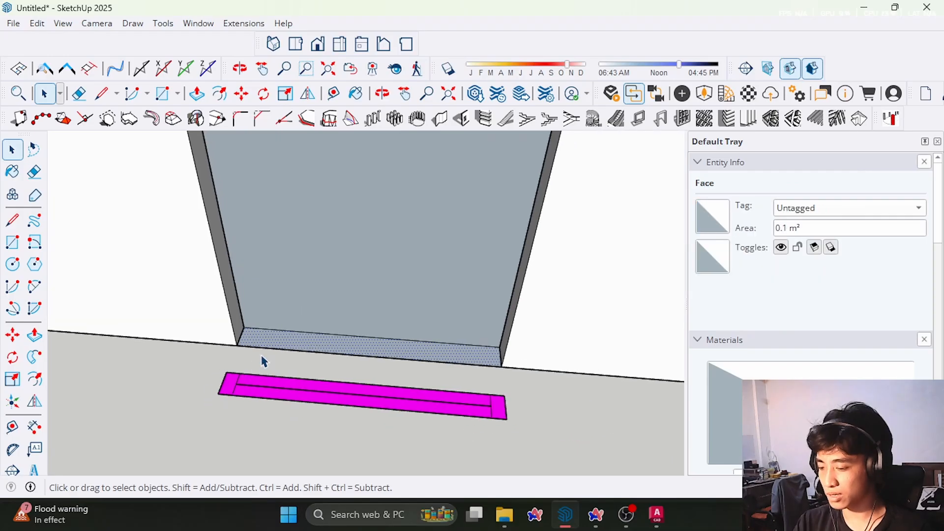
{"action": "key", "text": "p"}
{"action": "key", "text": "space"}
{"action": "scroll", "coordinate": [274, 380], "scroll_direction": "down", "scroll_amount": 3}
{"action": "scroll", "coordinate": [400, 410], "scroll_direction": "down", "scroll_amount": 3}
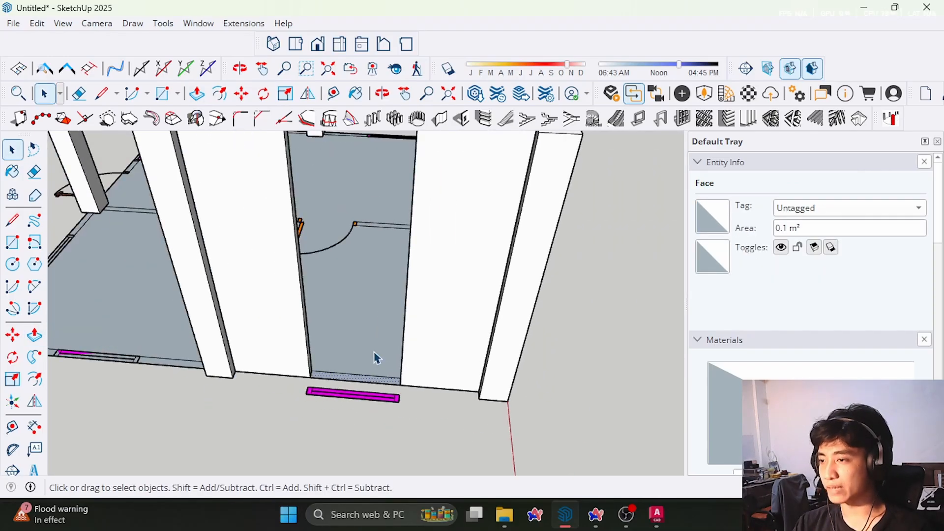
{"action": "scroll", "coordinate": [349, 376], "scroll_direction": "down", "scroll_amount": 3}
{"action": "scroll", "coordinate": [373, 319], "scroll_direction": "up", "scroll_amount": 3}
{"action": "middle_click_drag", "start_coordinate": [374, 317], "coordinate": [387, 336]}
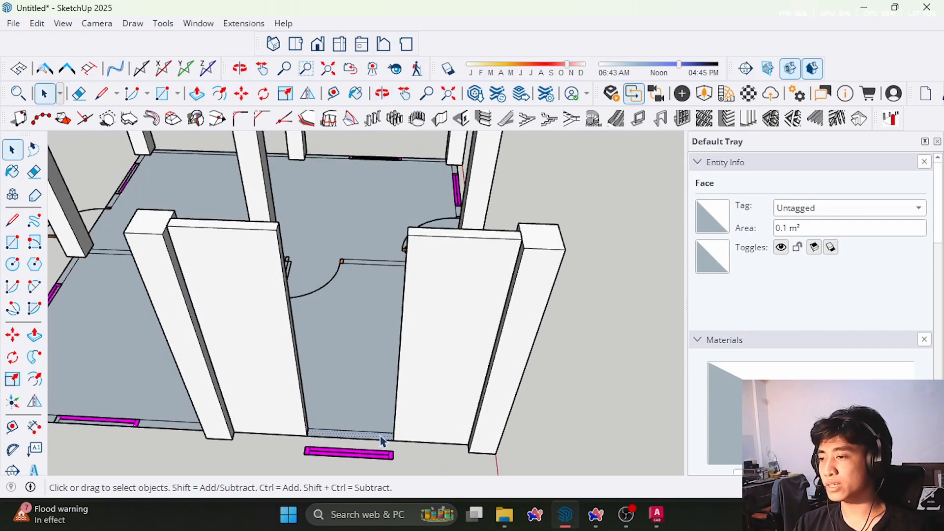
{"action": "scroll", "coordinate": [378, 447], "scroll_direction": "up", "scroll_amount": 2}
{"action": "left_click", "coordinate": [406, 449]}
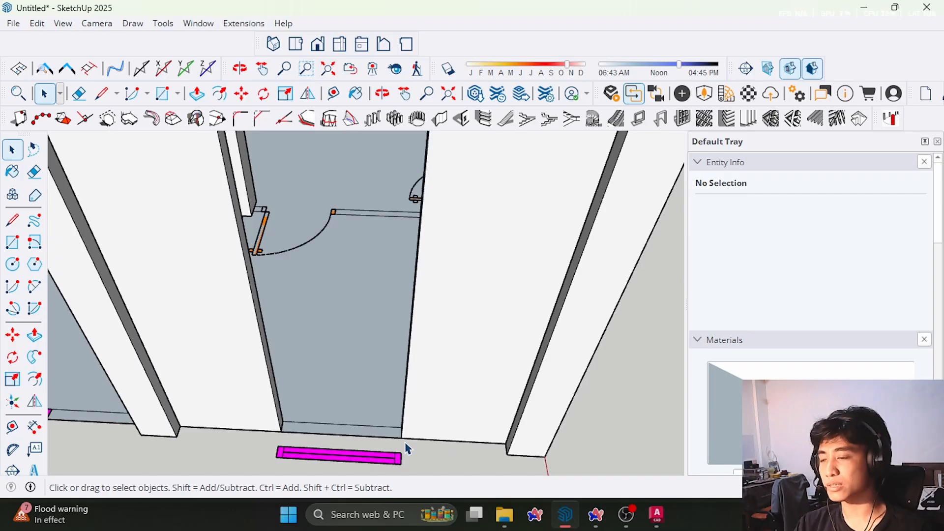
{"action": "scroll", "coordinate": [331, 440], "scroll_direction": "up", "scroll_amount": 2}
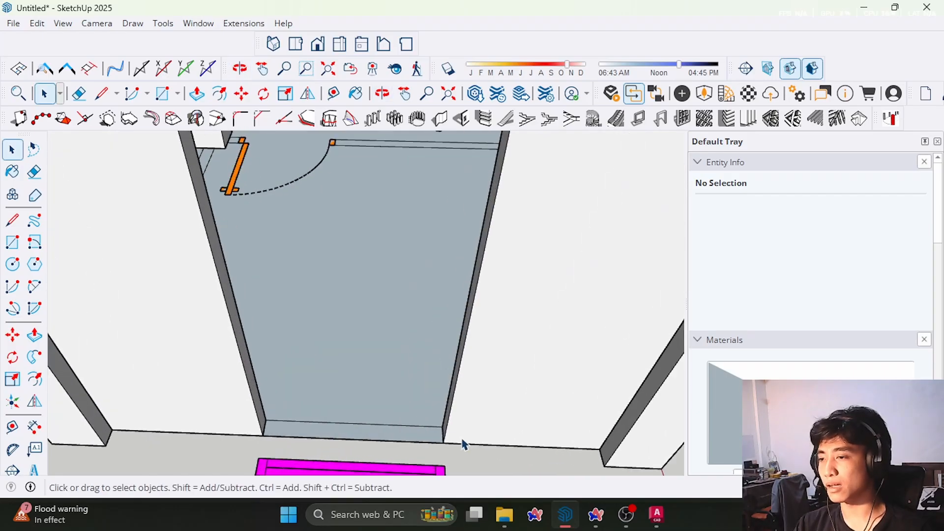
- Extrude the wall strip face in the window opening upward into a low sill wall between the two panels
{"action": "double_click", "coordinate": [392, 436]}
{"action": "key", "text": "p"}
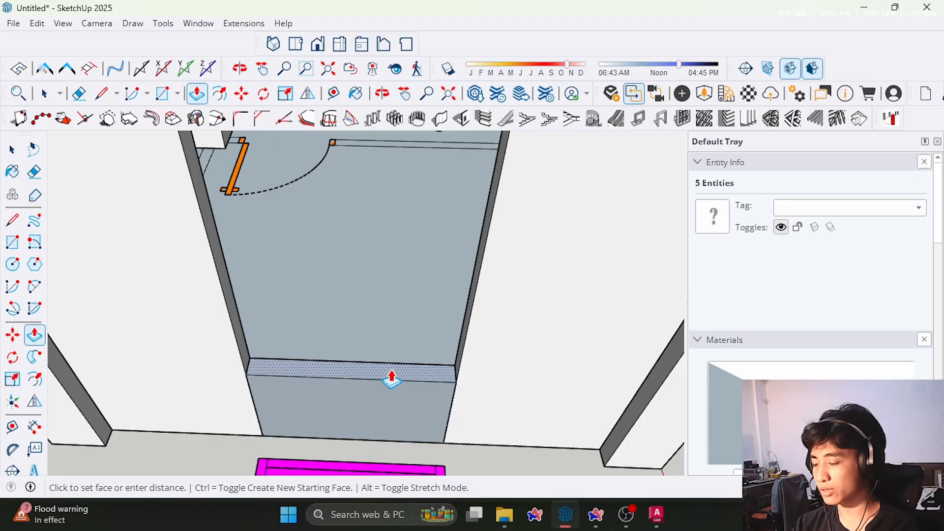
{"action": "left_click", "coordinate": [392, 378]}
{"action": "key", "text": "space"}
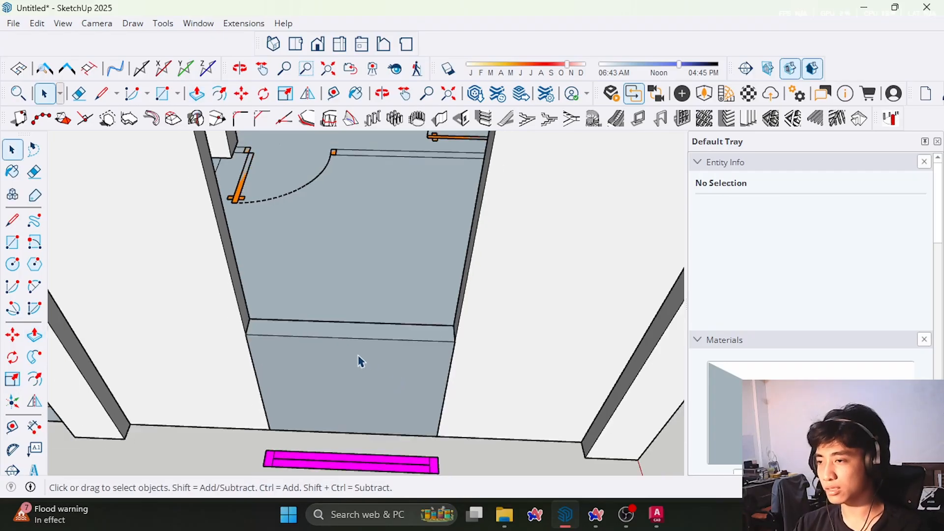
{"action": "middle_click_drag", "start_coordinate": [358, 361], "coordinate": [346, 378]}
{"action": "scroll", "coordinate": [346, 380], "scroll_direction": "down", "scroll_amount": 3}
{"action": "scroll", "coordinate": [359, 390], "scroll_direction": "up", "scroll_amount": 6}
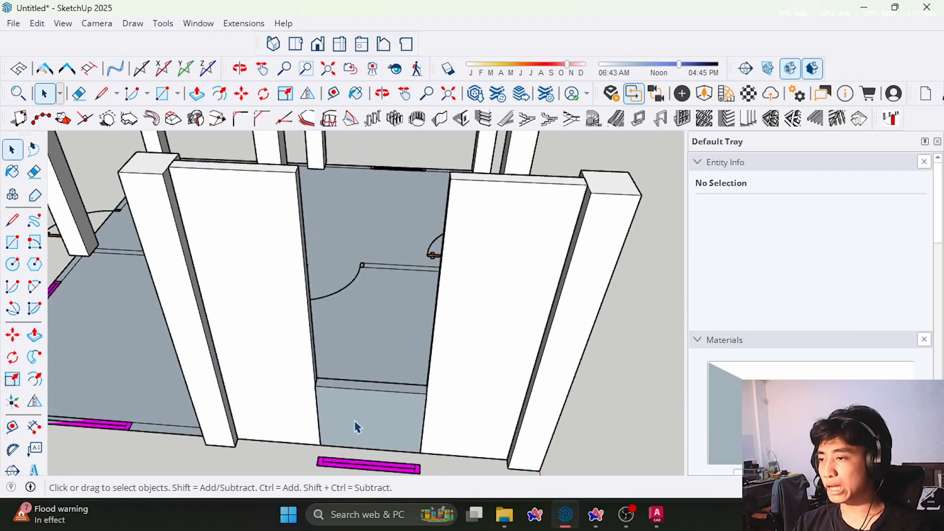